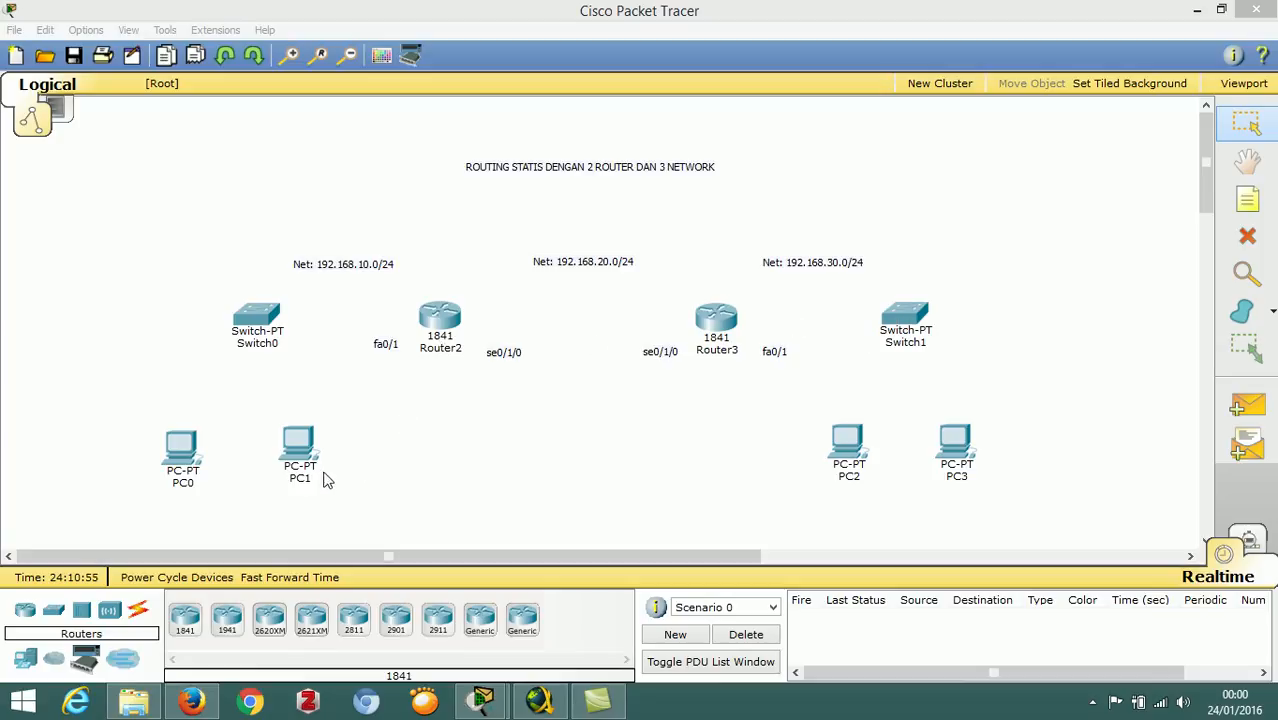
Step: Nudge PC1 level with PC0 and move the se0/1/0 label closer to Router2
{"action": "left_click_drag", "start_coordinate": [297, 444], "coordinate": [295, 448]}
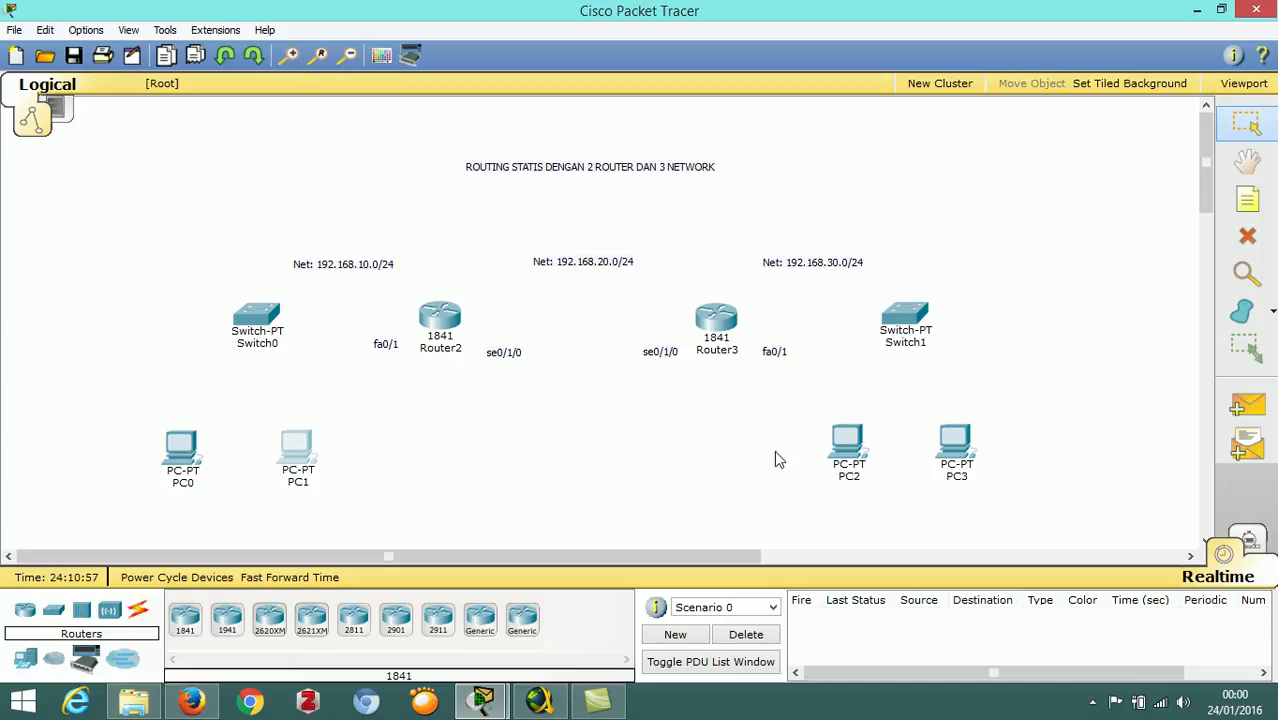
{"action": "left_click", "coordinate": [609, 450]}
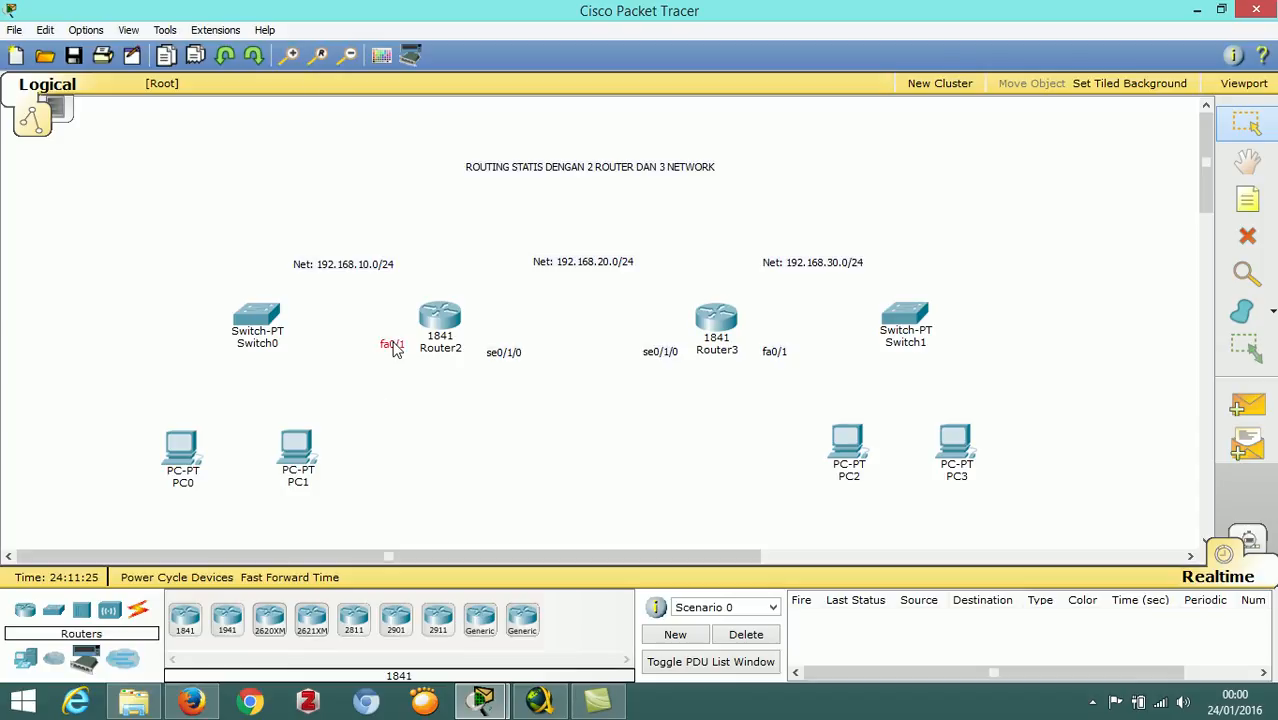
{"action": "left_click_drag", "start_coordinate": [490, 353], "coordinate": [486, 347]}
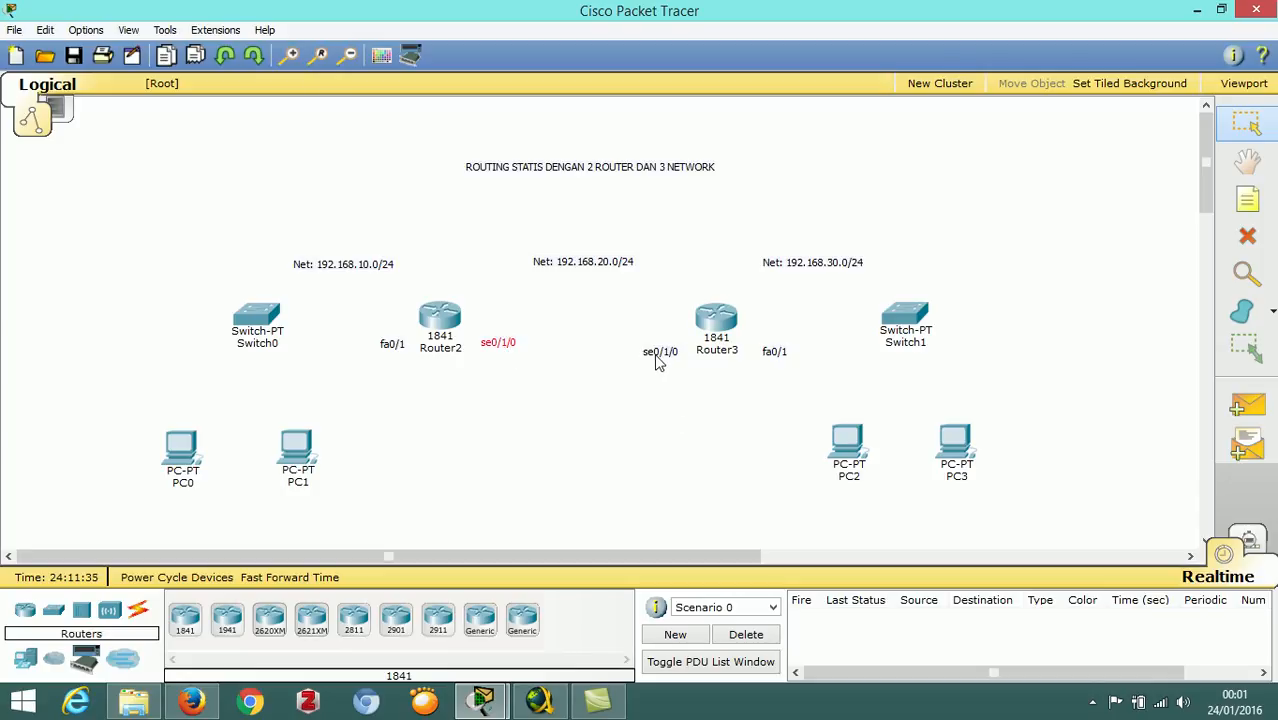
{"action": "left_click", "coordinate": [677, 416]}
Step: Install an HWIC-2T serial module in the left-hand expansion slot of Router2's chassis, leaving the router powered on
{"action": "mouse_move", "coordinate": [436, 326]}
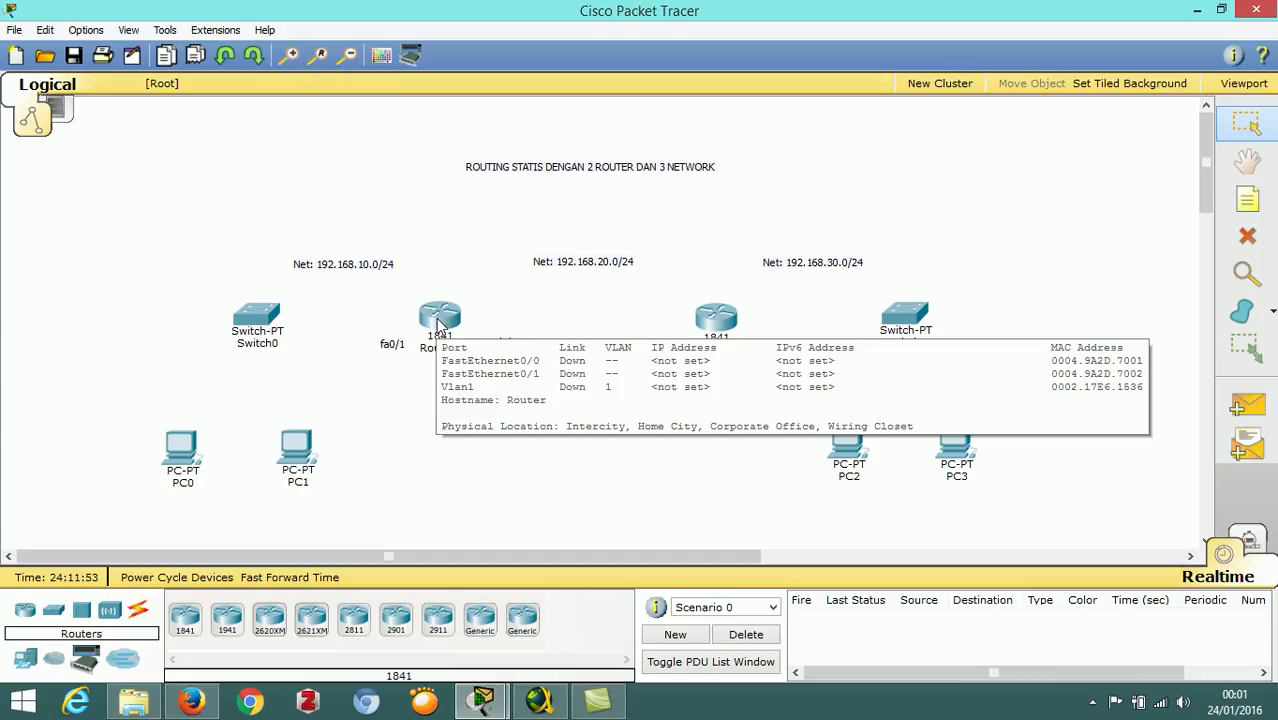
{"action": "left_click", "coordinate": [439, 318]}
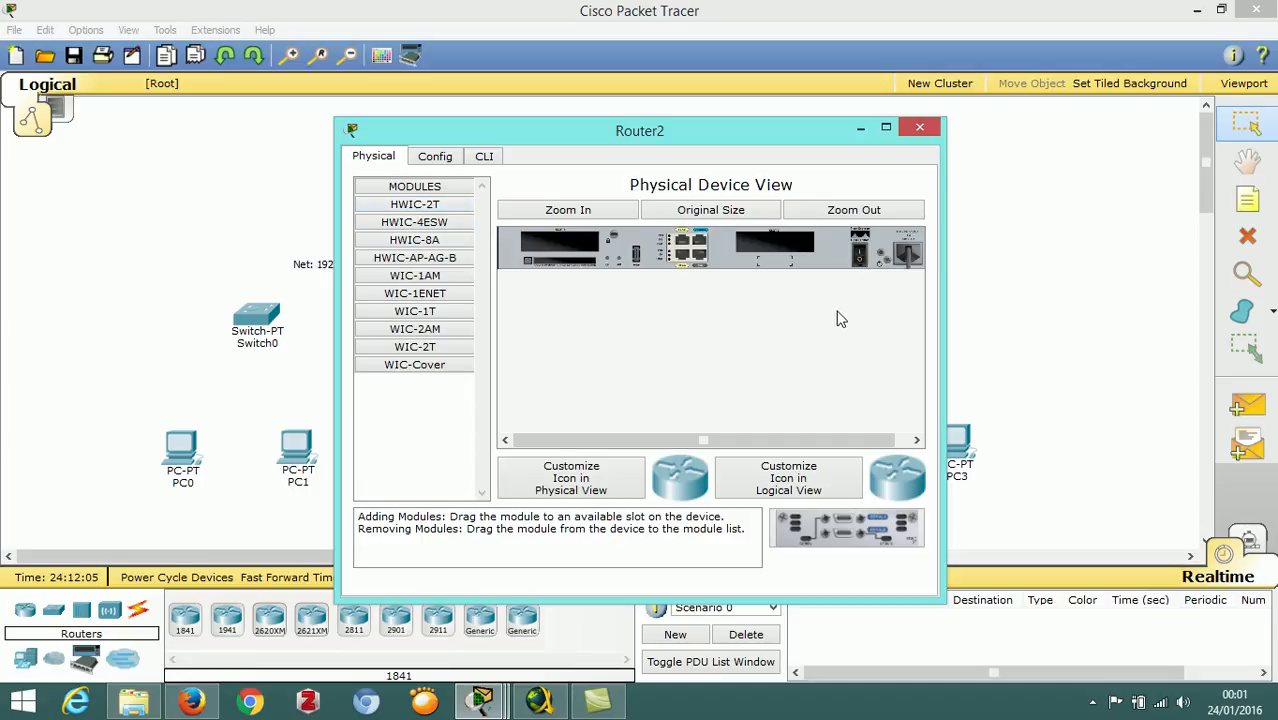
{"action": "left_click", "coordinate": [427, 213]}
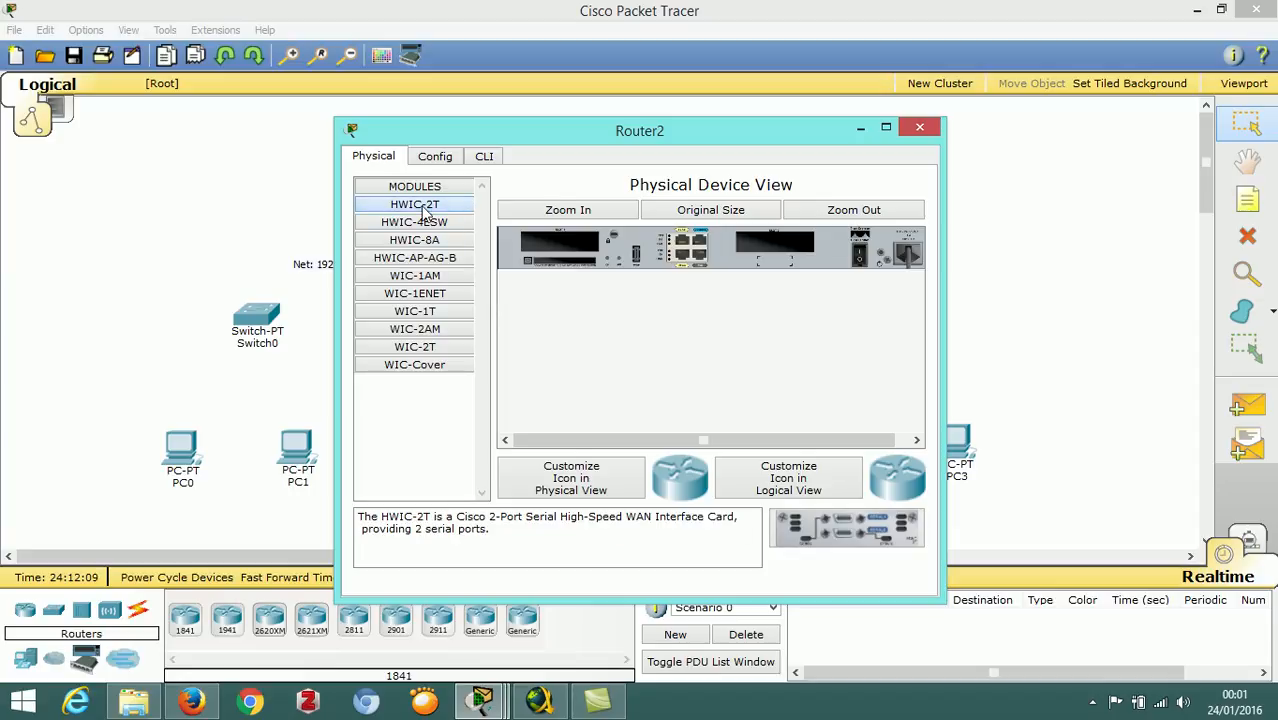
{"action": "left_click_drag", "start_coordinate": [872, 535], "coordinate": [605, 247]}
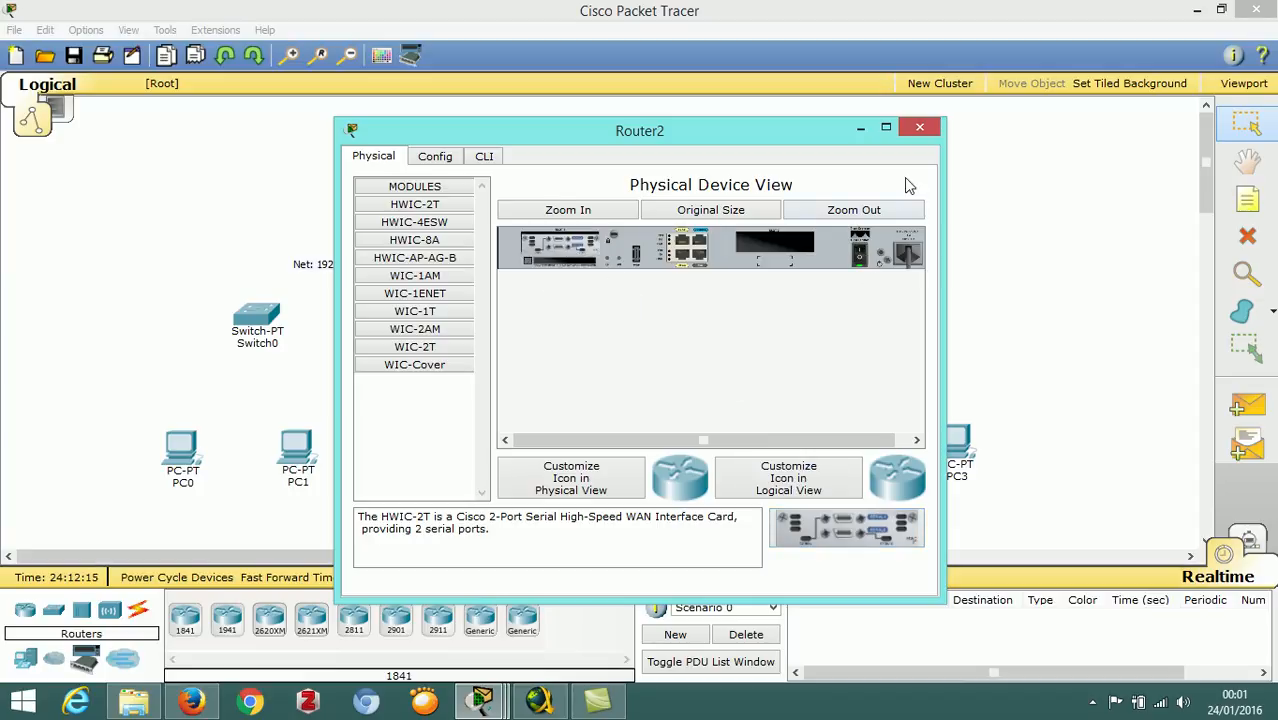
{"action": "left_click", "coordinate": [920, 127]}
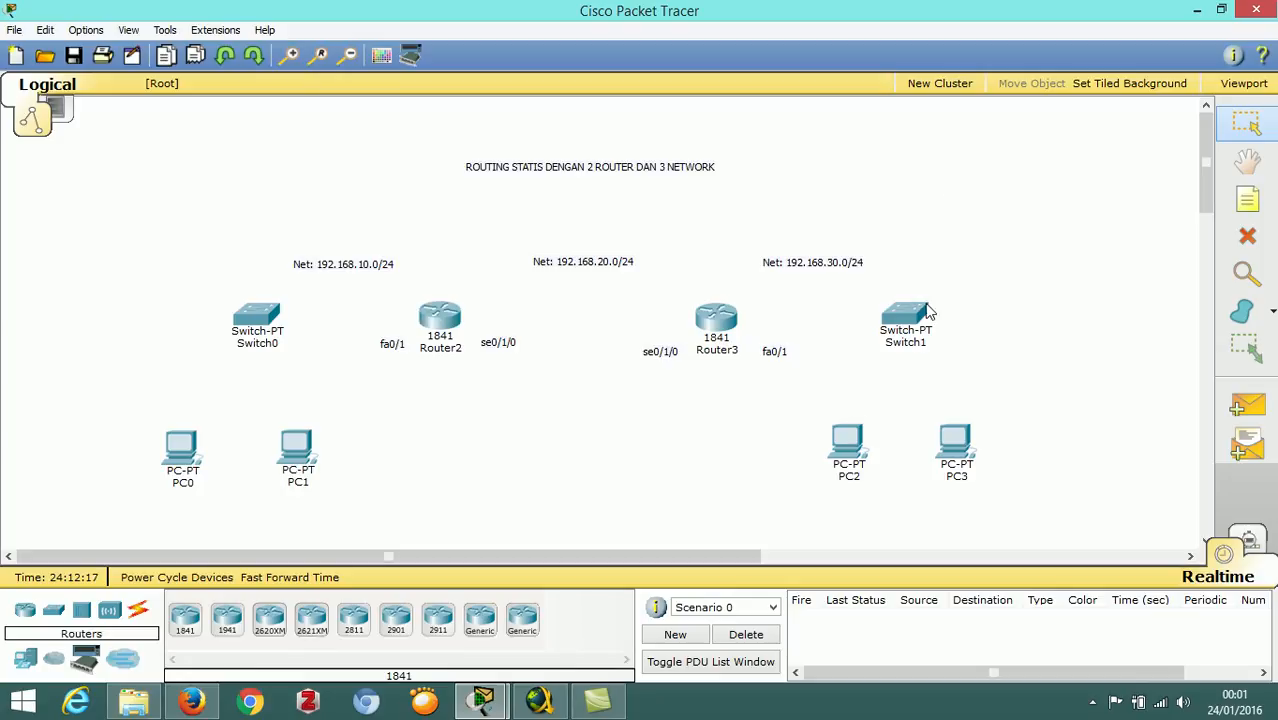
{"action": "mouse_move", "coordinate": [435, 320]}
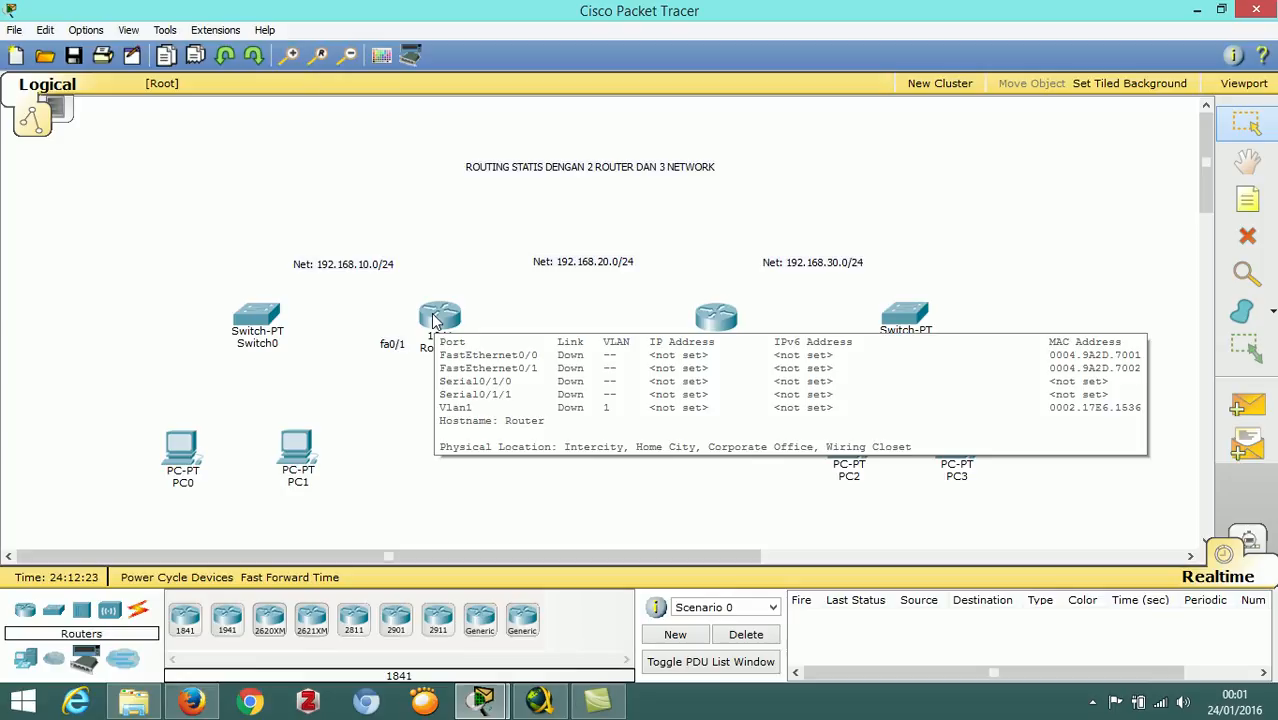
Step: Install an HWIC-2T serial module in the left-hand expansion slot of Router3's chassis and power the router back on
{"action": "left_click", "coordinate": [716, 323]}
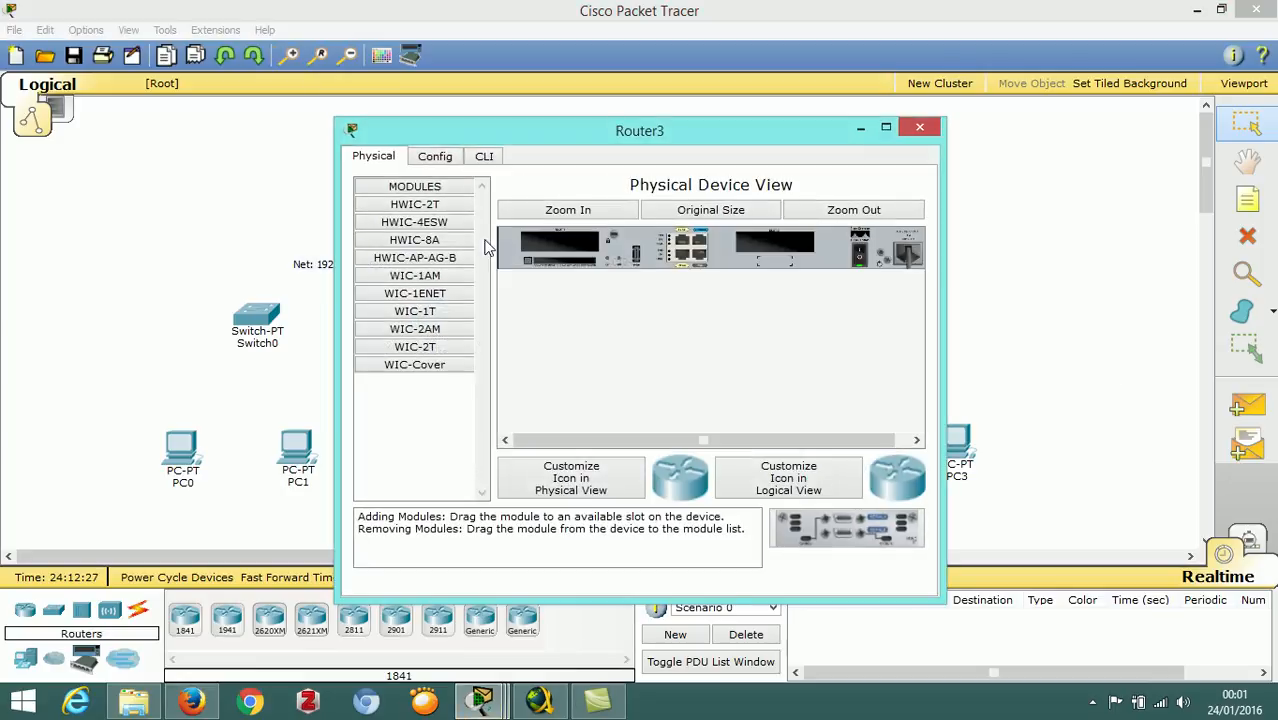
{"action": "left_click", "coordinate": [430, 204]}
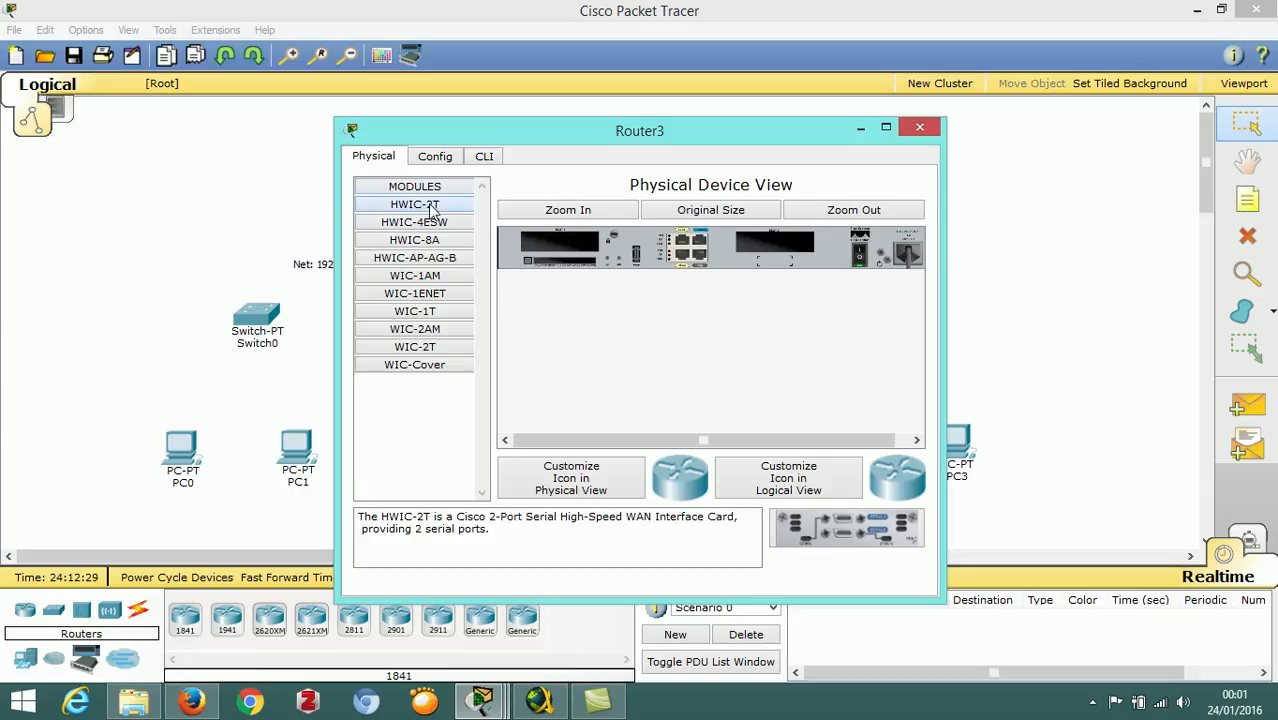
{"action": "left_click_drag", "start_coordinate": [865, 523], "coordinate": [562, 246]}
{"action": "left_click", "coordinate": [862, 258]}
{"action": "left_click", "coordinate": [920, 128]}
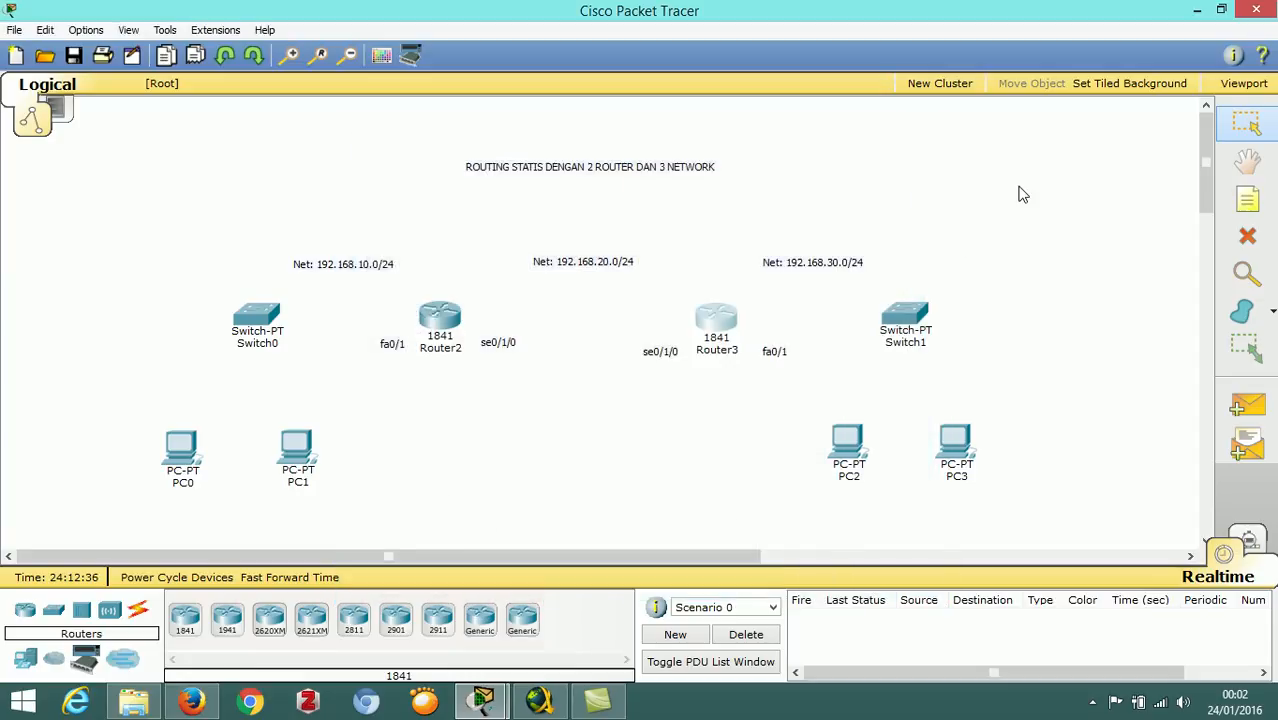
{"action": "mouse_move", "coordinate": [718, 320]}
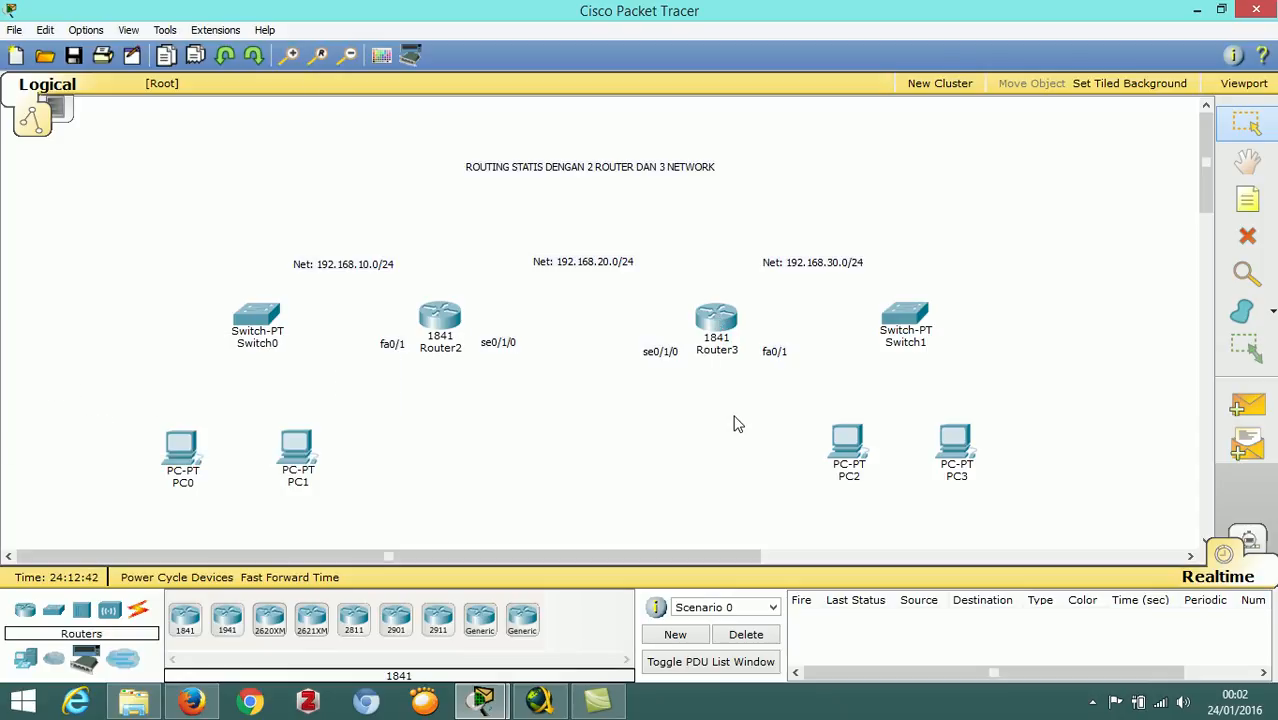
Step: Connect PC0's FastEthernet0 to Switch0's FastEthernet1/1 with a copper straight-through cable
{"action": "left_click", "coordinate": [138, 612]}
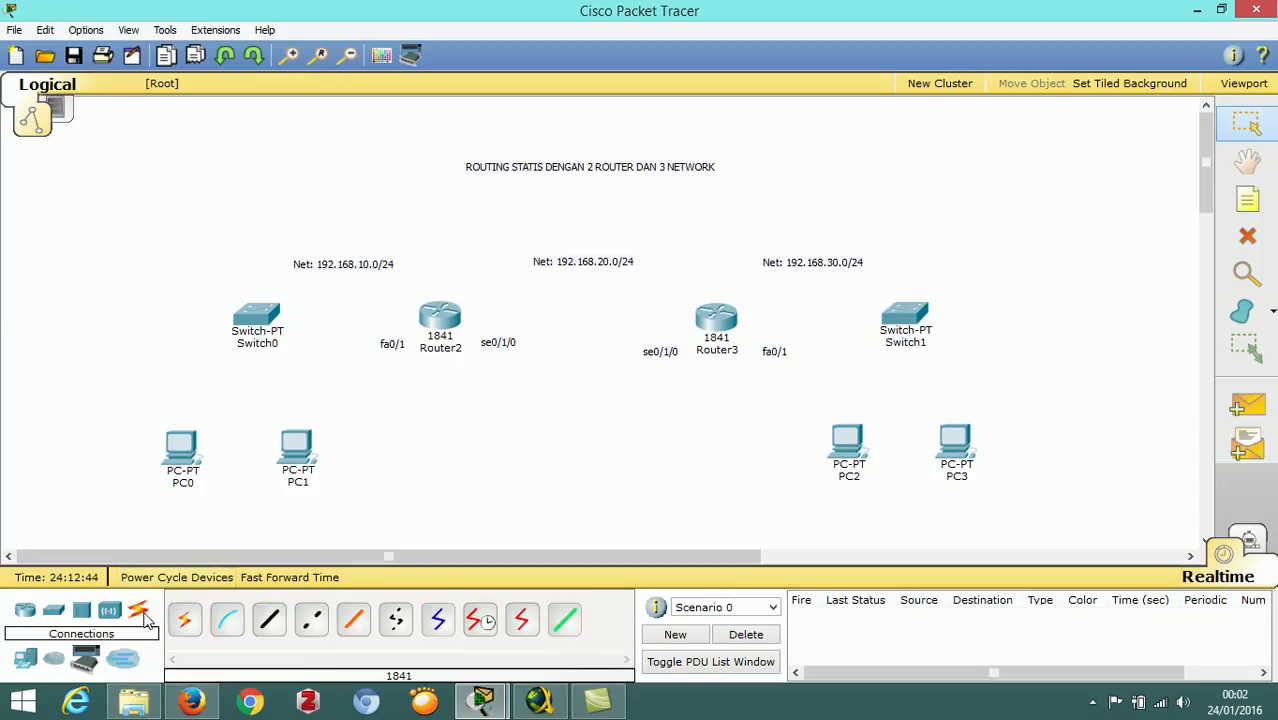
{"action": "left_click", "coordinate": [269, 620]}
{"action": "left_click", "coordinate": [189, 460]}
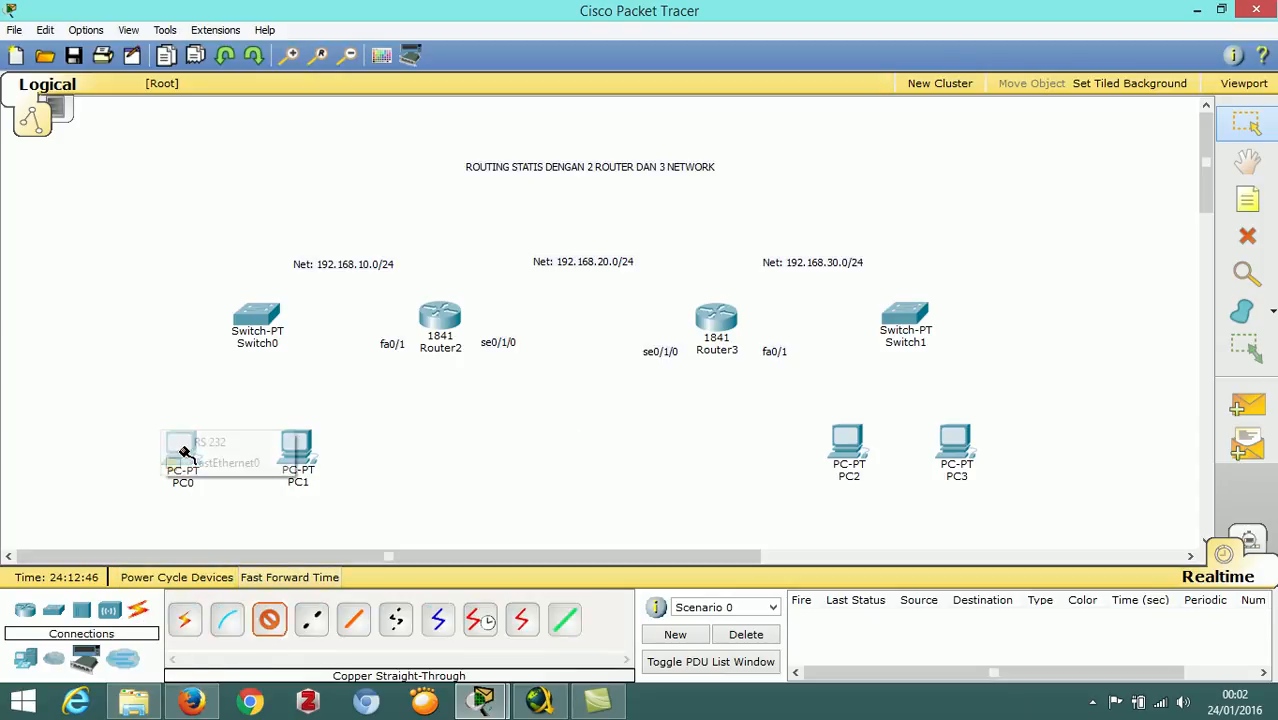
{"action": "left_click", "coordinate": [215, 465]}
{"action": "left_click", "coordinate": [257, 318]}
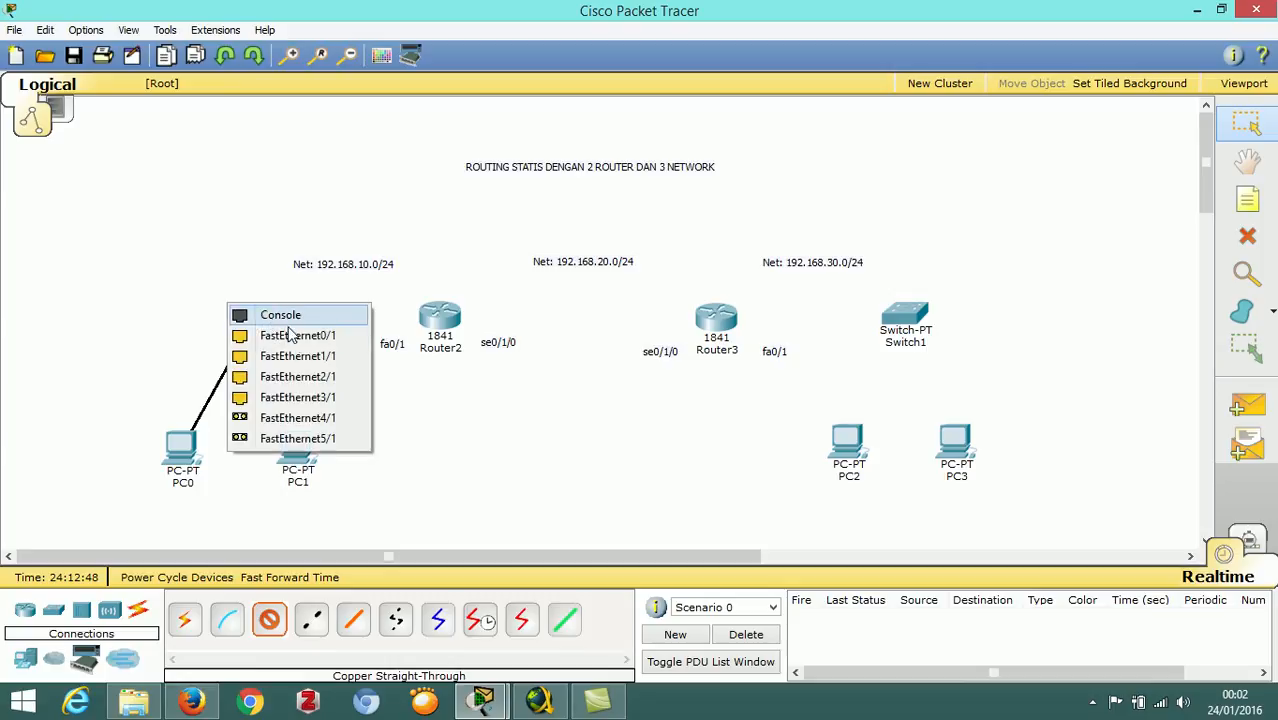
{"action": "left_click", "coordinate": [297, 357]}
Step: Connect PC1's FastEthernet0 to Switch0's FastEthernet2/1 with a copper straight-through cable
{"action": "left_click", "coordinate": [269, 620]}
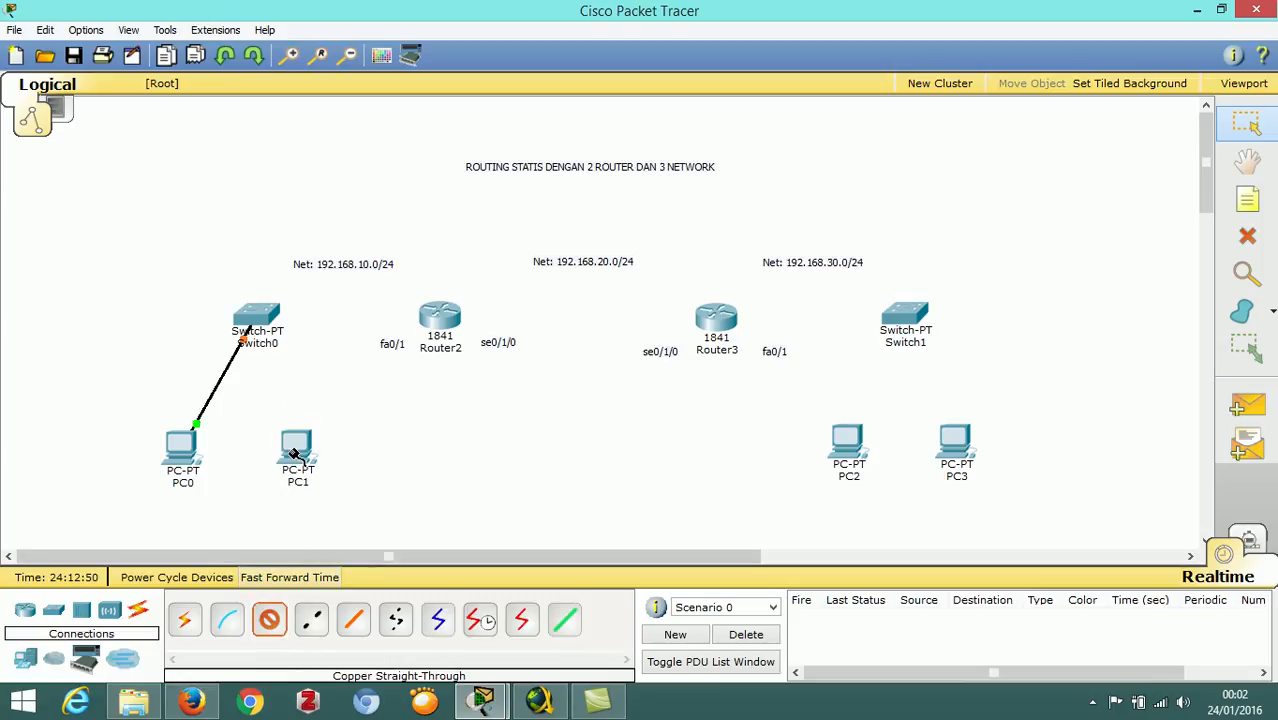
{"action": "left_click", "coordinate": [300, 452]}
{"action": "left_click", "coordinate": [320, 463]}
{"action": "left_click", "coordinate": [255, 320]}
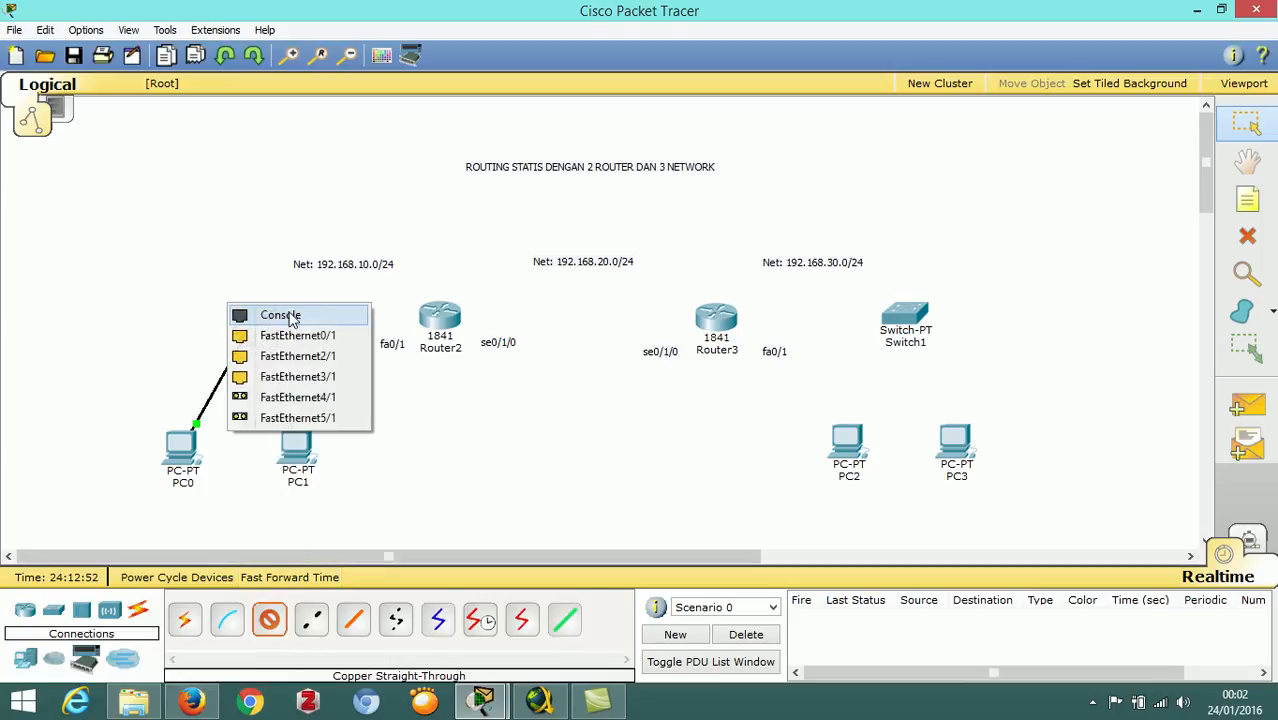
{"action": "left_click", "coordinate": [313, 358]}
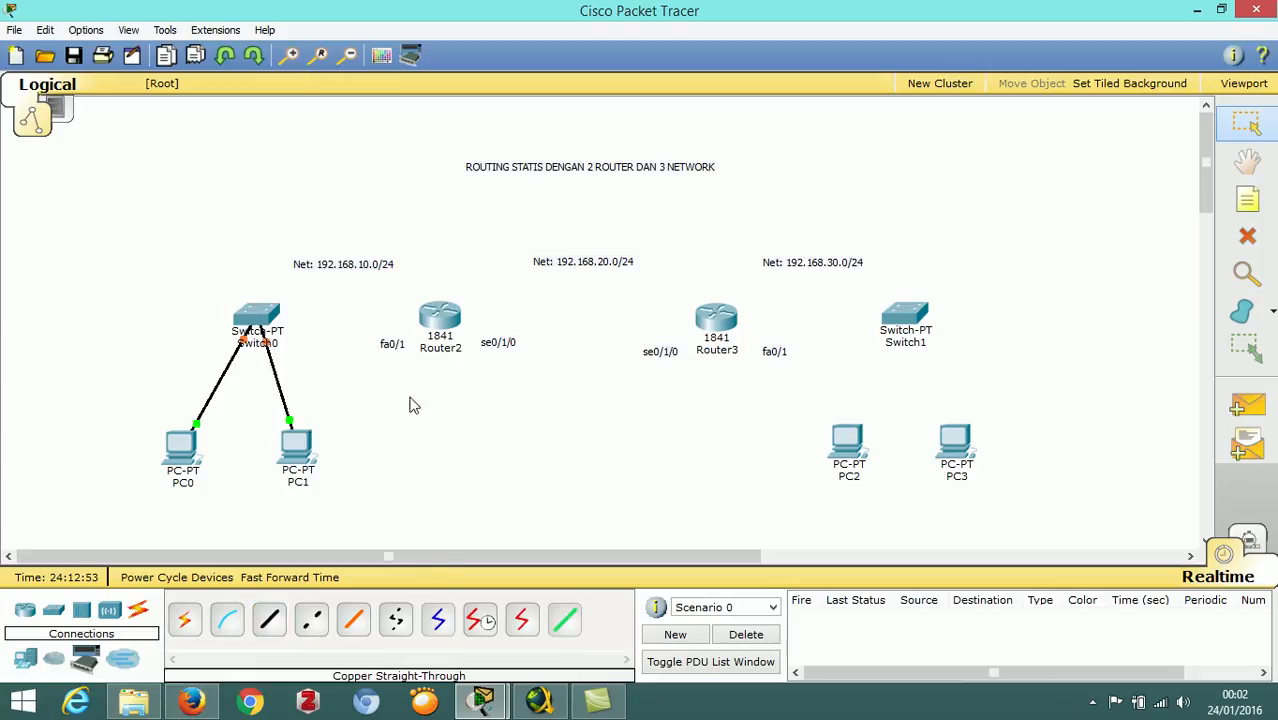
Step: Connect PC2's FastEthernet0 to Switch1's FastEthernet1/1 with a copper straight-through cable
{"action": "left_click", "coordinate": [269, 620]}
{"action": "left_click", "coordinate": [845, 445]}
{"action": "left_click", "coordinate": [880, 454]}
{"action": "left_click", "coordinate": [915, 312]}
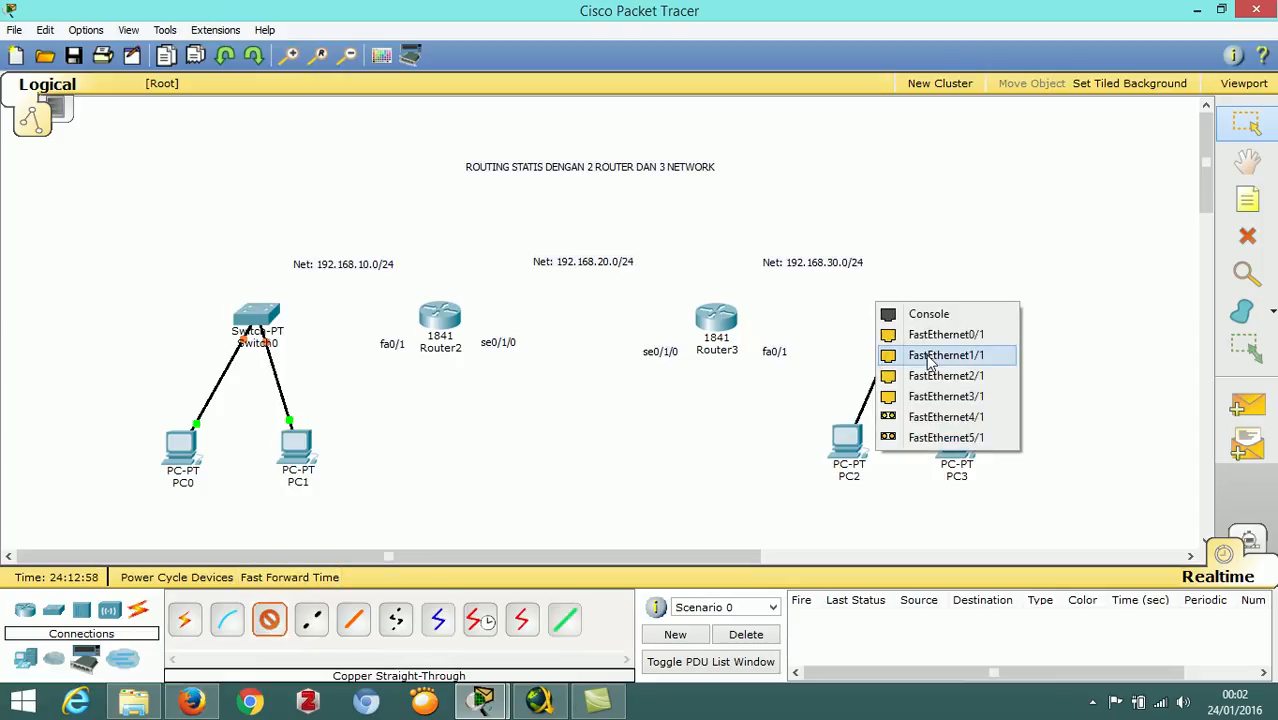
{"action": "left_click", "coordinate": [928, 356]}
Step: Connect PC3's FastEthernet0 to Switch1's FastEthernet2/1 with a copper straight-through cable
{"action": "left_click", "coordinate": [269, 620]}
{"action": "left_click", "coordinate": [956, 442]}
{"action": "left_click", "coordinate": [995, 457]}
{"action": "left_click", "coordinate": [908, 316]}
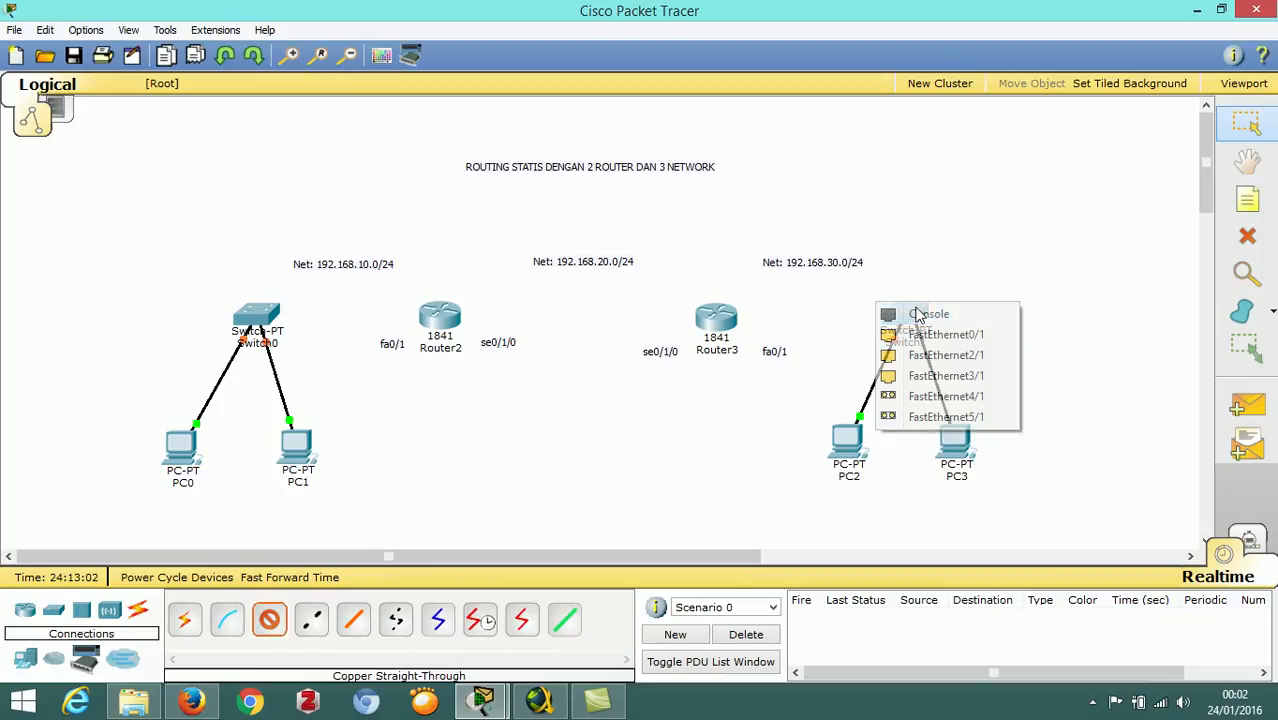
{"action": "left_click", "coordinate": [956, 358]}
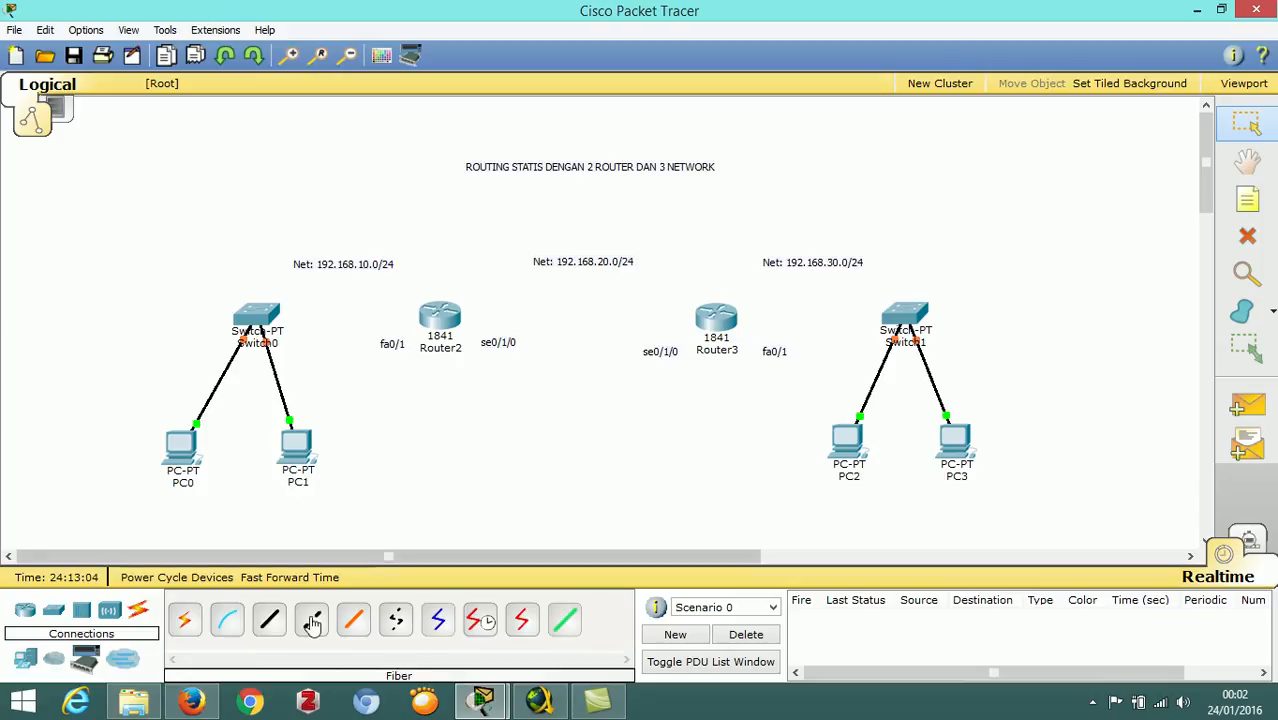
Step: Connect Switch0's FastEthernet0/1 to Router2's FastEthernet0/1 with a copper straight-through cable
{"action": "left_click", "coordinate": [269, 620]}
{"action": "left_click", "coordinate": [255, 315]}
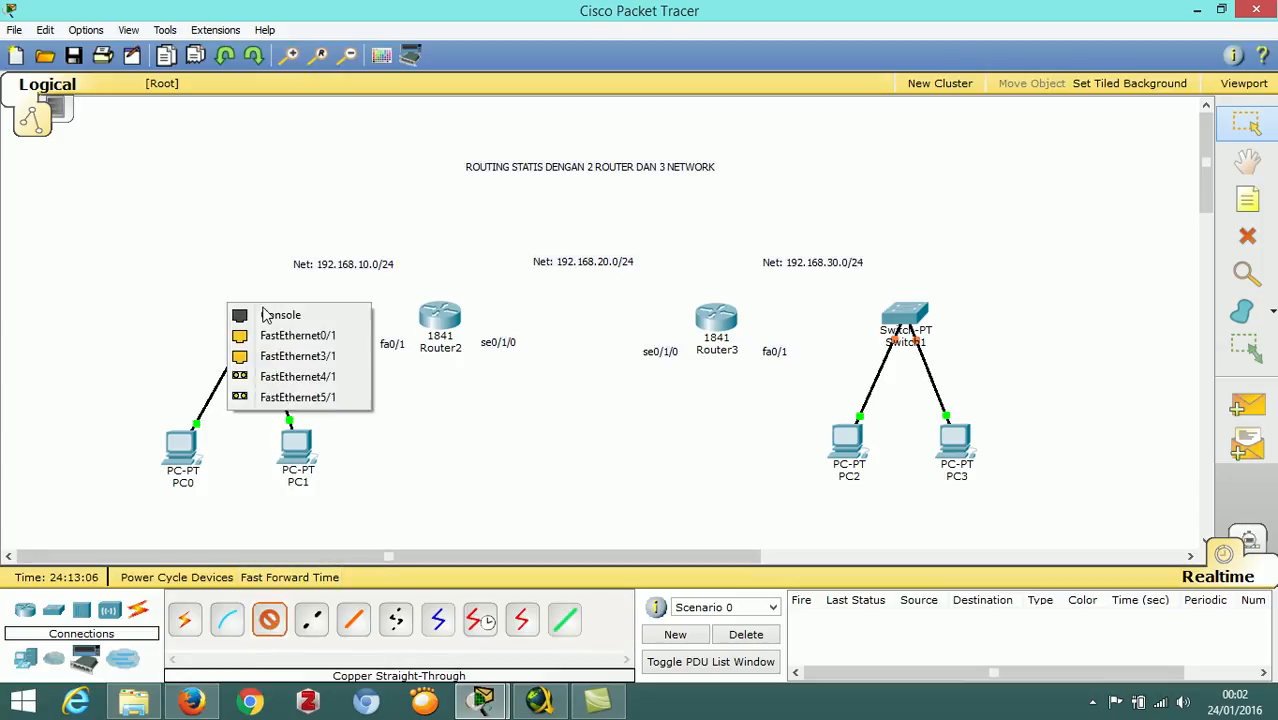
{"action": "left_click", "coordinate": [343, 344]}
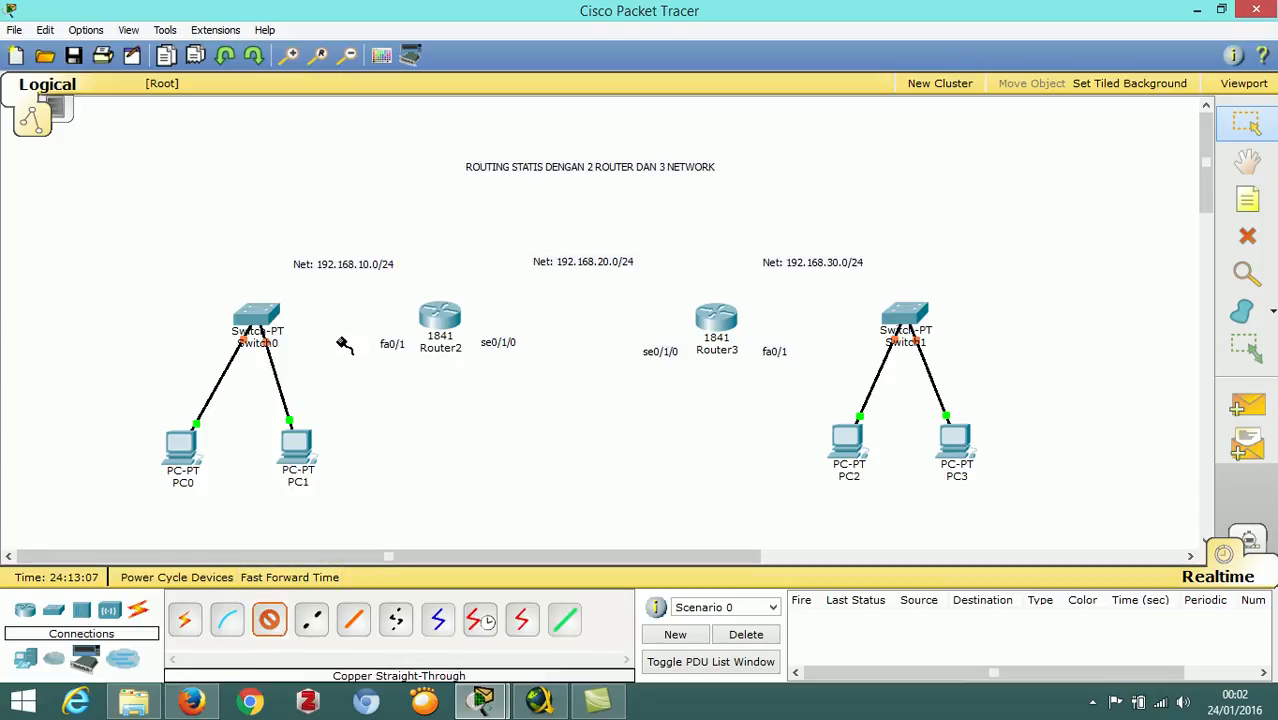
{"action": "left_click", "coordinate": [437, 317]}
{"action": "left_click", "coordinate": [528, 374]}
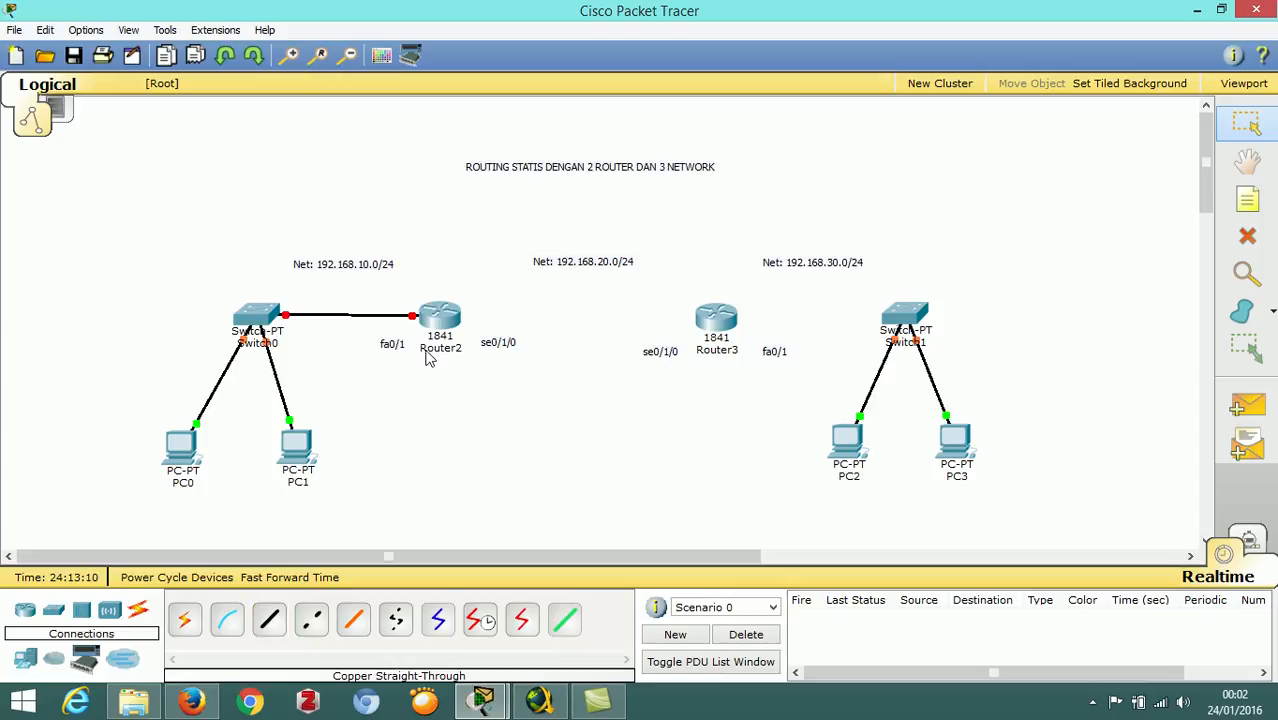
Step: Connect Router3's FastEthernet0/1 to Switch1's FastEthernet0/1 with a copper straight-through cable
{"action": "left_click", "coordinate": [269, 620]}
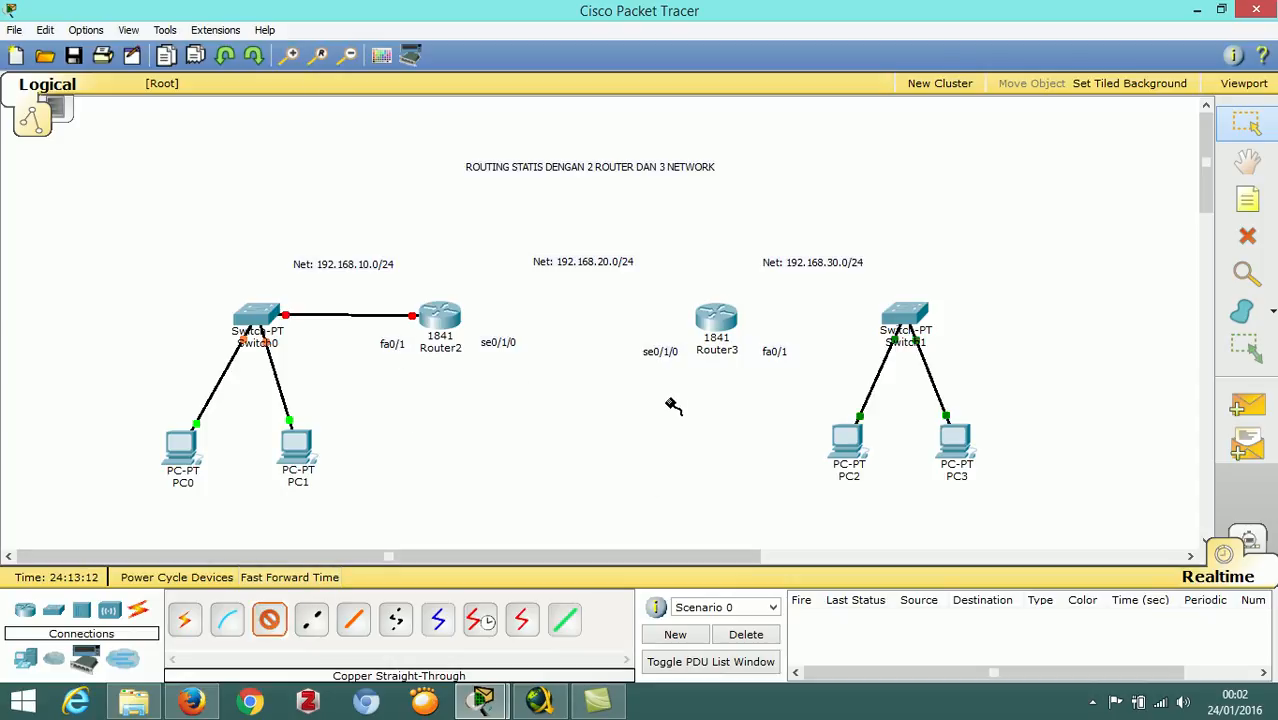
{"action": "left_click", "coordinate": [722, 322]}
{"action": "left_click", "coordinate": [785, 376]}
{"action": "left_click", "coordinate": [895, 318]}
{"action": "left_click", "coordinate": [945, 335]}
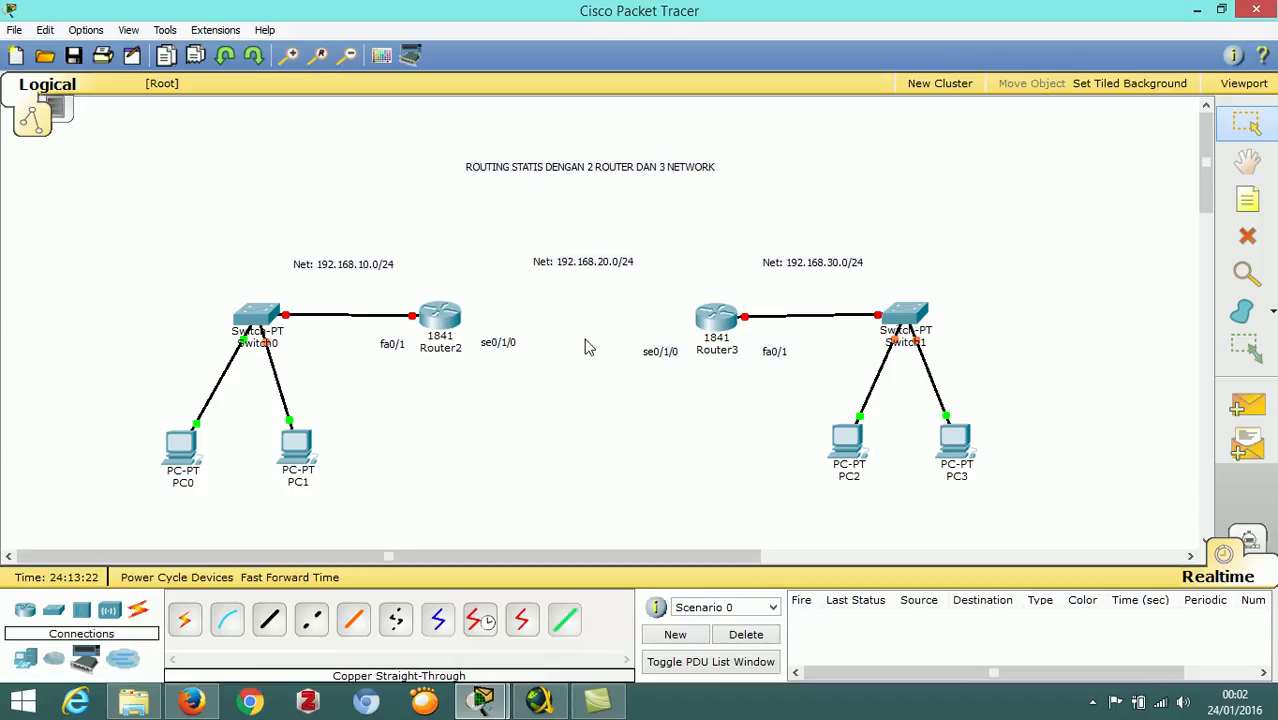
Step: Link Router2's Serial0/1/0 to Router3's Serial0/1/0 with a Serial DCE cable, Router2 being the DCE end
{"action": "left_click", "coordinate": [481, 624]}
{"action": "left_click", "coordinate": [443, 317]}
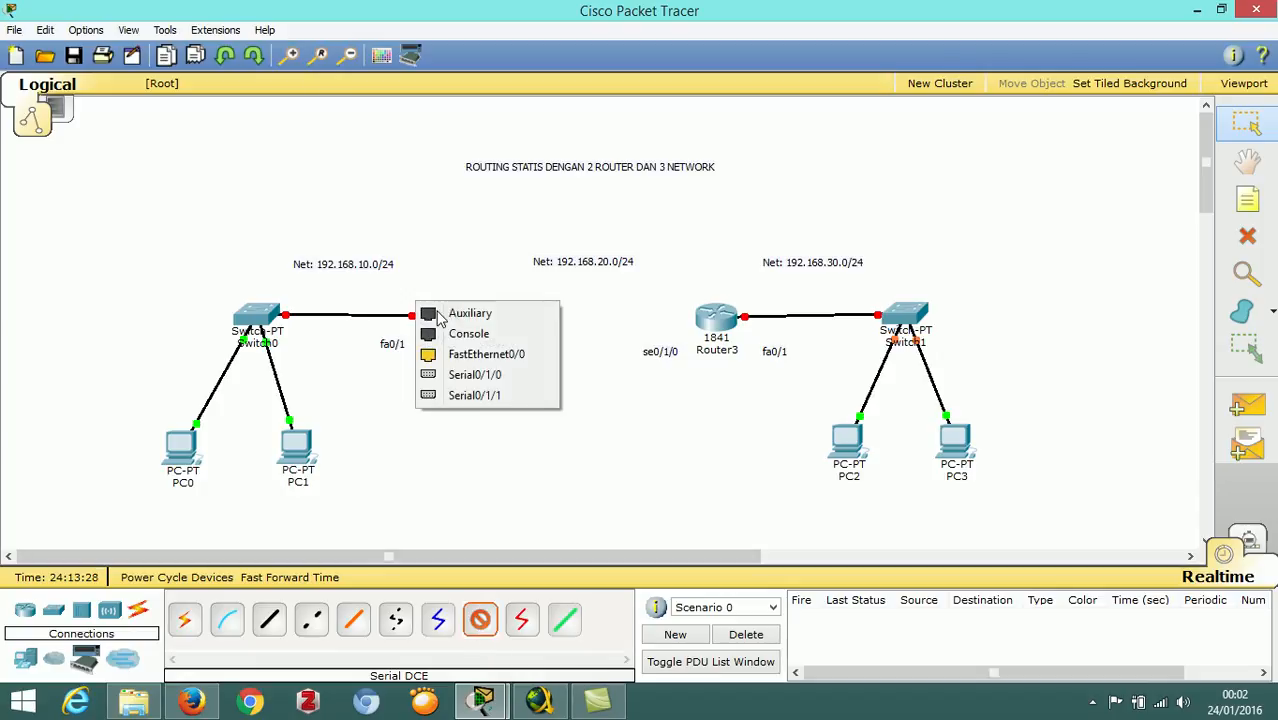
{"action": "left_click", "coordinate": [492, 376]}
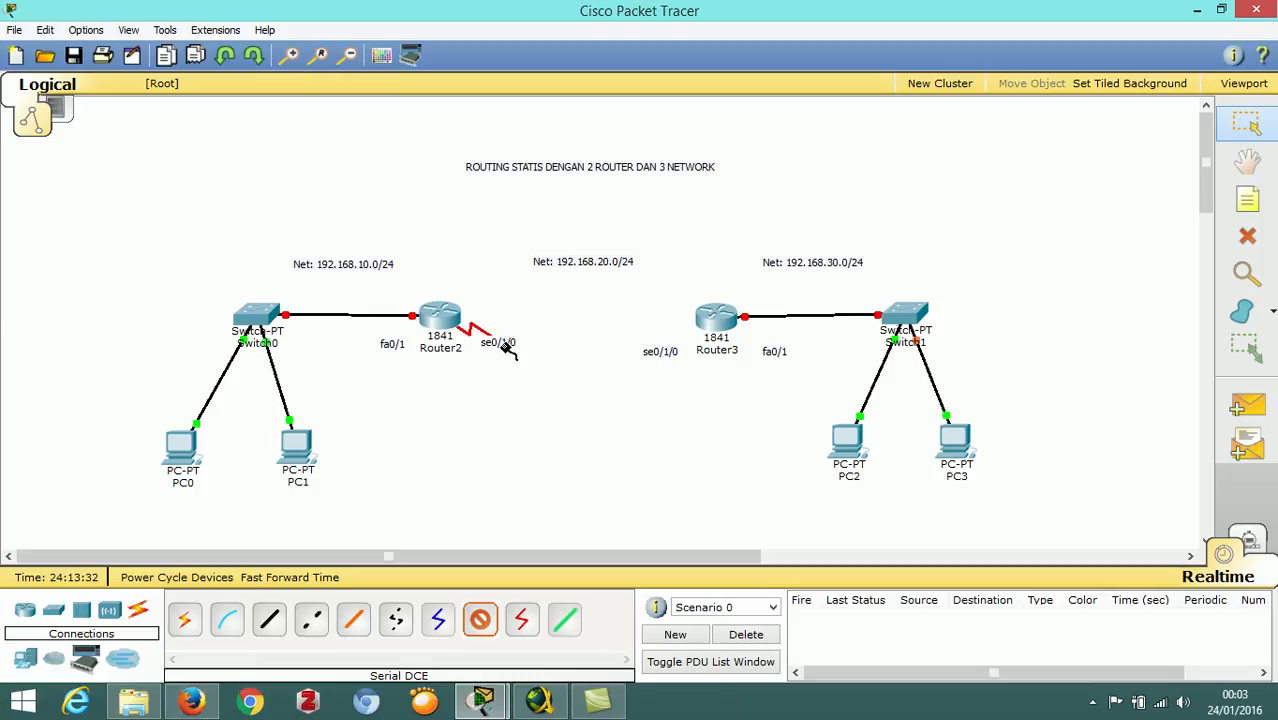
{"action": "left_click", "coordinate": [716, 320]}
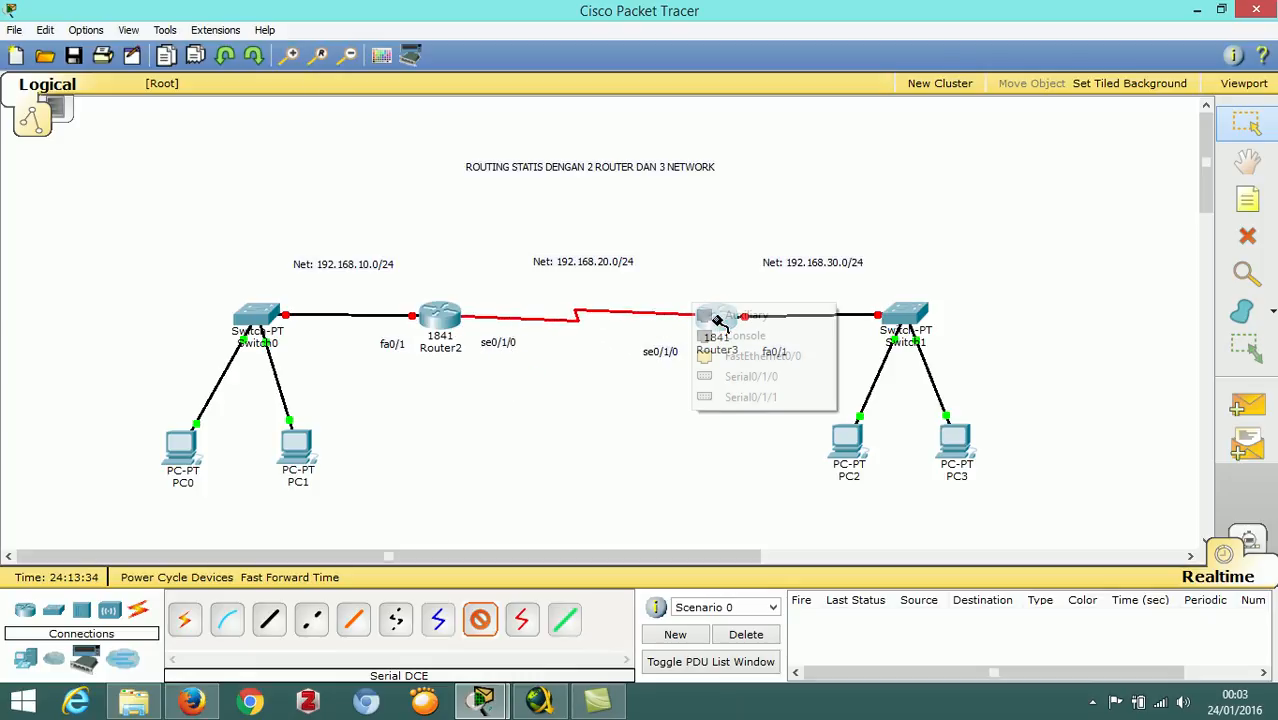
{"action": "left_click", "coordinate": [789, 378]}
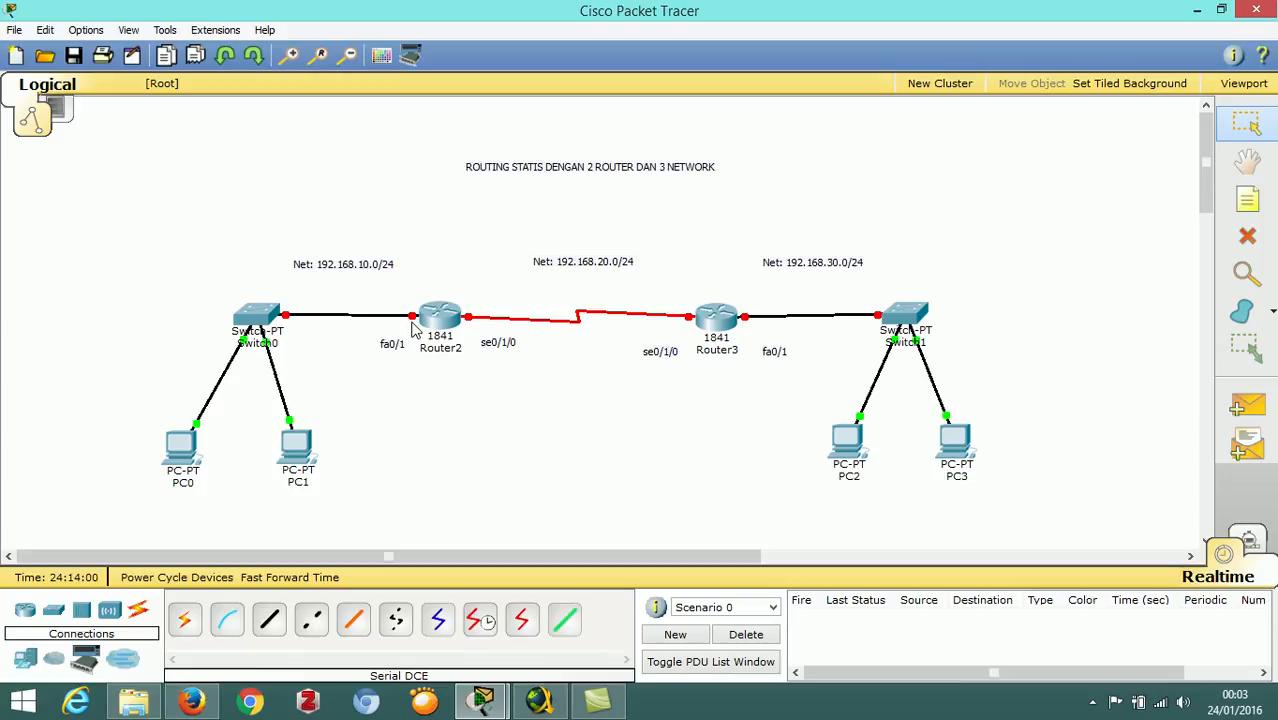
Step: Open Router2's command line, decline the initial configuration dialog with no, and start the session
{"action": "left_click", "coordinate": [445, 317]}
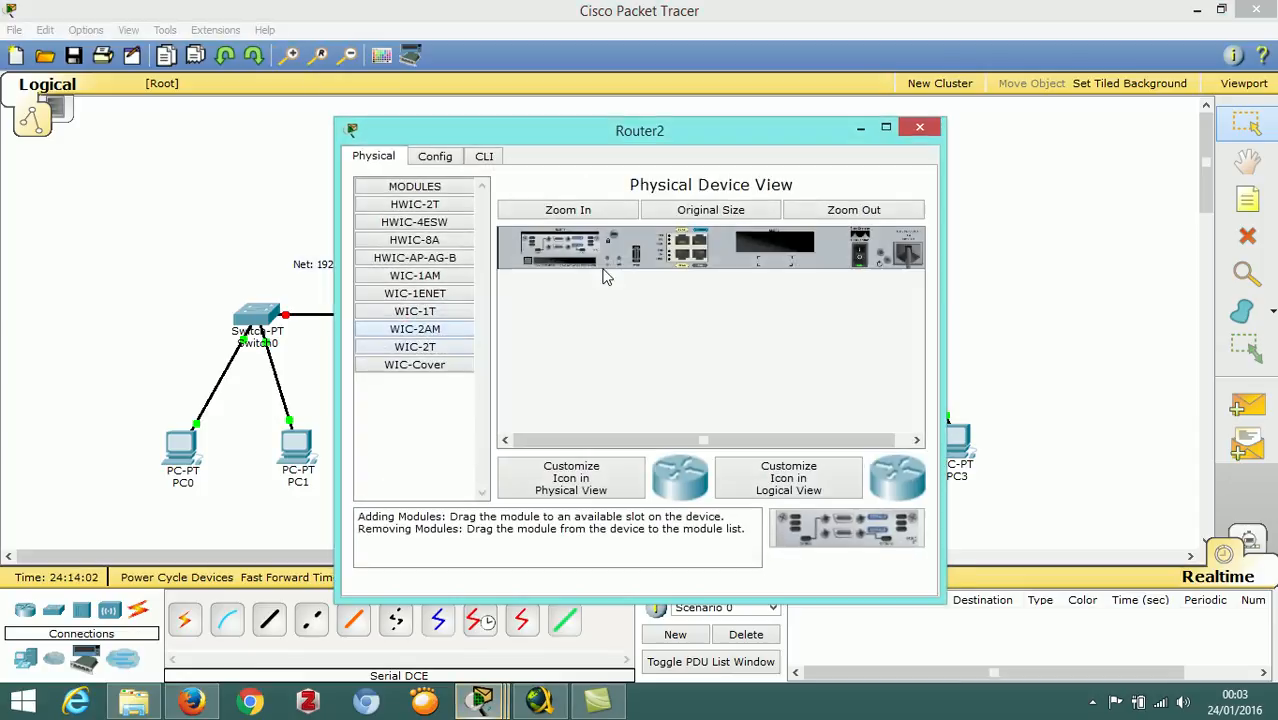
{"action": "left_click_drag", "start_coordinate": [588, 134], "coordinate": [798, 114]}
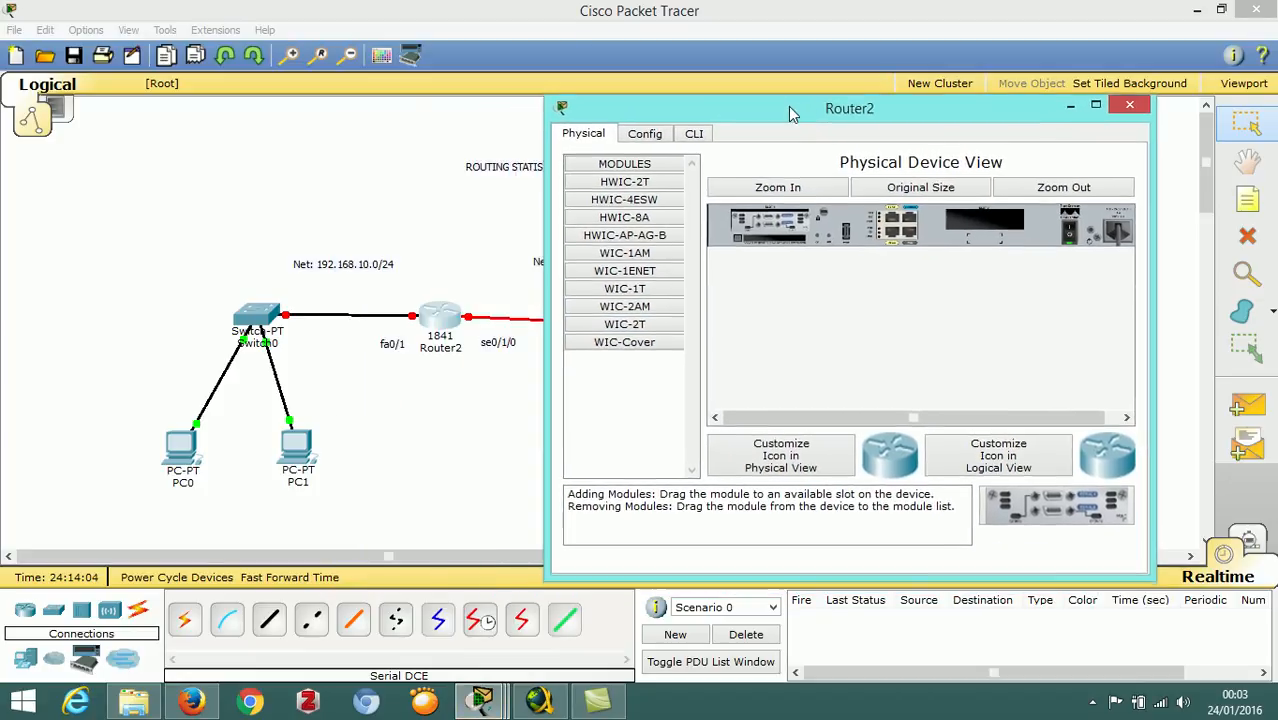
{"action": "left_click", "coordinate": [697, 136]}
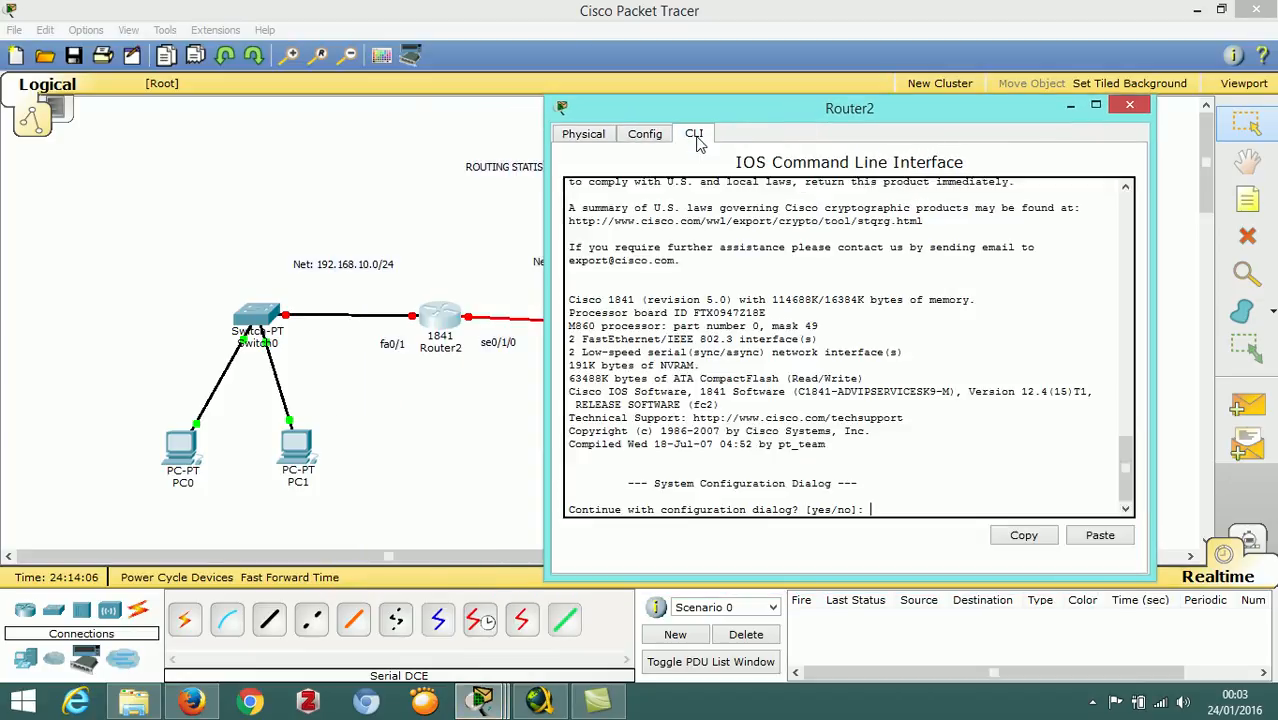
{"action": "type", "text": "no"}
{"action": "key", "text": "Return"}
{"action": "key", "text": "Return"}
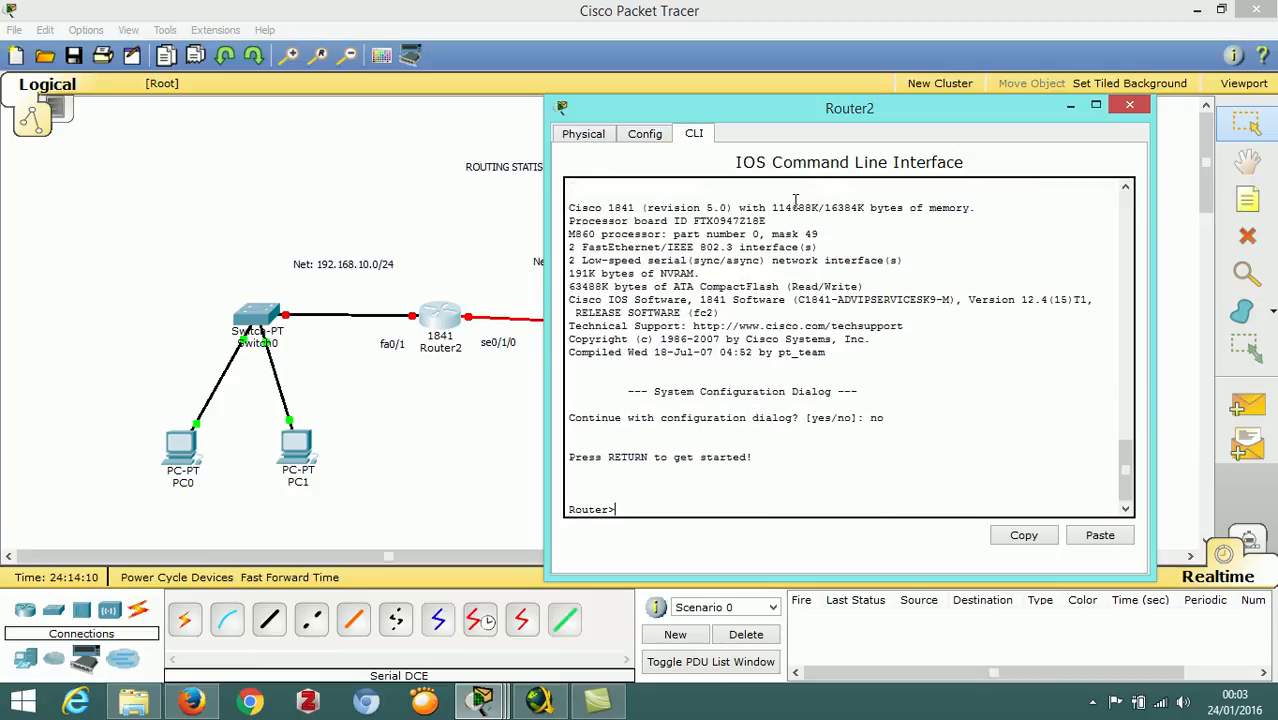
Step: Enter privileged mode on Router2 with enable and switch to global configuration mode with conf t
{"action": "type", "text": "enable"}
{"action": "key", "text": "Return"}
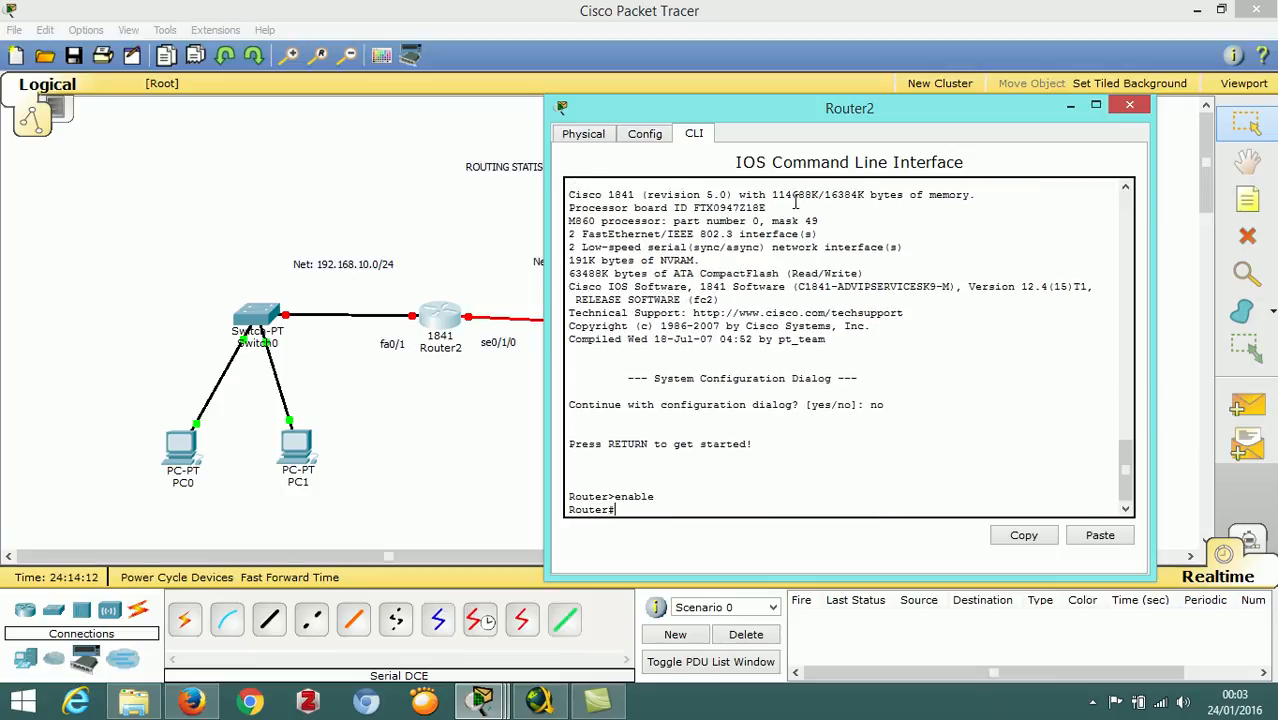
{"action": "type", "text": "conf t"}
{"action": "key", "text": "Return"}
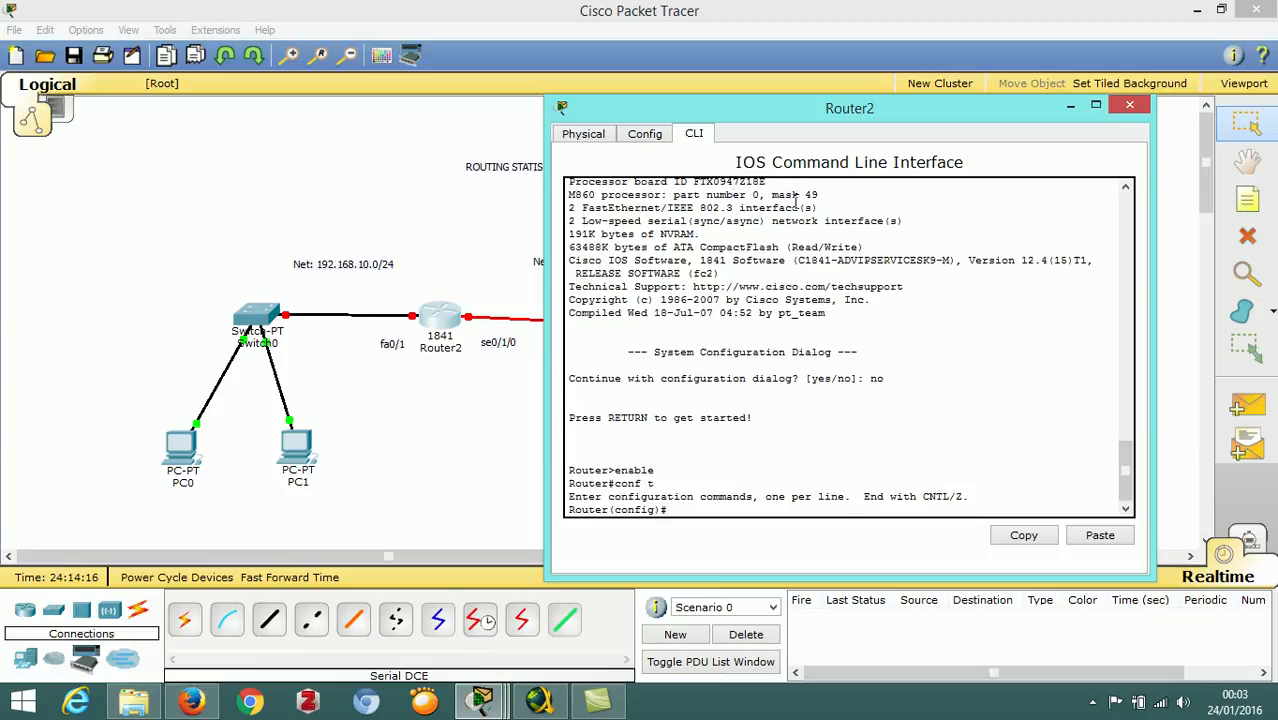
Step: Assign 192.168.10.1 with mask 255.255.255.0 to Router2's fa0/1, enable the interface, and return to global configuration mode
{"action": "type", "text": "interface fa0/1"}
{"action": "key", "text": "Return"}
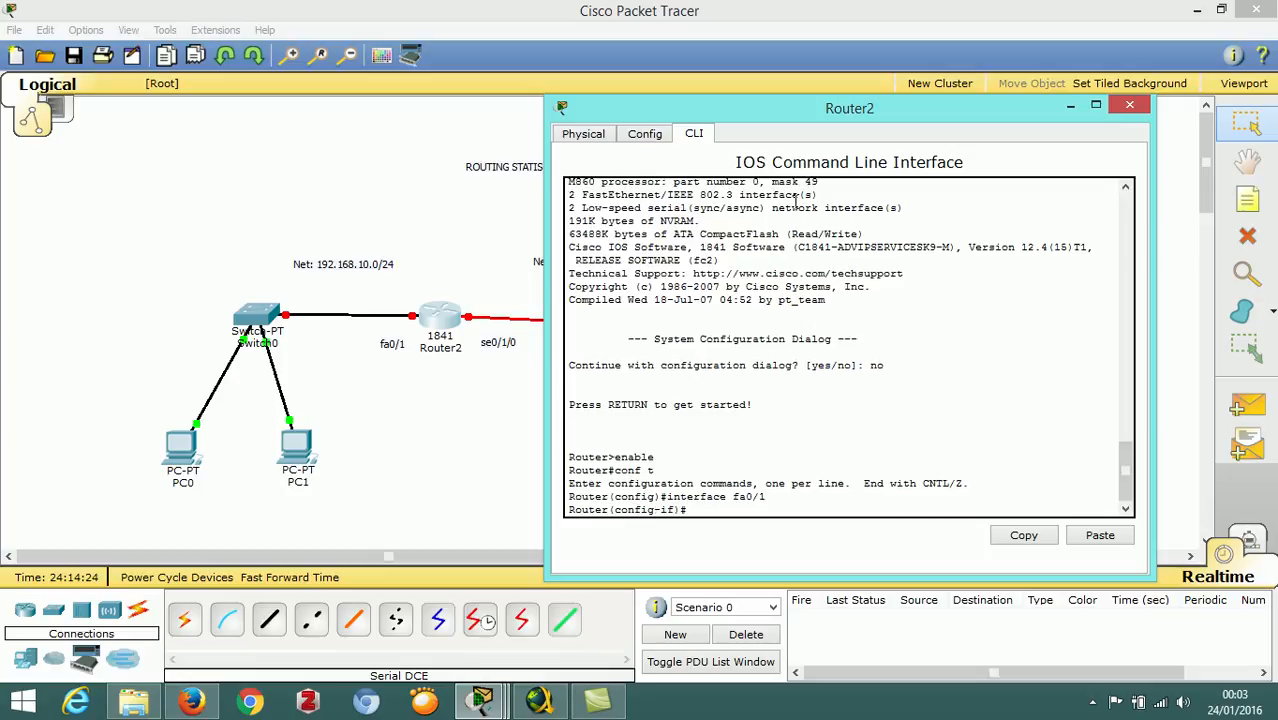
{"action": "type", "text": "ip address 192.168.10.1"}
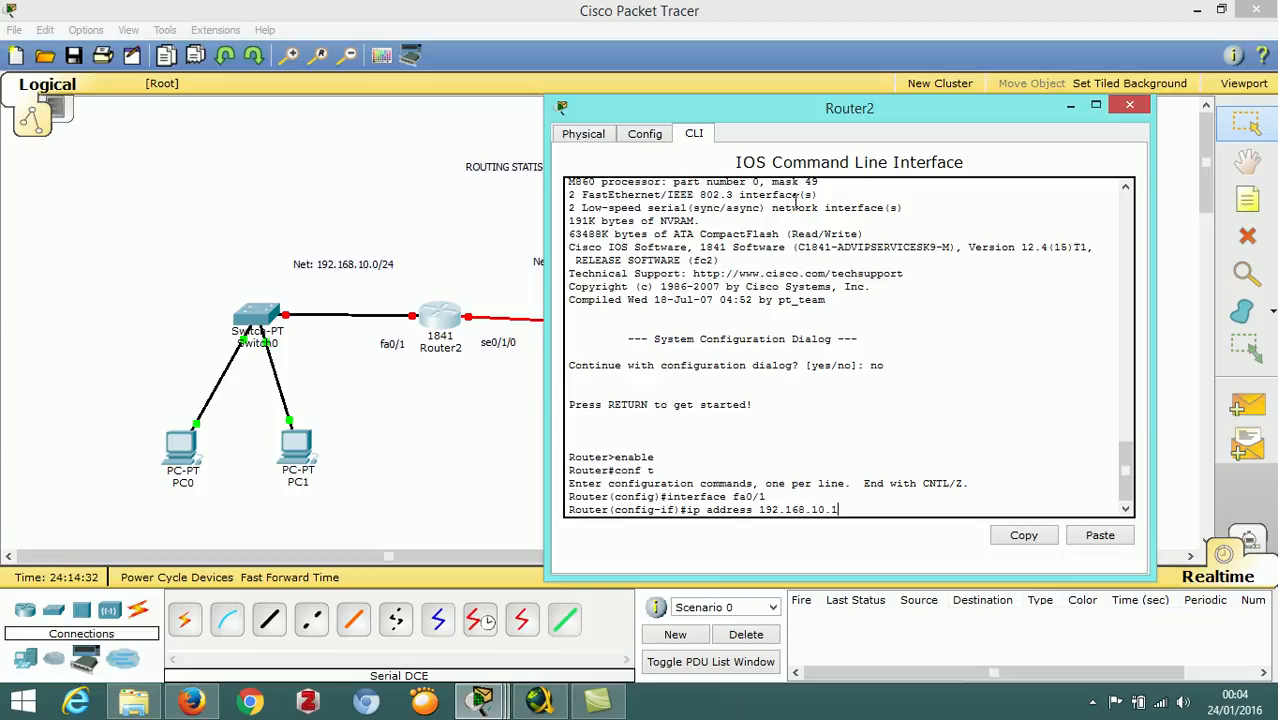
{"action": "type", "text": " 255.255.255.0"}
{"action": "key", "text": "Return"}
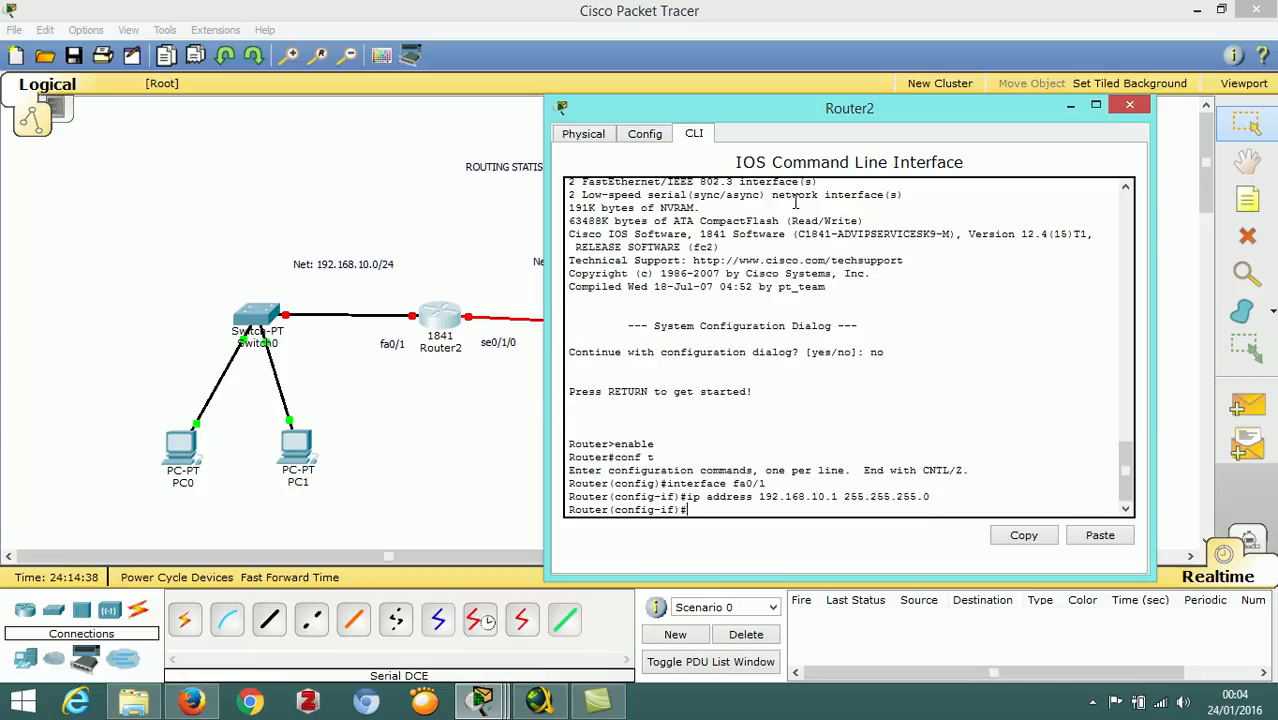
{"action": "type", "text": "no sh"}
{"action": "key", "text": "Return"}
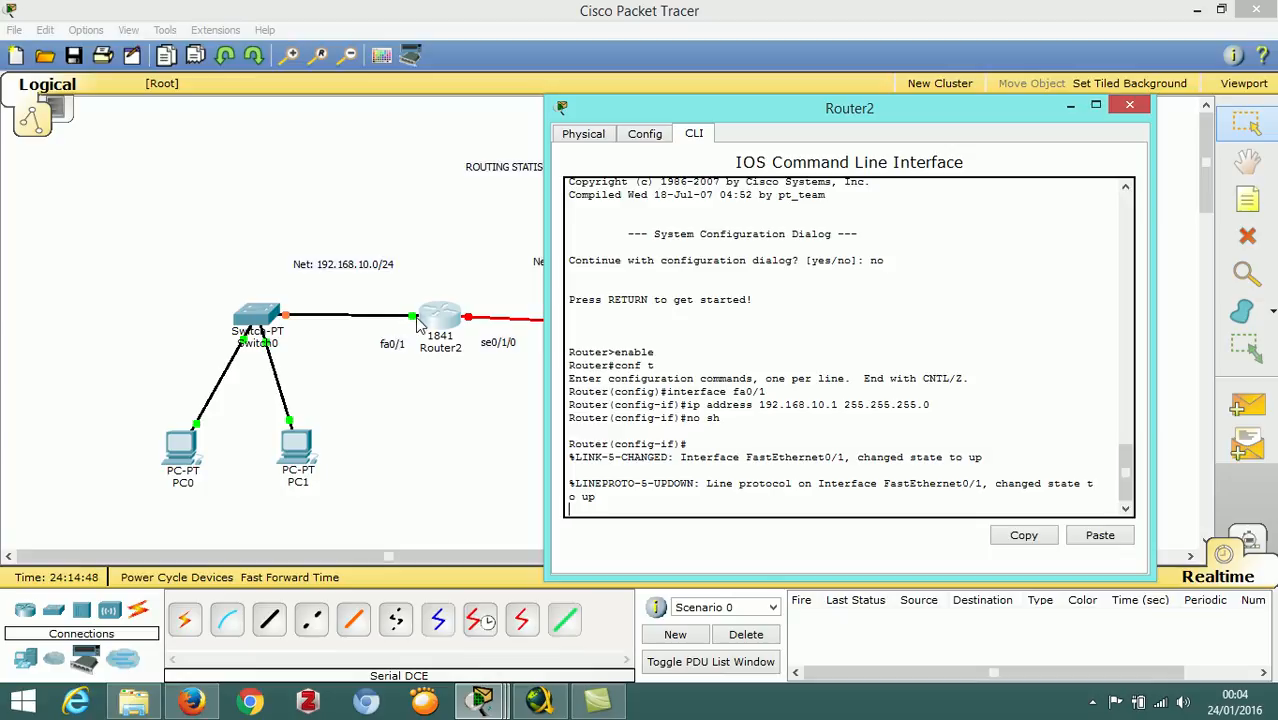
{"action": "key", "text": "Return"}
{"action": "type", "text": "exit"}
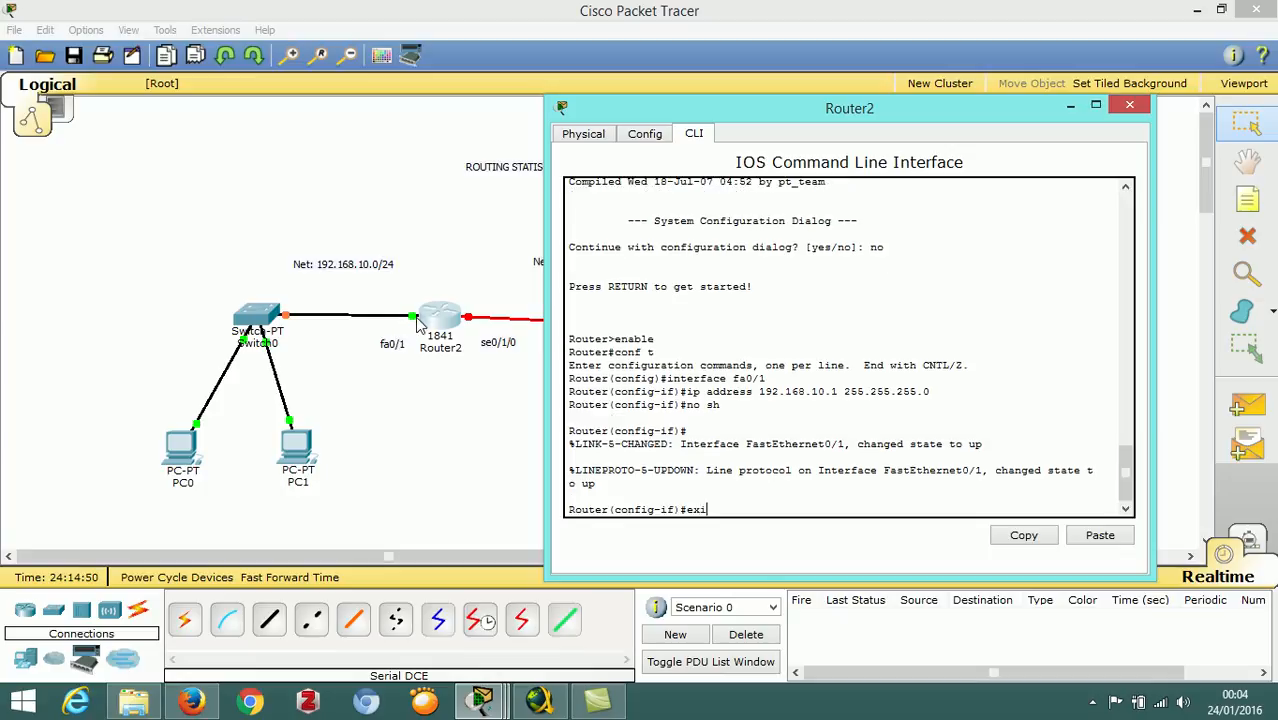
{"action": "key", "text": "Return"}
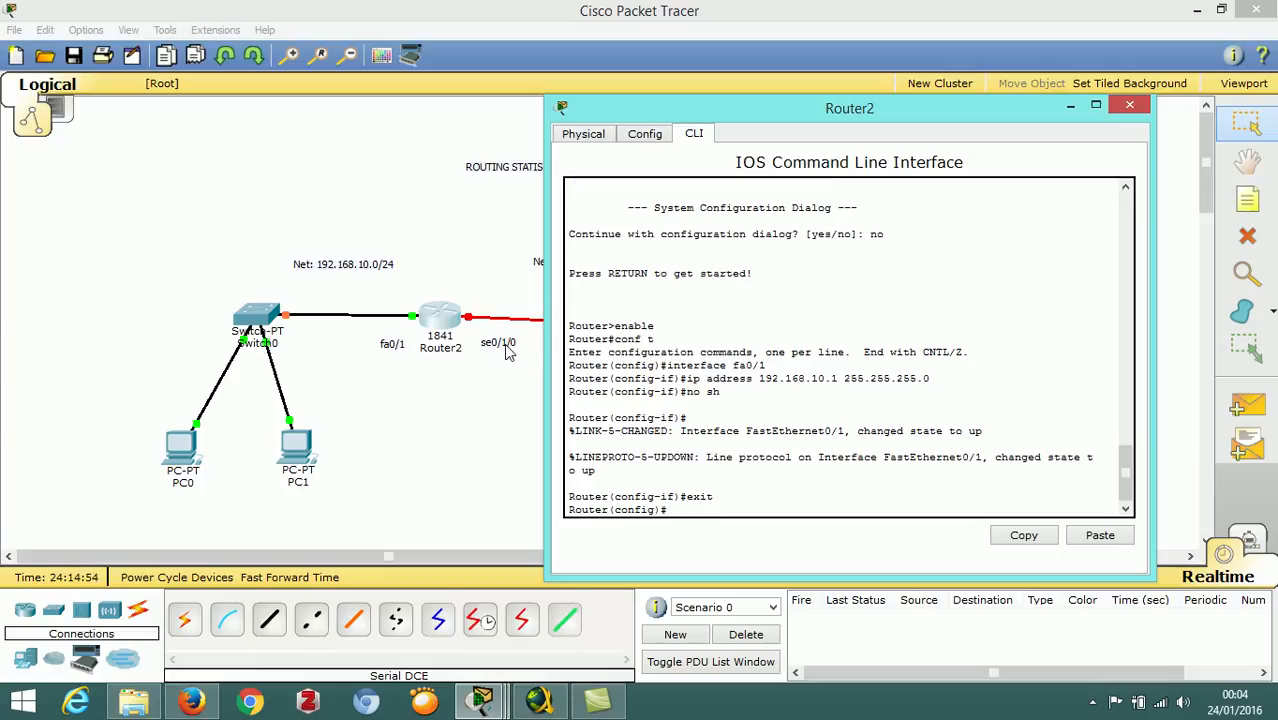
Step: Assign IP address 192.168.20.1 with mask 255.255.255.0 to Router2's se0/1/0 interface
{"action": "type", "text": "interface se0/1/"}
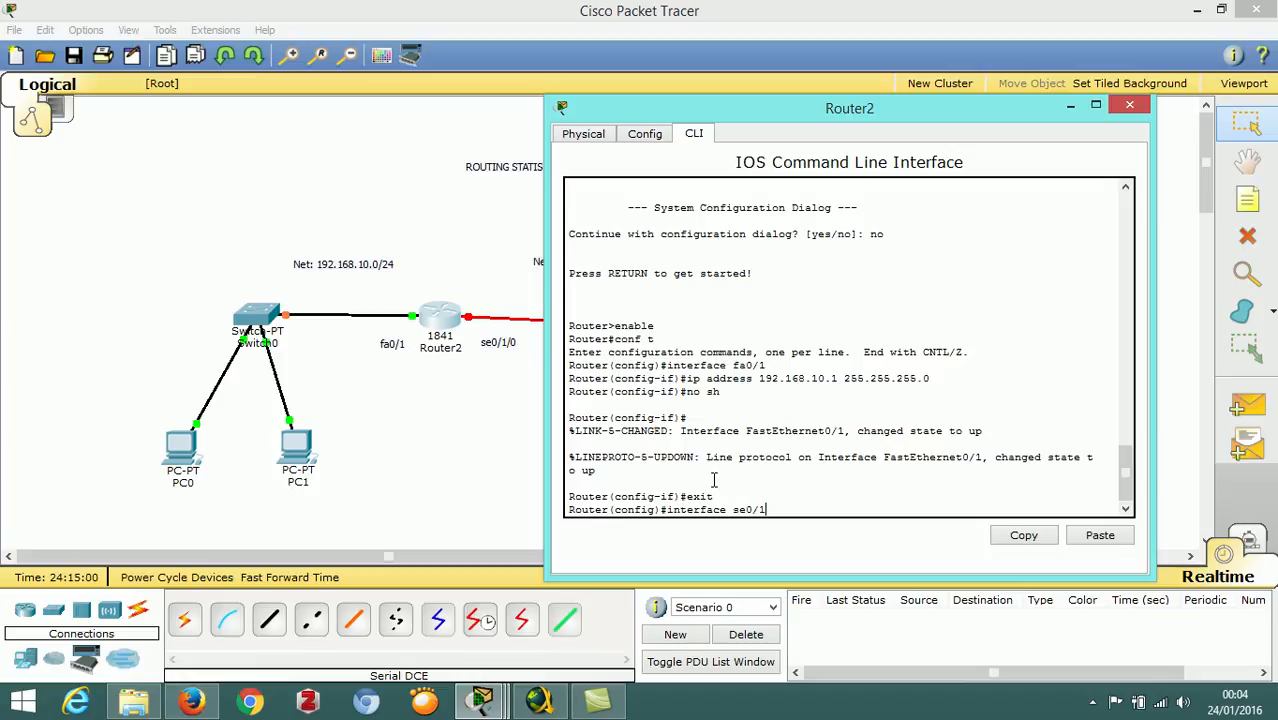
{"action": "type", "text": "0"}
{"action": "key", "text": "Return"}
{"action": "type", "text": "ip address"}
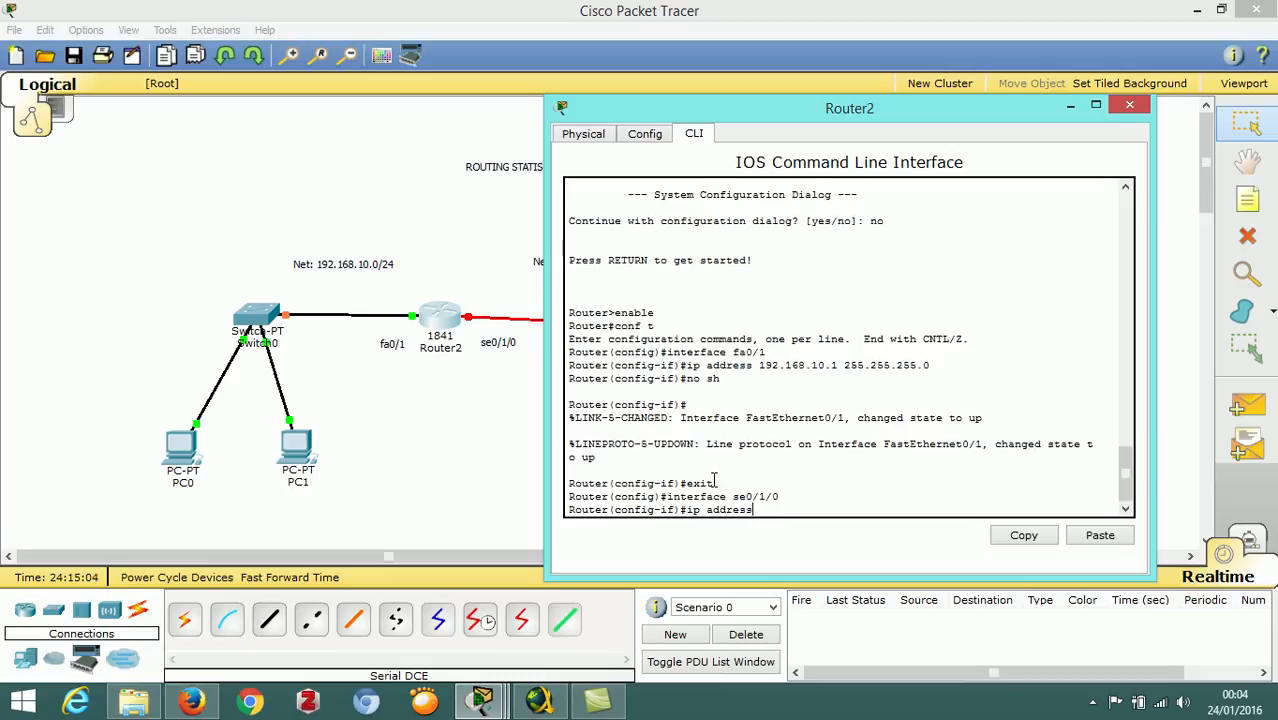
{"action": "type", "text": " 192"}
{"action": "left_click_drag", "start_coordinate": [690, 110], "coordinate": [791, 112]}
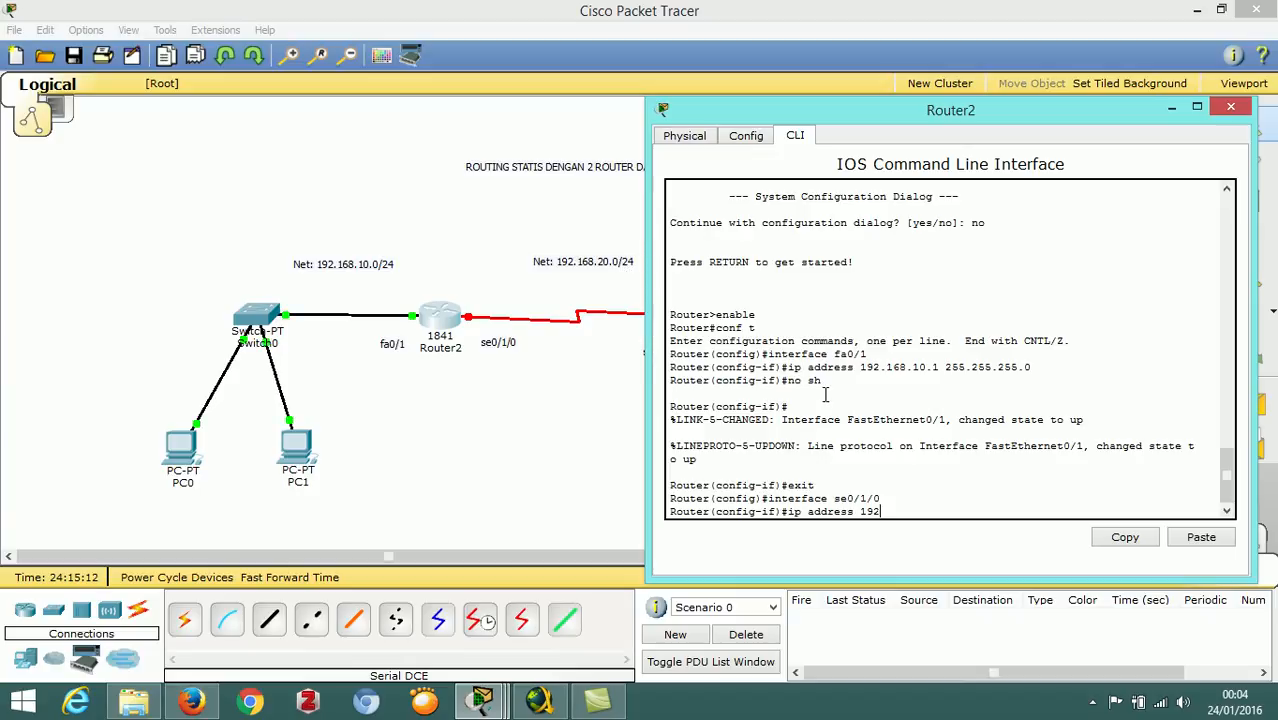
{"action": "type", "text": ".168.20.1 255.255.255.0"}
{"action": "key", "text": "Return"}
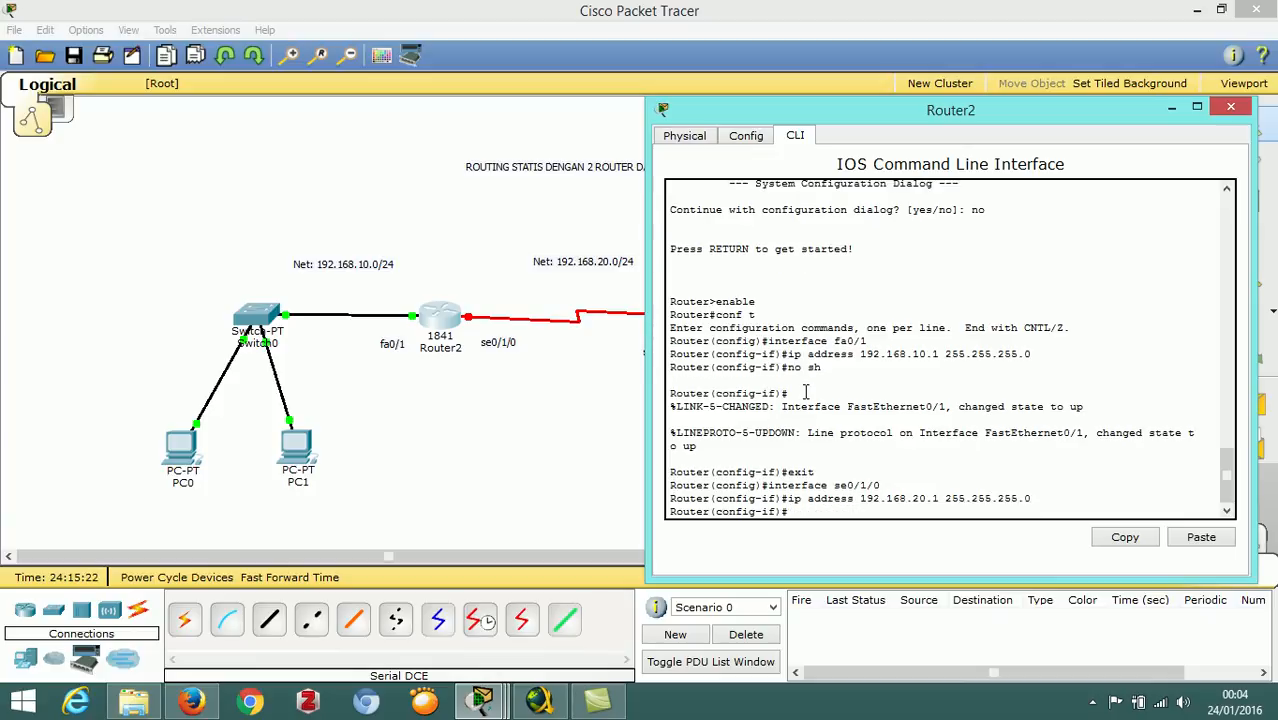
Step: Set the clock rate of Router2's se0/1/0 to 64000, enable the interface, and close the router's window
{"action": "type", "text": "clock rate 64000"}
{"action": "key", "text": "Return"}
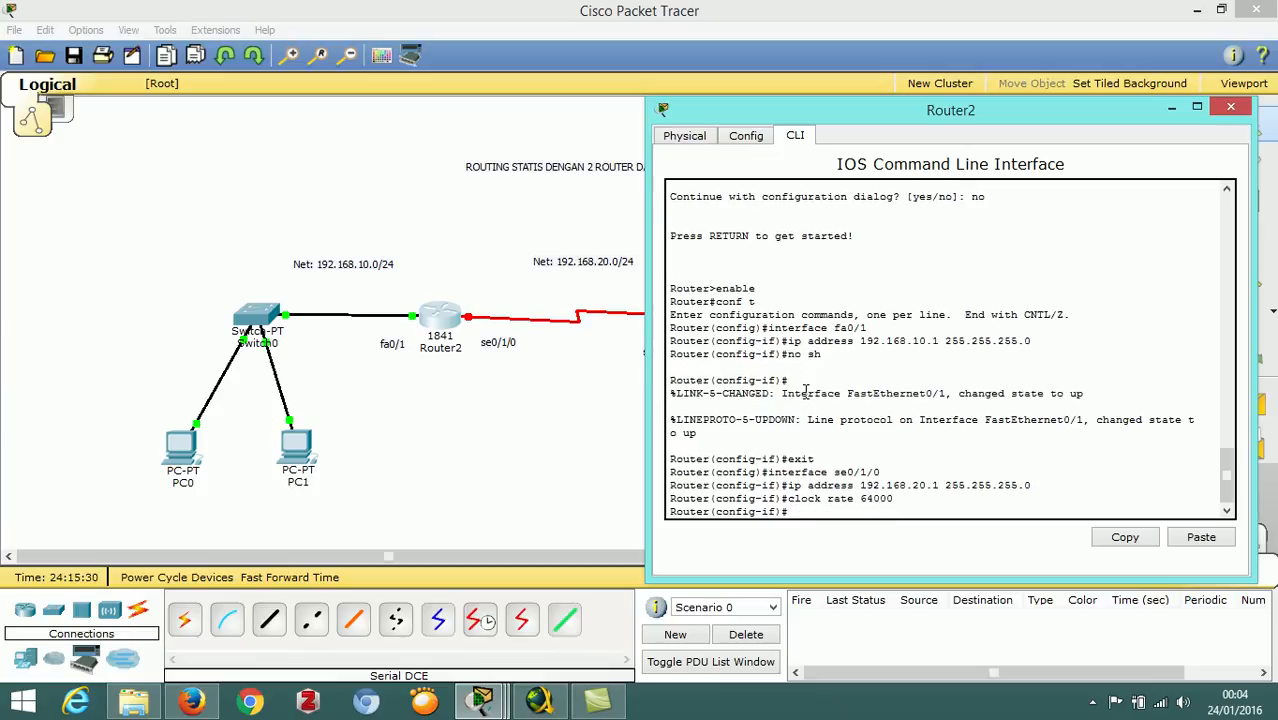
{"action": "type", "text": "no sh"}
{"action": "key", "text": "Return"}
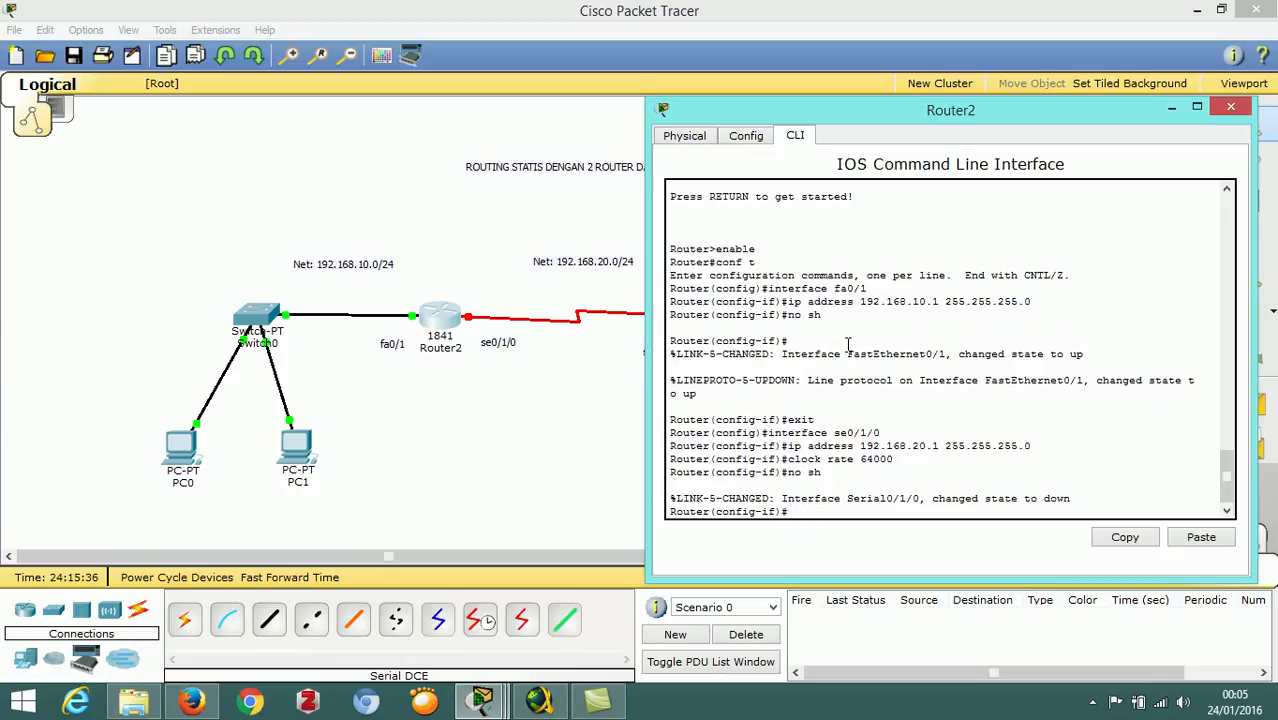
{"action": "mouse_move", "coordinate": [860, 122]}
{"action": "left_mouse_down"}
{"action": "mouse_move", "coordinate": [886, 119]}
{"action": "mouse_move", "coordinate": [881, 162]}
{"action": "mouse_move", "coordinate": [855, 164]}
{"action": "mouse_move", "coordinate": [879, 134]}
{"action": "mouse_move", "coordinate": [861, 120]}
{"action": "left_mouse_up"}
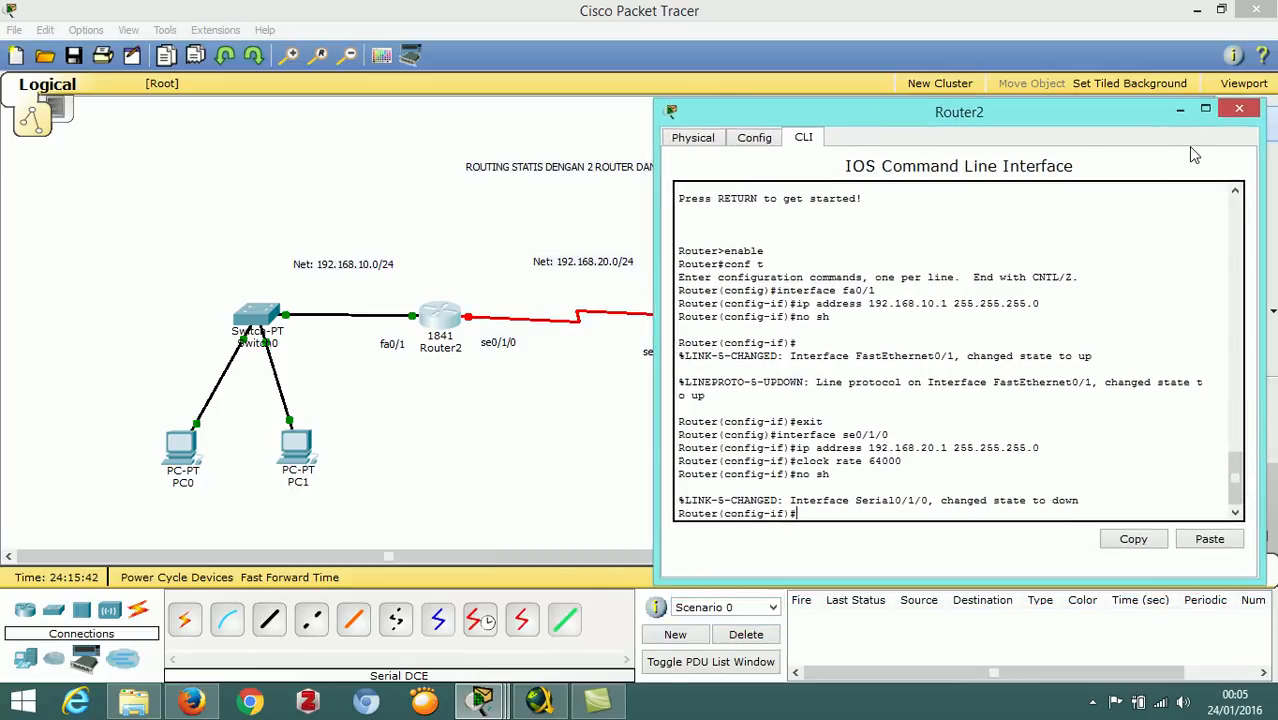
{"action": "left_click", "coordinate": [1240, 110]}
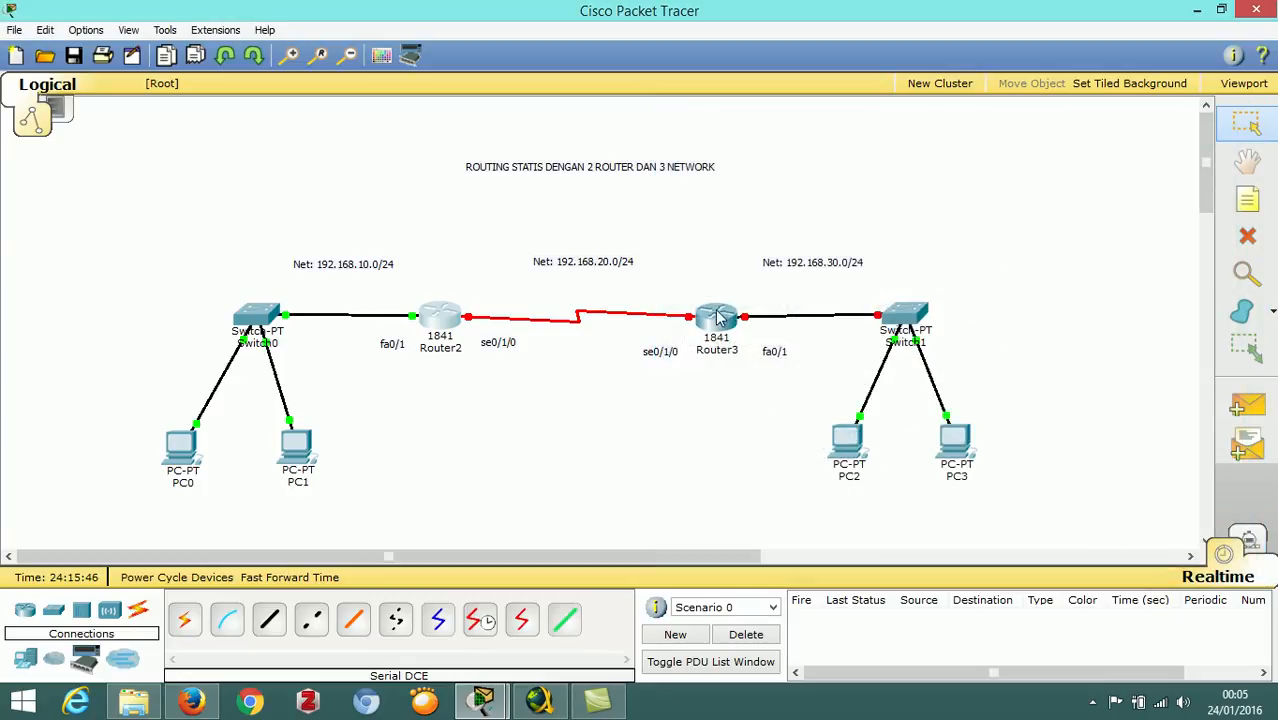
Step: Open Router3's command line, decline the initial configuration dialog with no, and enter global configuration mode
{"action": "left_click", "coordinate": [716, 317]}
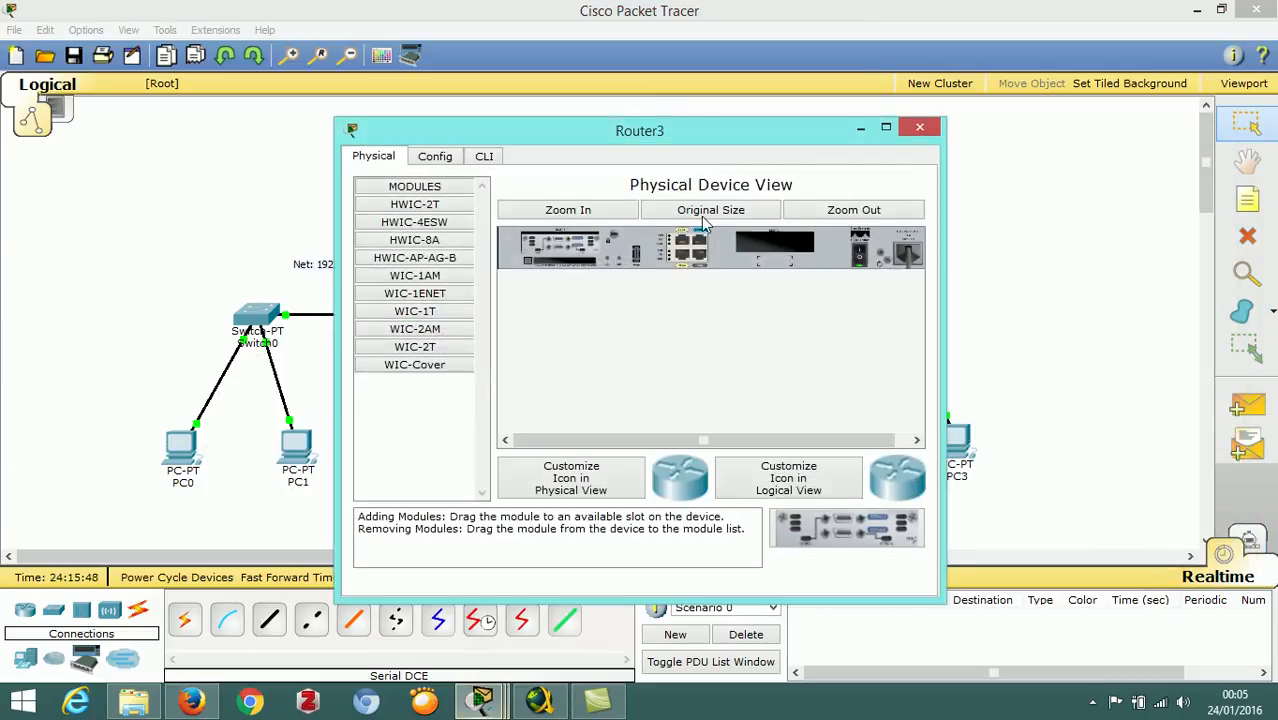
{"action": "left_click_drag", "start_coordinate": [684, 133], "coordinate": [417, 133]}
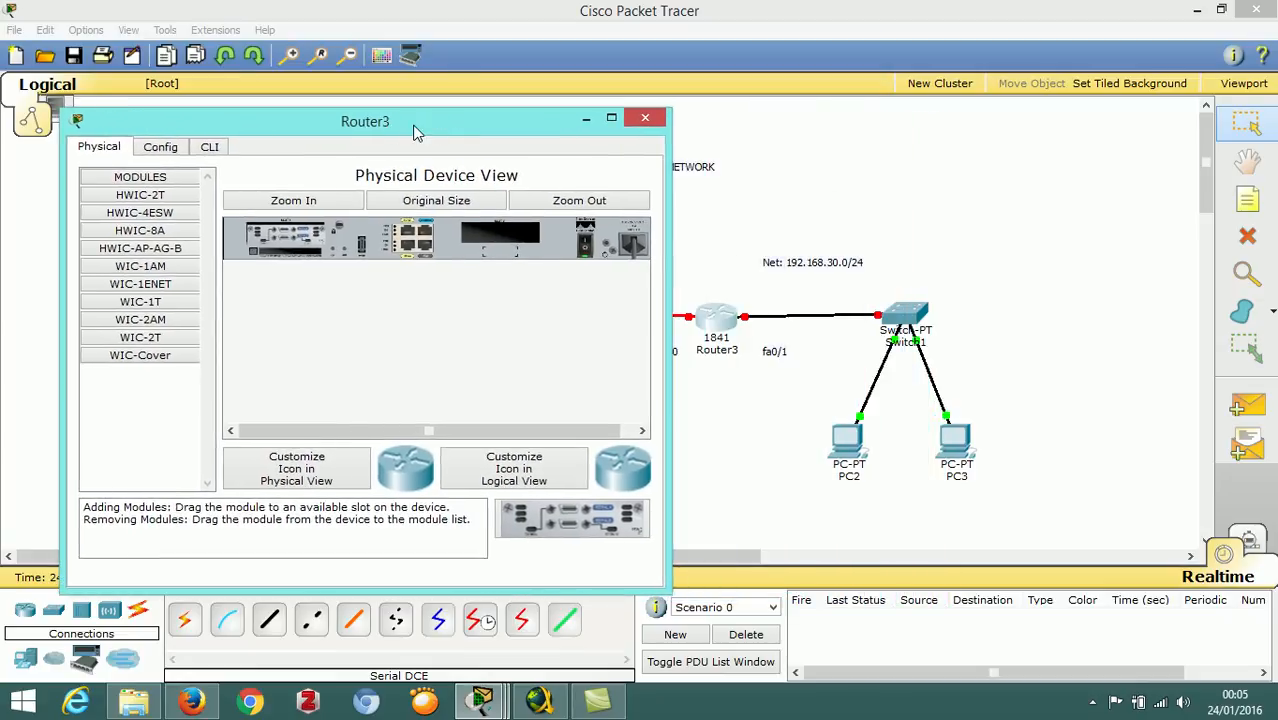
{"action": "left_click", "coordinate": [211, 148]}
{"action": "type", "text": "no"}
{"action": "key", "text": "Return"}
{"action": "key", "text": "Return"}
{"action": "type", "text": "enable"}
{"action": "key", "text": "Return"}
{"action": "type", "text": "conf t"}
{"action": "key", "text": "Return"}
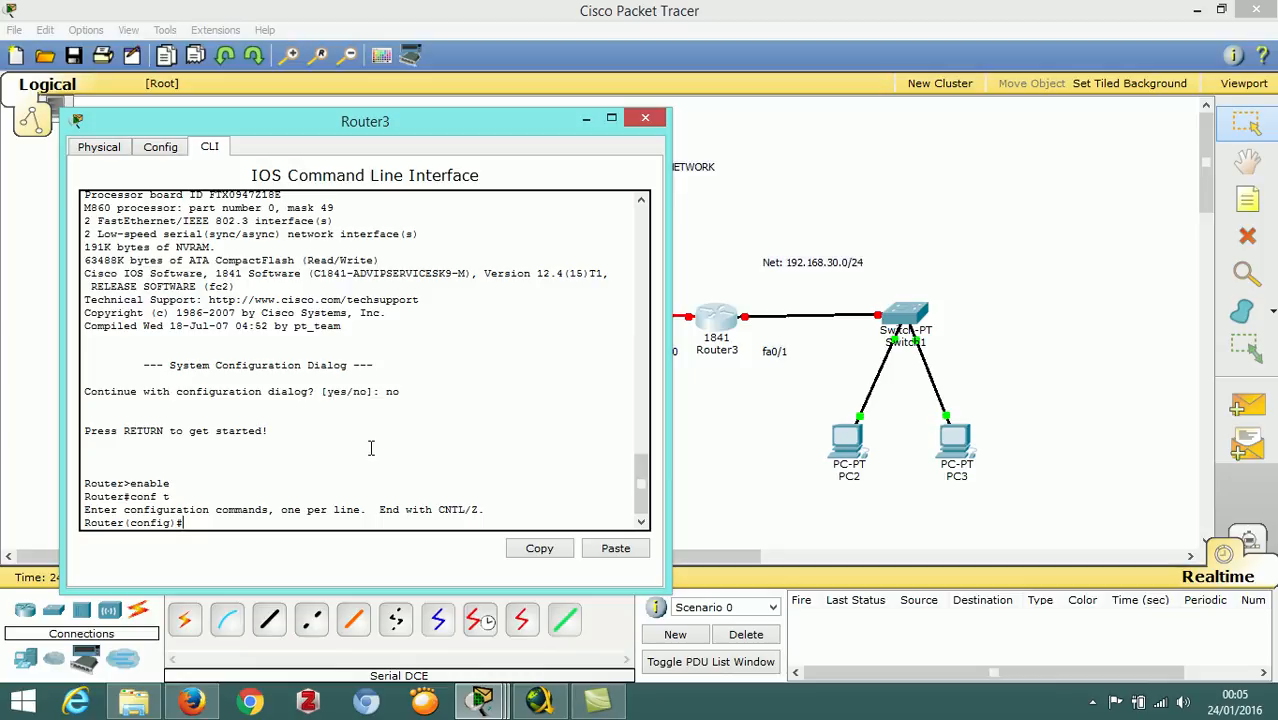
Step: Assign IP address 192.168.20.2 with mask 255.255.255.0 to Router3's se0/1/0 interface
{"action": "type", "text": "interface se"}
{"action": "left_click_drag", "start_coordinate": [491, 126], "coordinate": [457, 128]}
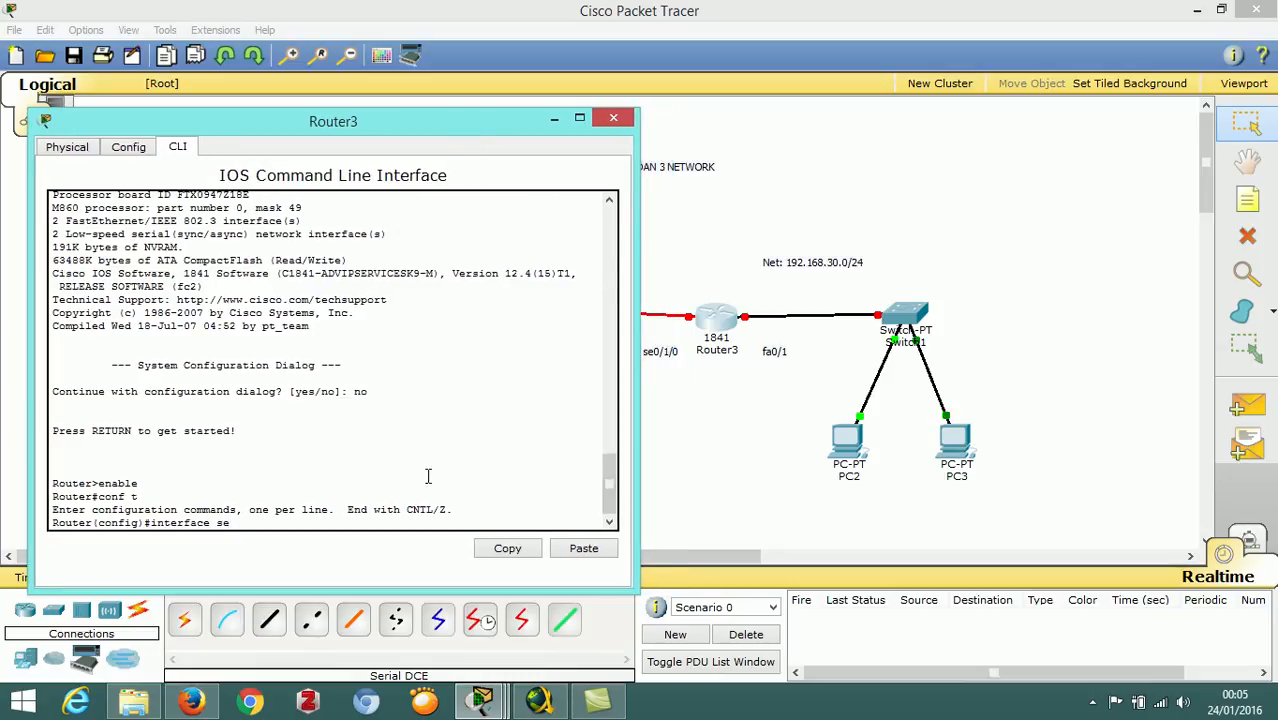
{"action": "type", "text": "/1/0"}
{"action": "key", "text": "Return"}
{"action": "type", "text": "ip a"}
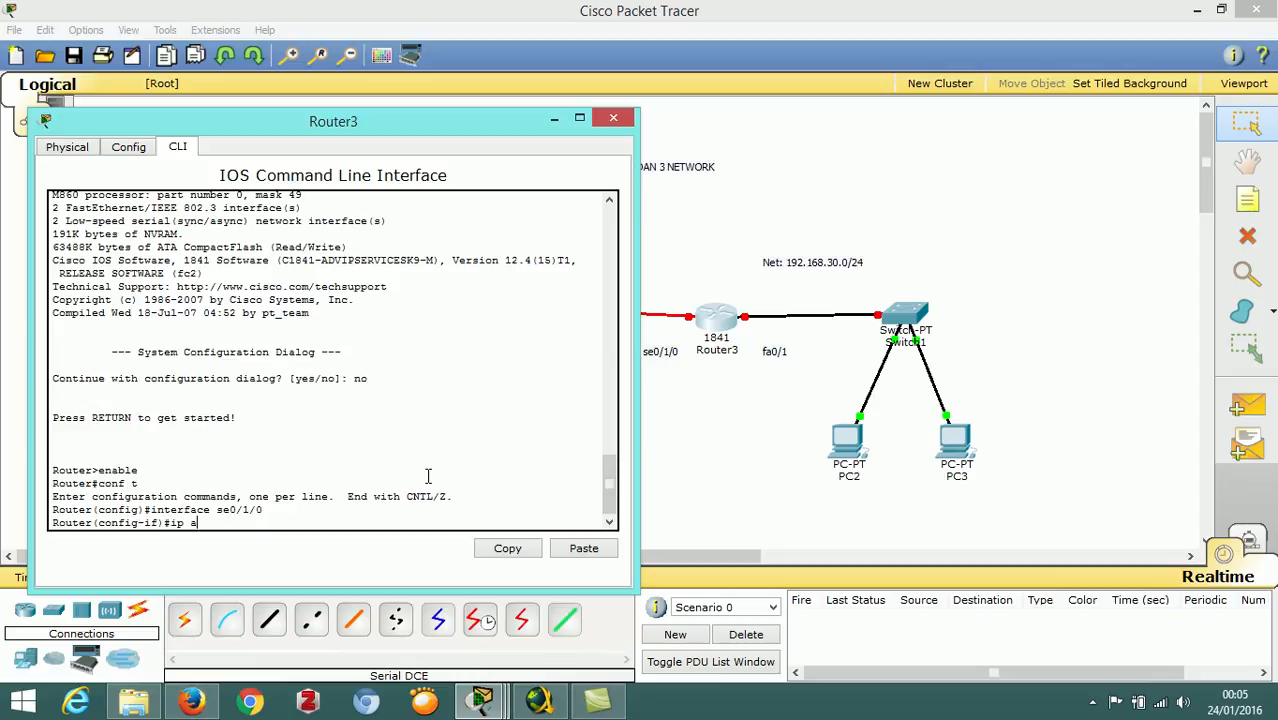
{"action": "type", "text": "ddress 192.168."}
{"action": "left_click_drag", "start_coordinate": [430, 127], "coordinate": [443, 180]}
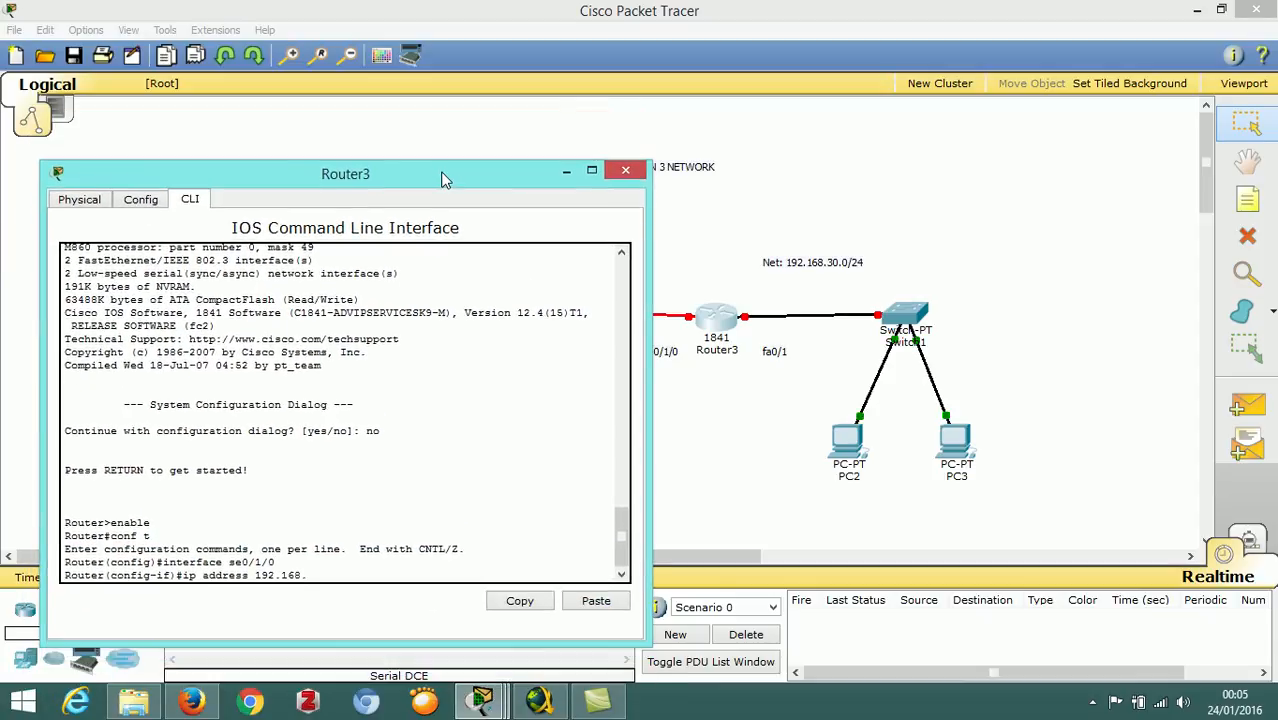
{"action": "type", "text": ".2 255.255.255.0"}
{"action": "key", "text": "Return"}
Step: Enable Router3's se0/1/0 interface with no sh, check the serial link, and return to global configuration mode
{"action": "type", "text": "no sh"}
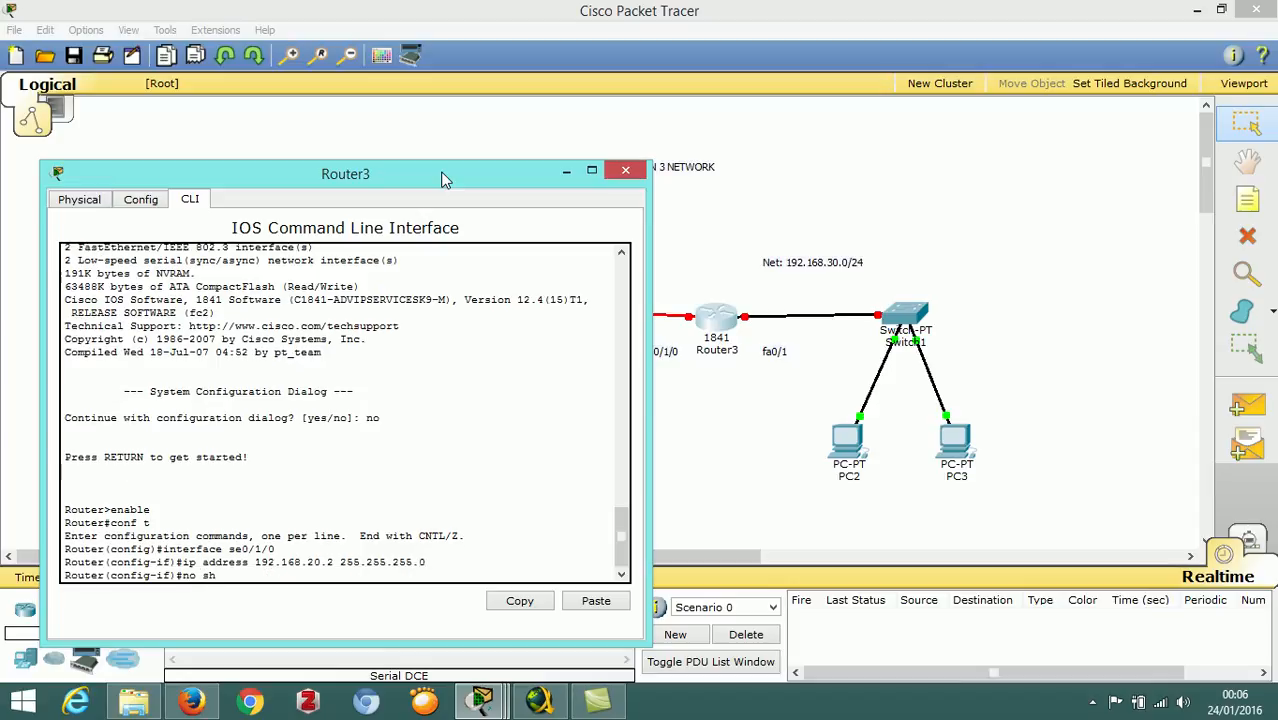
{"action": "key", "text": "Return"}
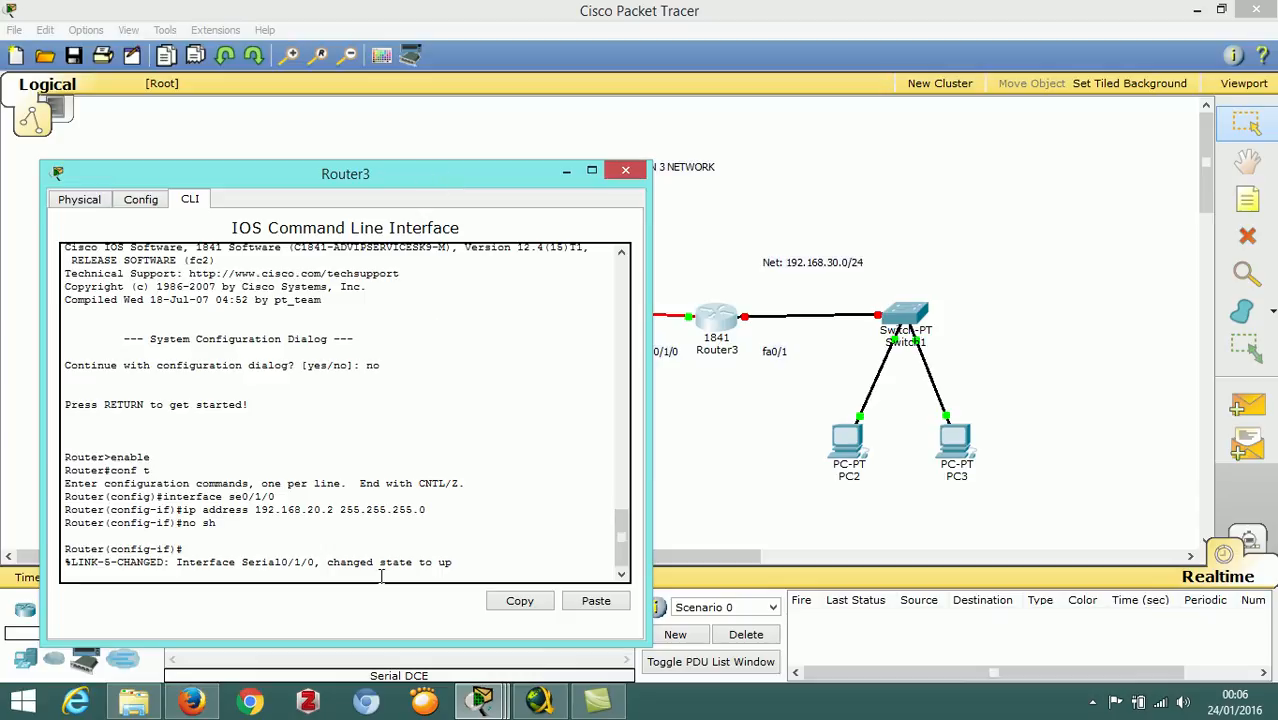
{"action": "left_click_drag", "start_coordinate": [458, 175], "coordinate": [599, 409]}
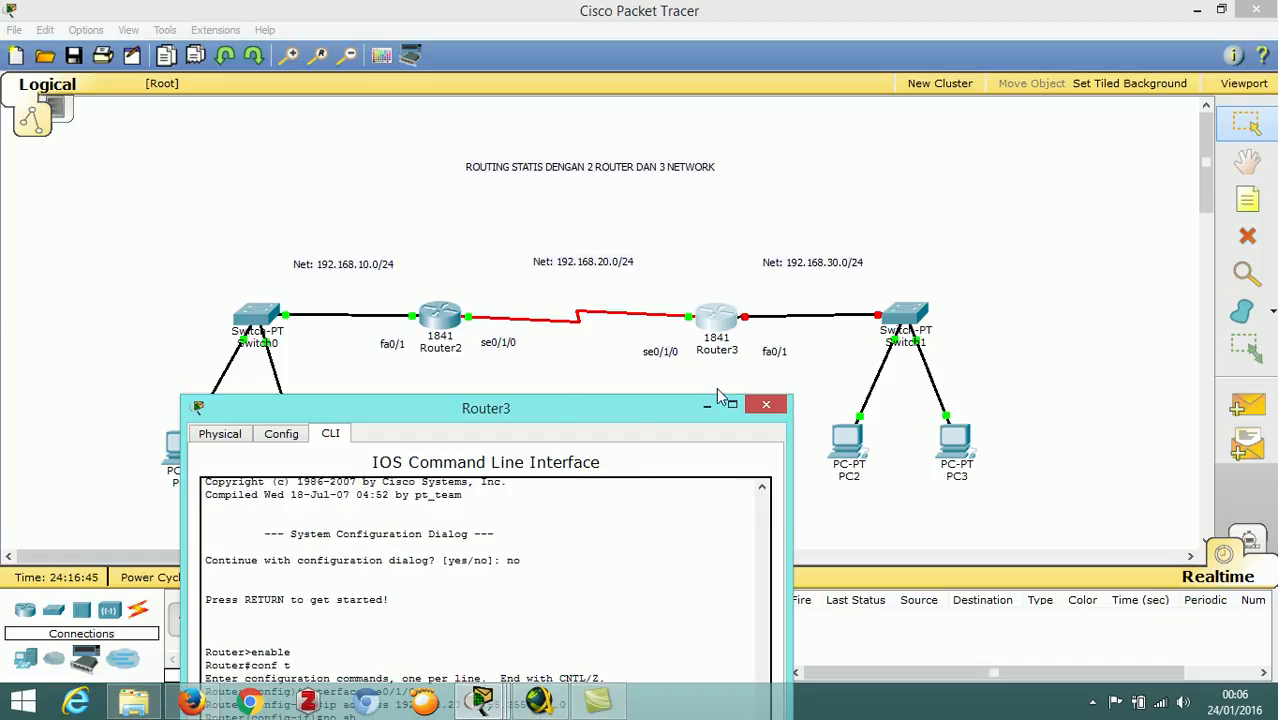
{"action": "left_click_drag", "start_coordinate": [664, 406], "coordinate": [560, 175]}
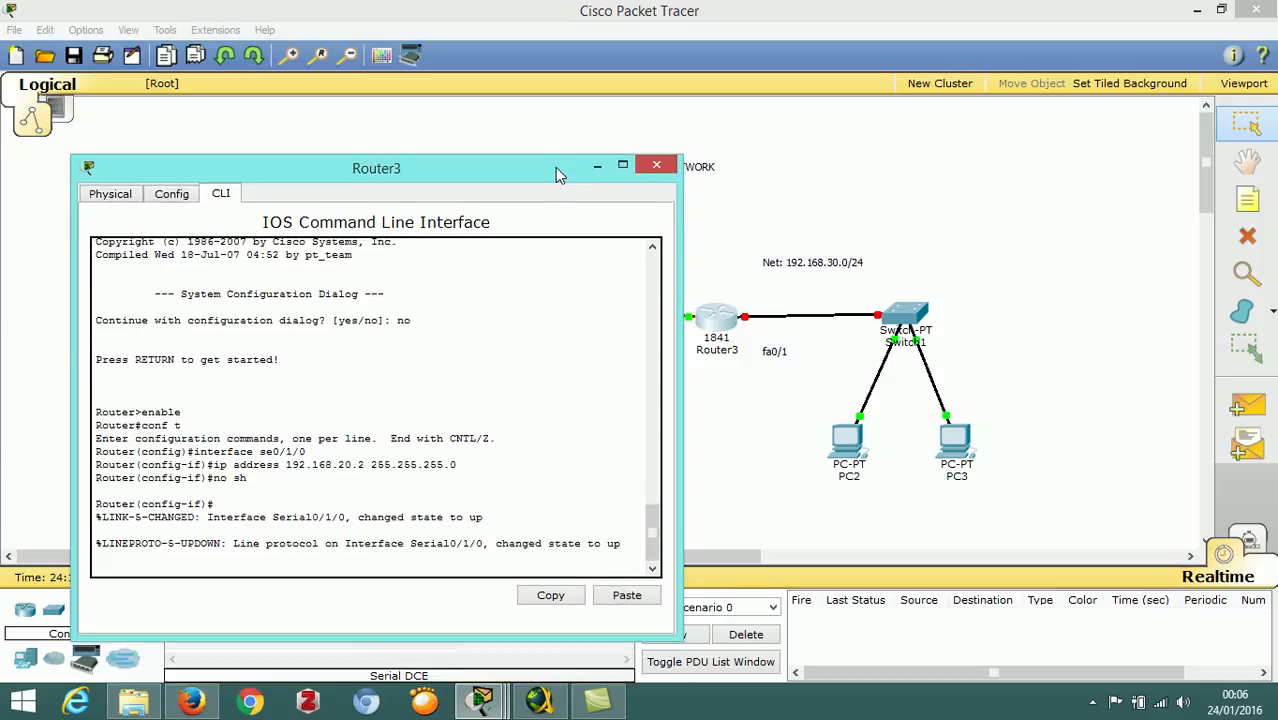
{"action": "key", "text": "Return"}
{"action": "type", "text": "exit"}
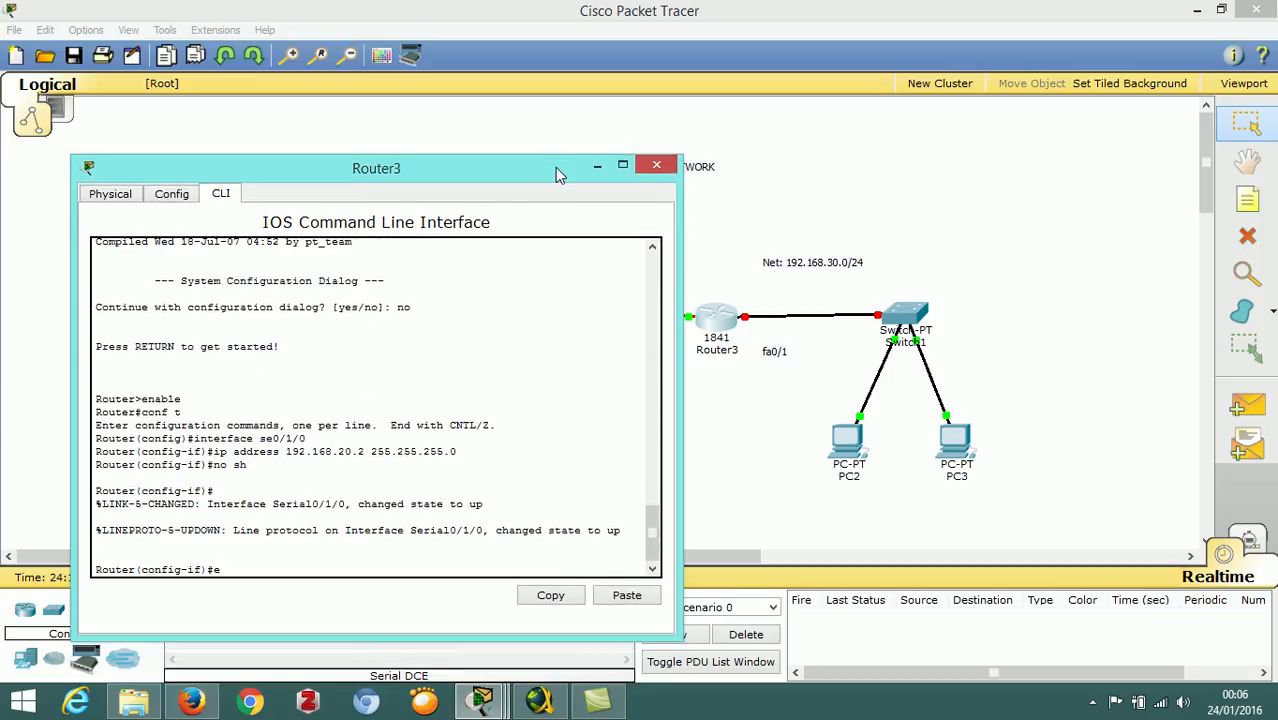
{"action": "key", "text": "Return"}
Step: Assign 192.168.30.1 with mask 255.255.255.0 to Router3's fa0/1, enable the interface, and close the router's window
{"action": "type", "text": "conf"}
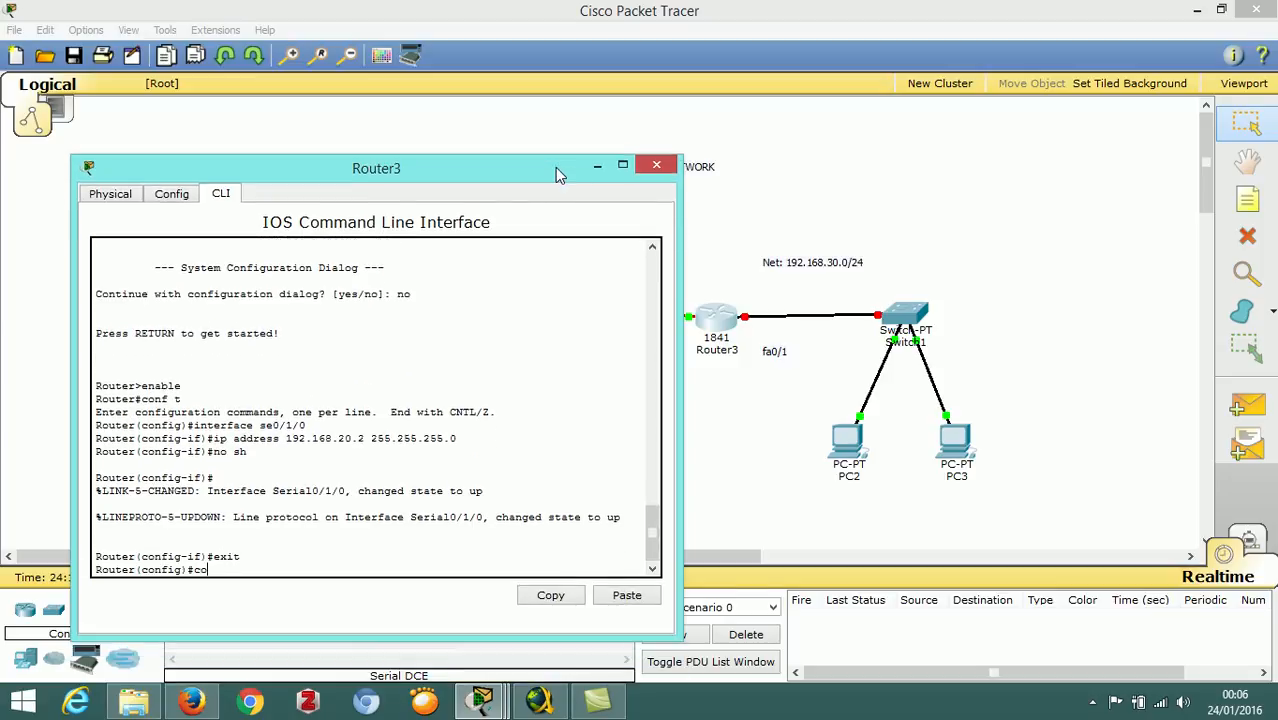
{"action": "type", "text": "ig)#interface fa0/1"}
{"action": "key", "text": "Return"}
{"action": "type", "text": "ip add"}
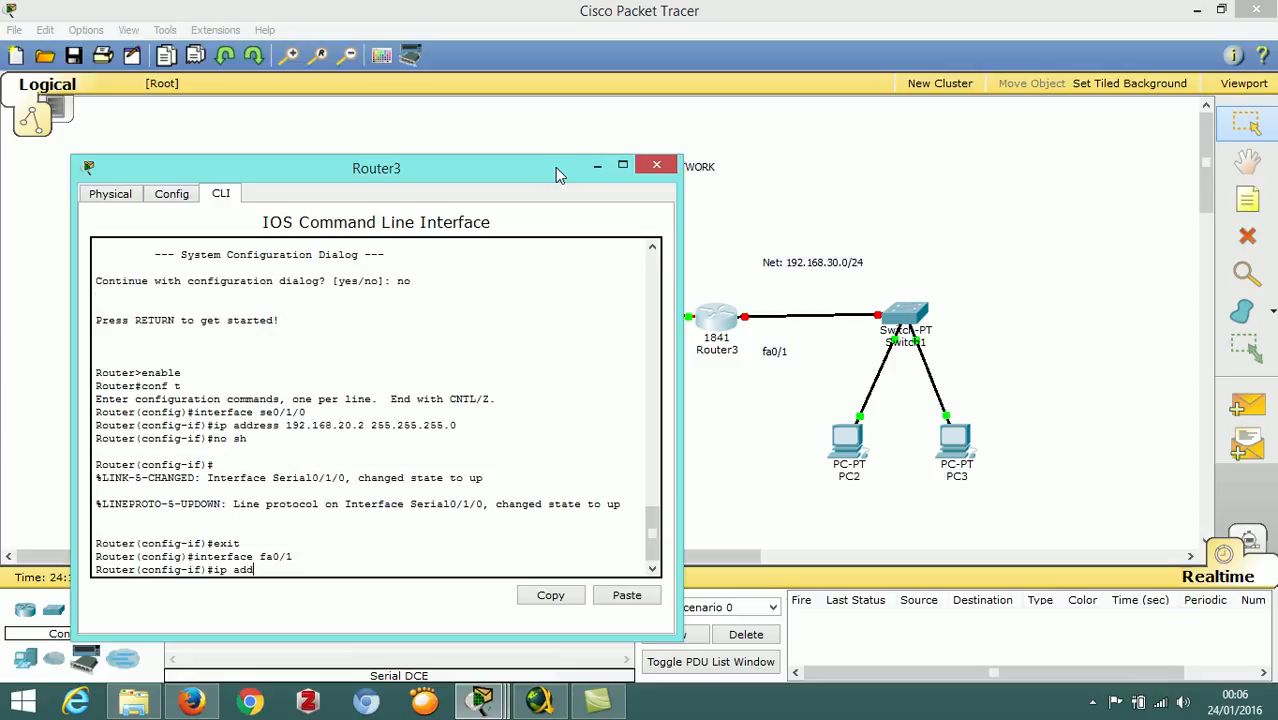
{"action": "type", "text": "ress 192.168.30.1 255"}
{"action": "type", "text": ".255.2"}
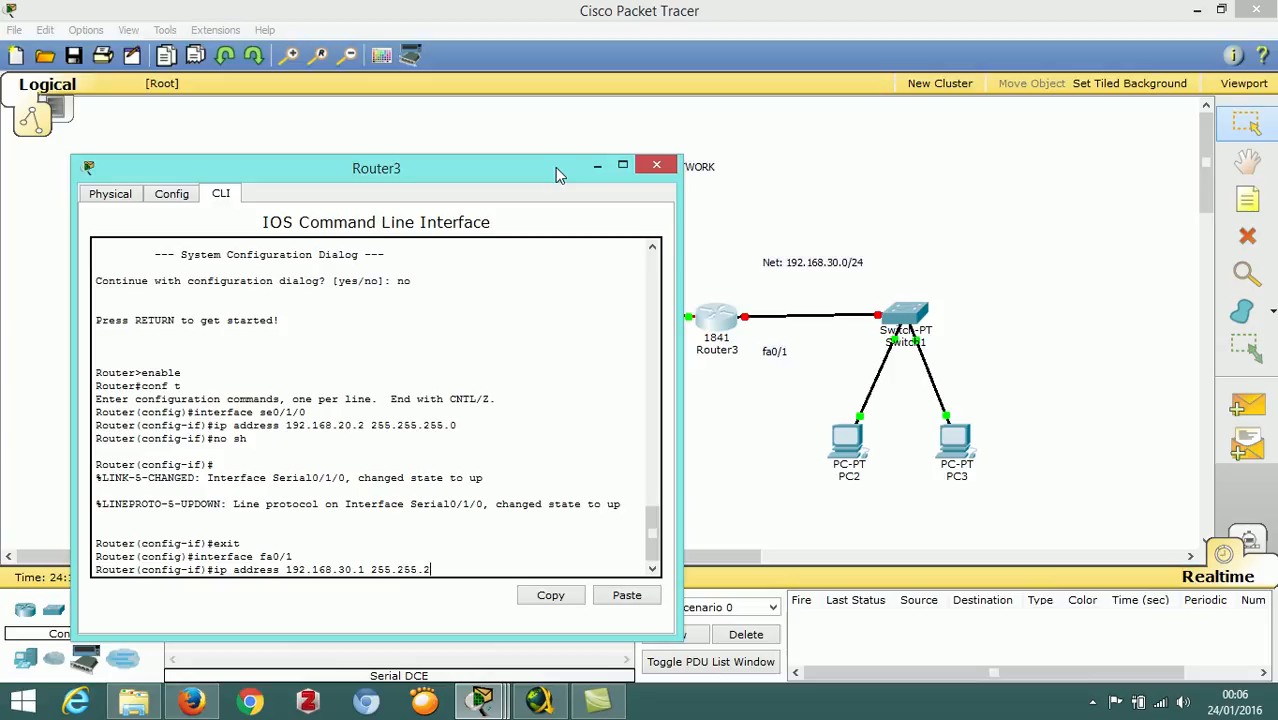
{"action": "type", "text": "0"}
{"action": "key", "text": "Return"}
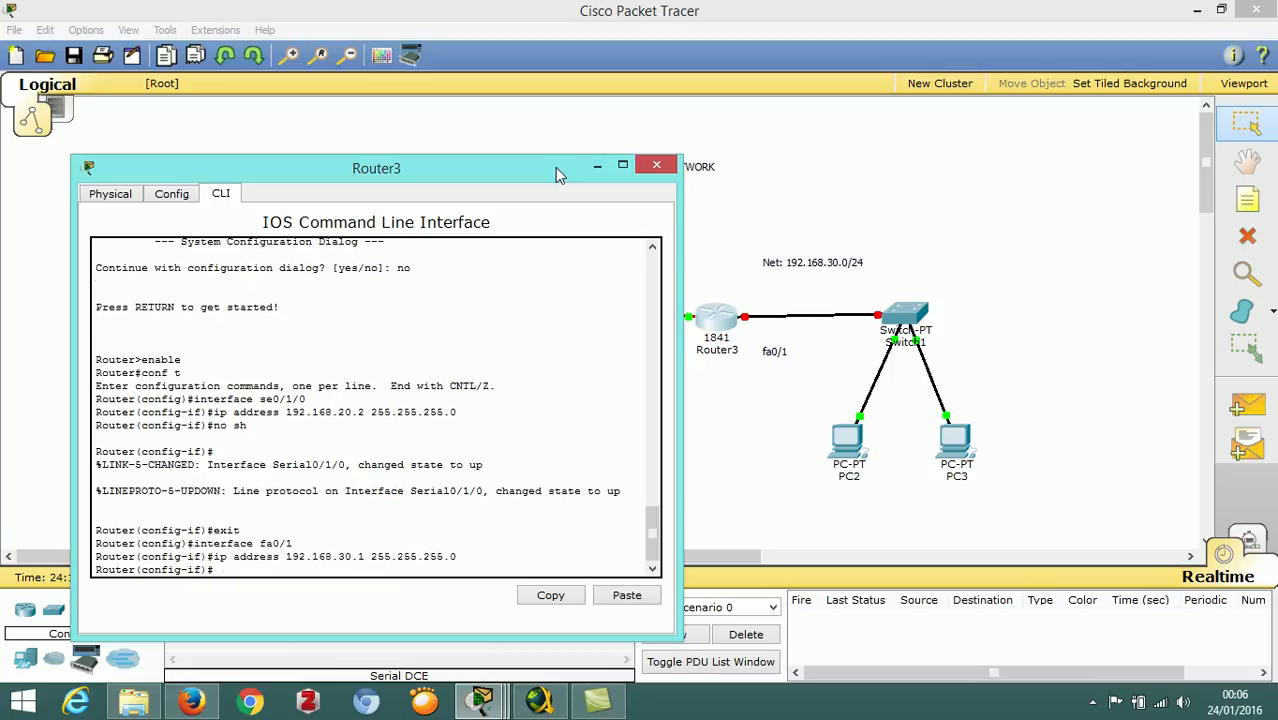
{"action": "type", "text": "no sh"}
{"action": "key", "text": "Return"}
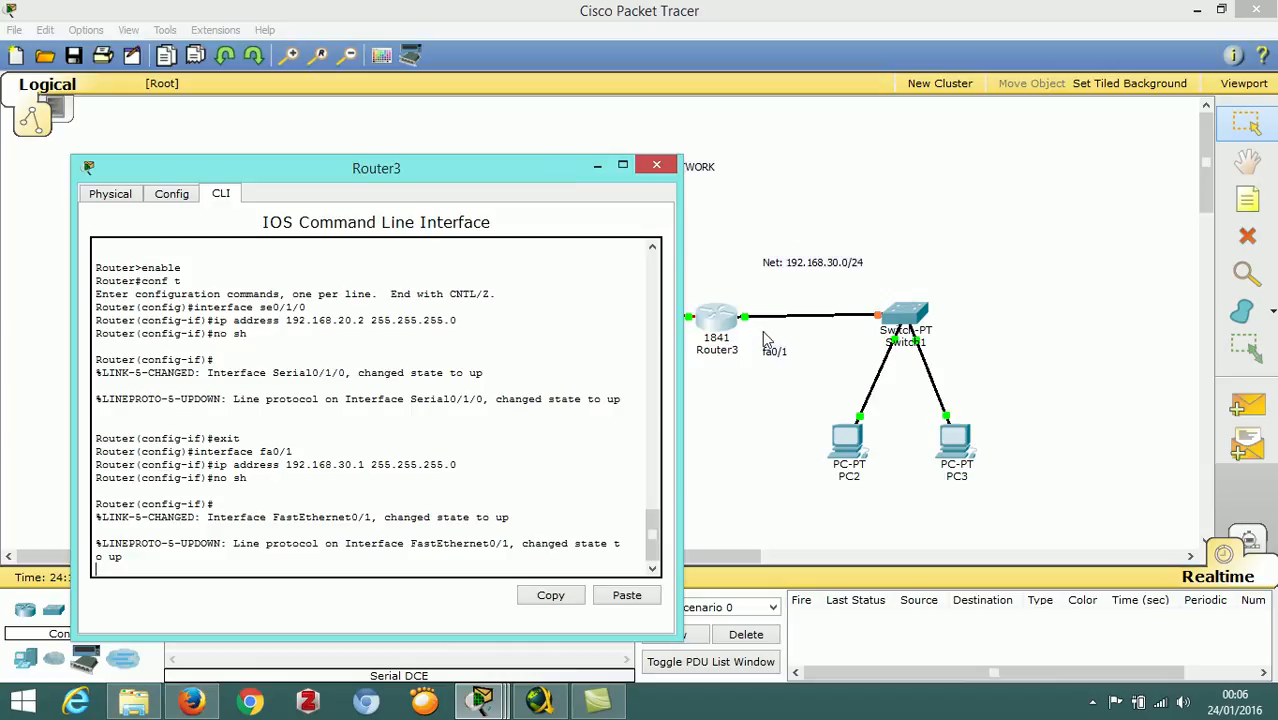
{"action": "left_click", "coordinate": [655, 166]}
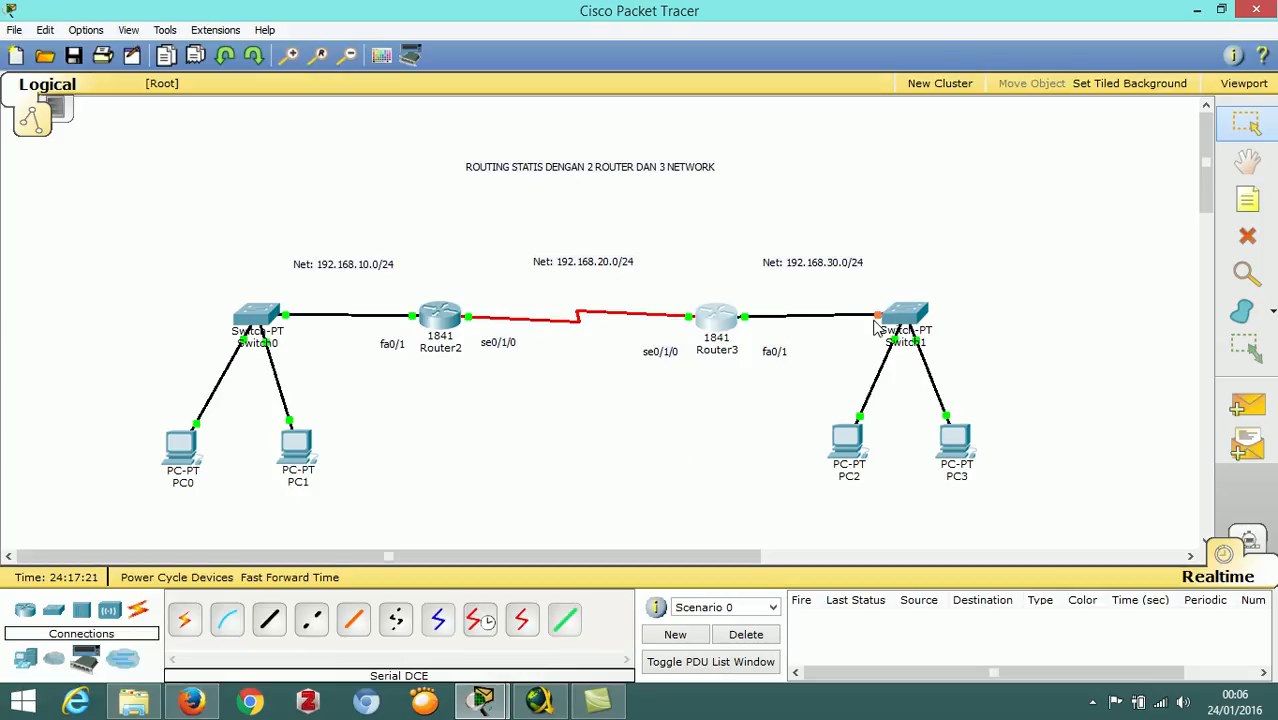
Step: Give PC0 the static IP address 192.168.10.2, mask 255.255.255.0 and default gateway 192.168.10.1, and close its window
{"action": "mouse_move", "coordinate": [876, 330]}
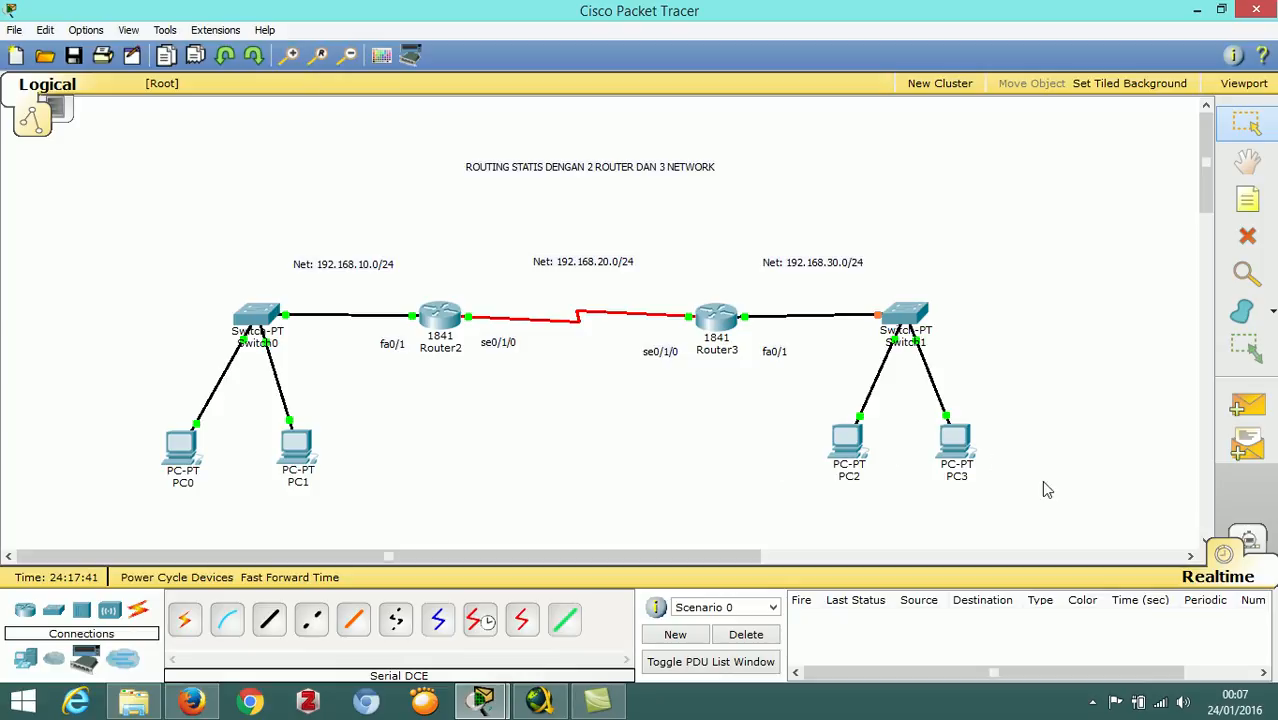
{"action": "left_click", "coordinate": [182, 455]}
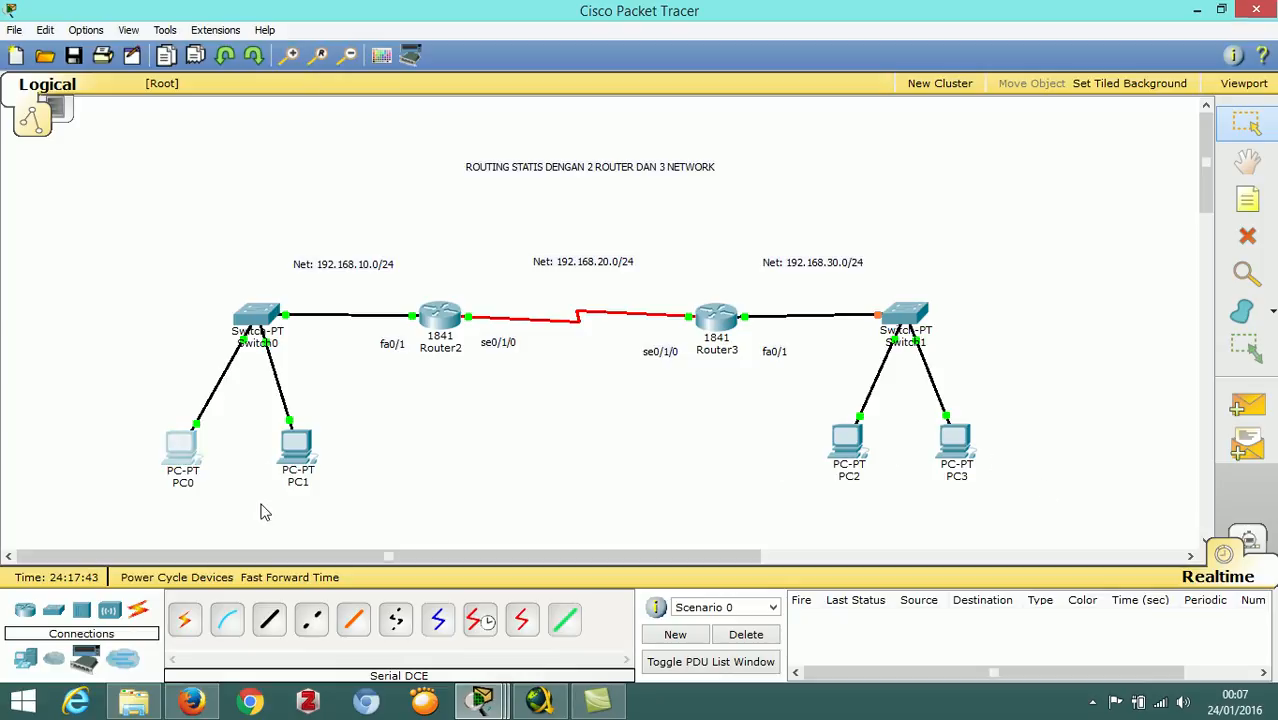
{"action": "left_click_drag", "start_coordinate": [468, 140], "coordinate": [587, 145]}
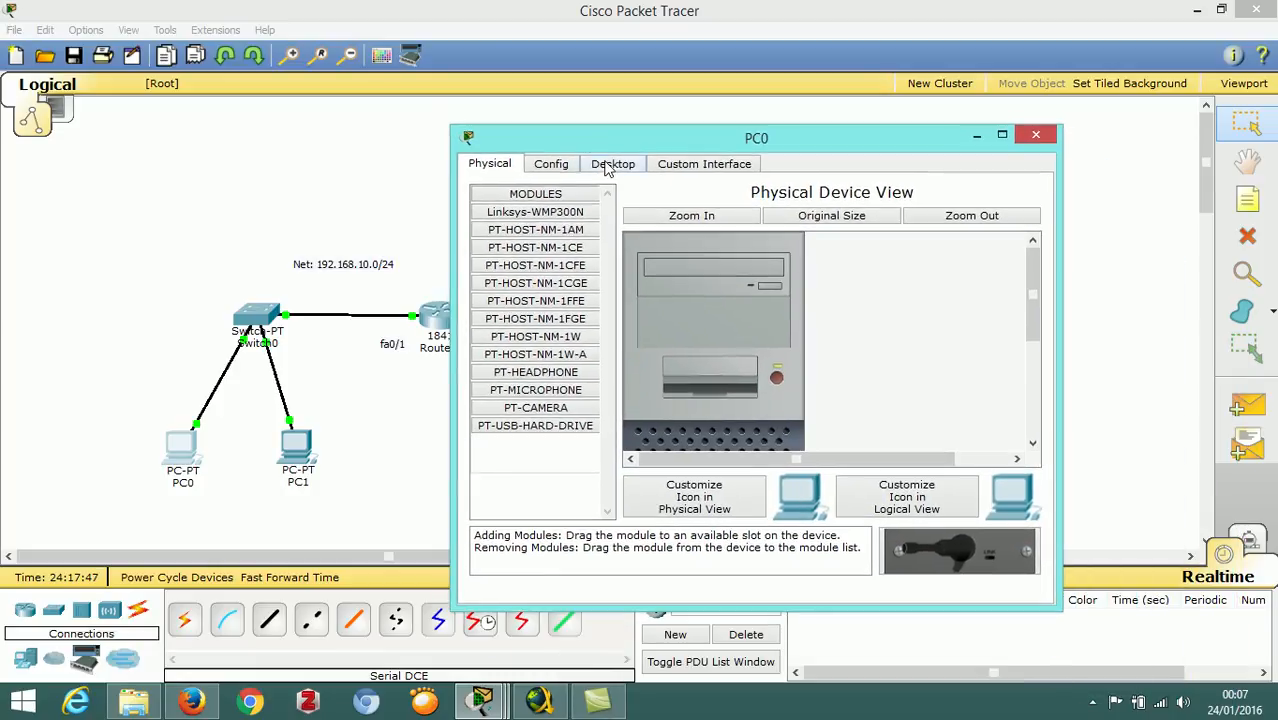
{"action": "left_click", "coordinate": [611, 165]}
{"action": "left_click", "coordinate": [532, 260]}
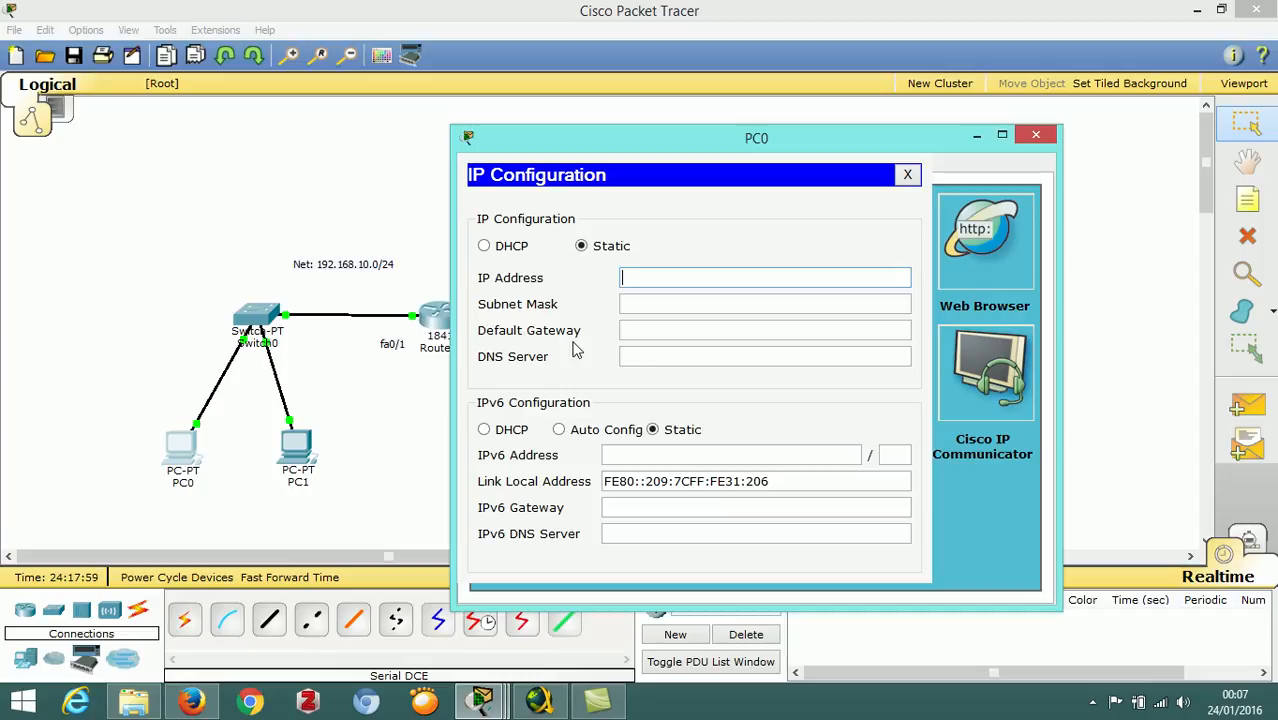
{"action": "type", "text": "192.168.10.2"}
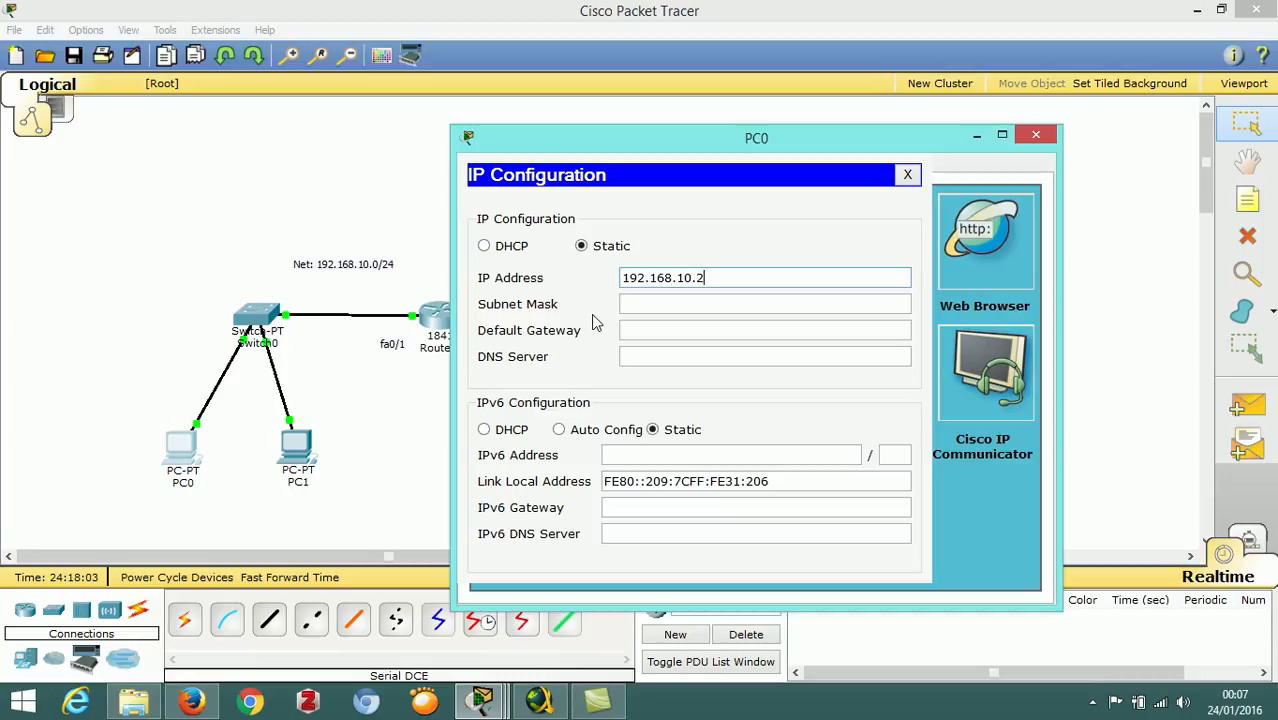
{"action": "key", "text": "Tab"}
{"action": "key", "text": "Tab"}
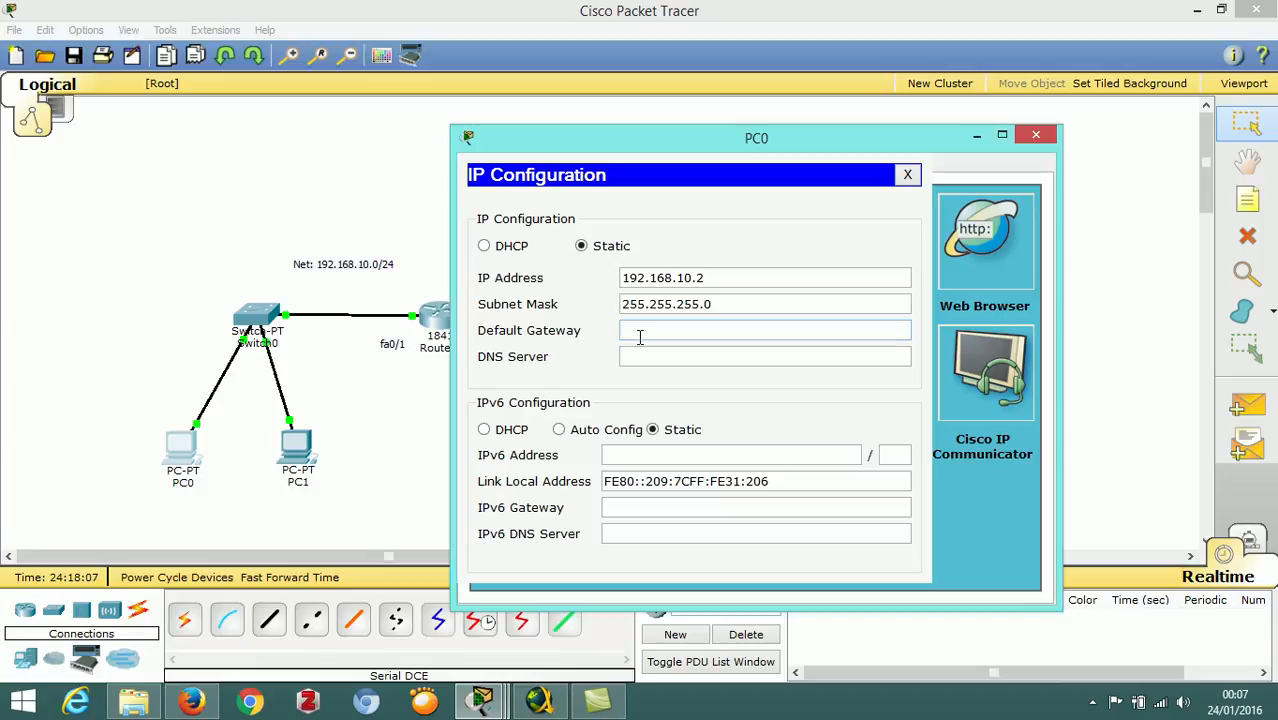
{"action": "type", "text": "192.168.10.1"}
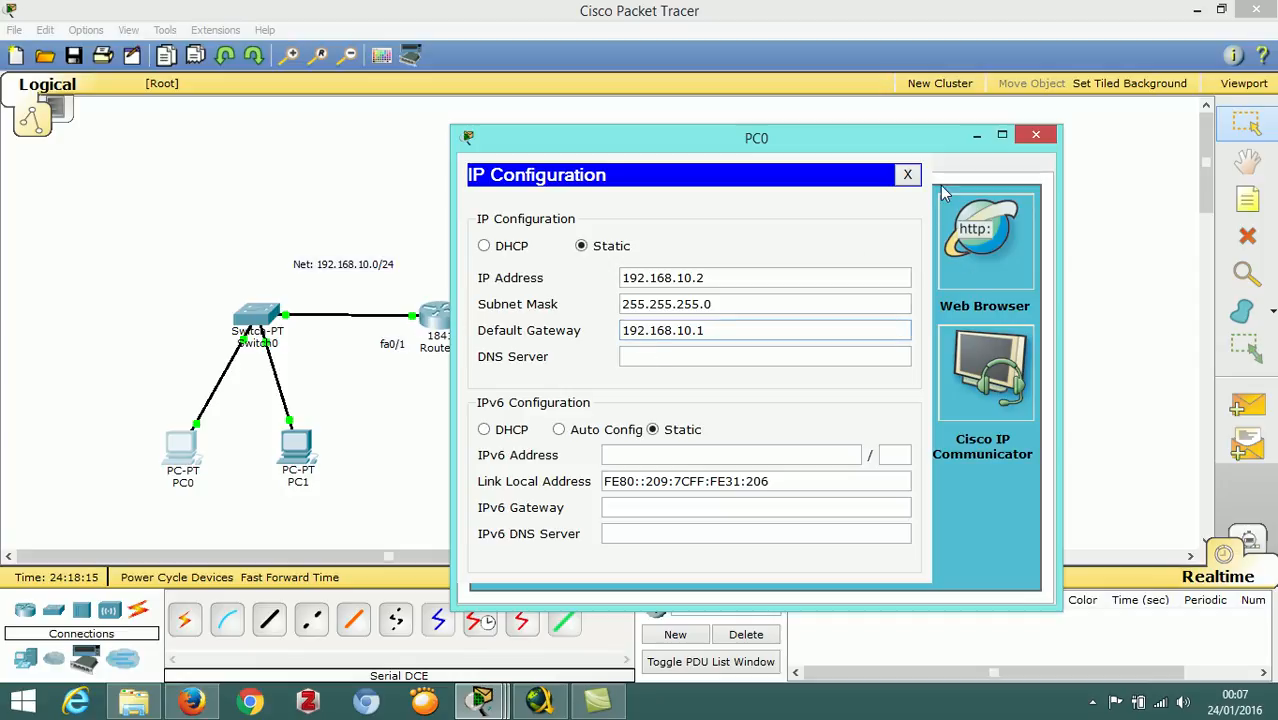
{"action": "left_click", "coordinate": [908, 176]}
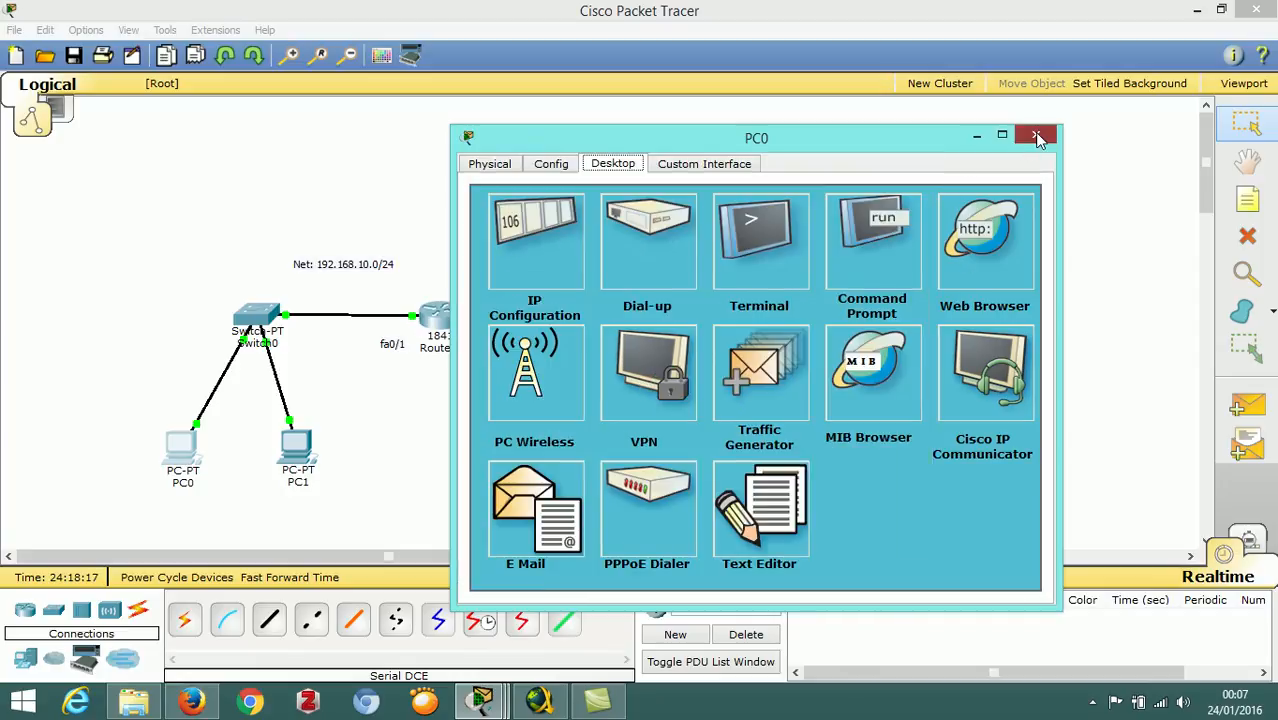
{"action": "left_click", "coordinate": [1036, 136]}
Step: Give PC1 the static IP address 192.168.10.3, mask 255.255.255.0 and default gateway 192.168.10.1, and close its window
{"action": "left_click", "coordinate": [298, 450]}
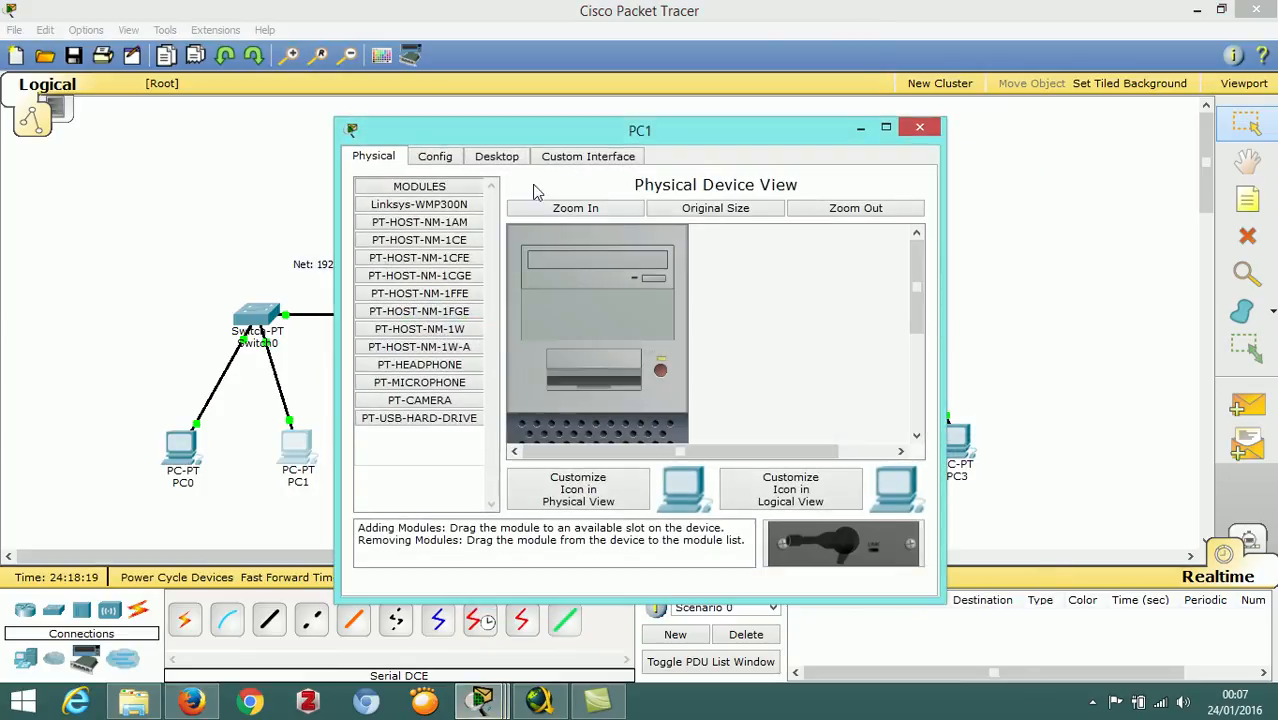
{"action": "left_click_drag", "start_coordinate": [540, 134], "coordinate": [768, 122]}
{"action": "left_click", "coordinate": [733, 145]}
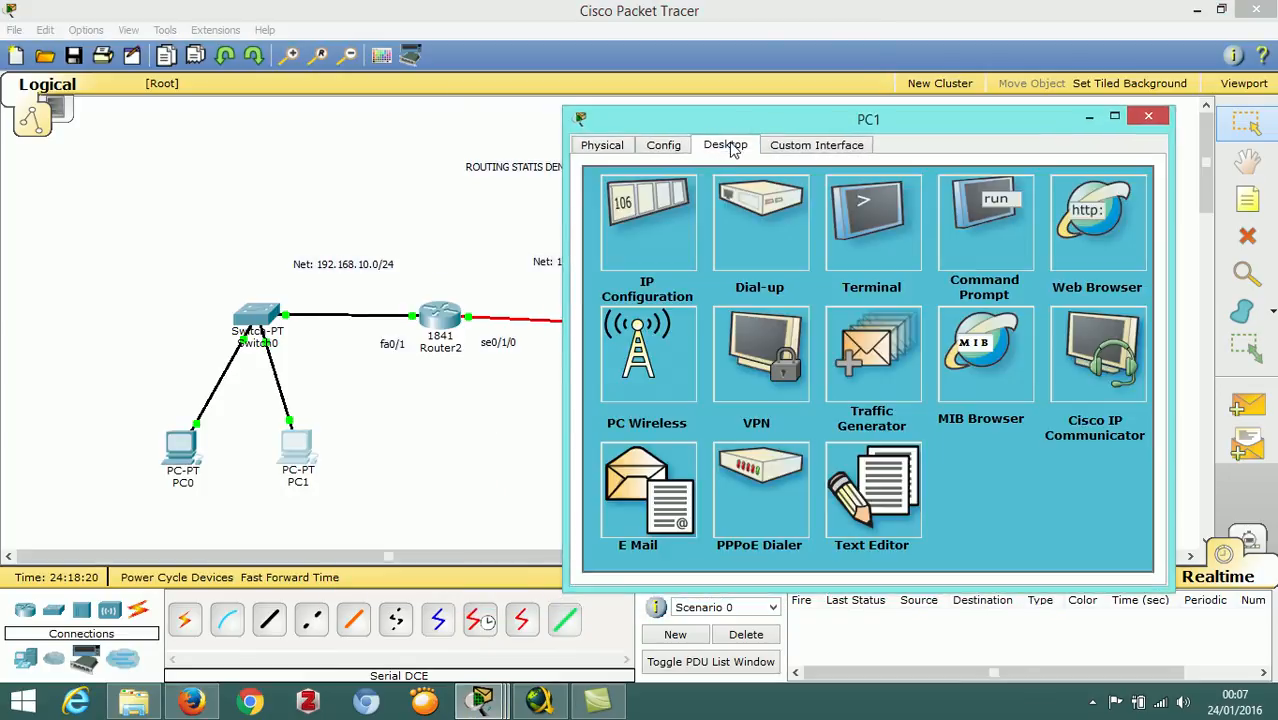
{"action": "left_click", "coordinate": [643, 203]}
{"action": "left_click", "coordinate": [762, 259]}
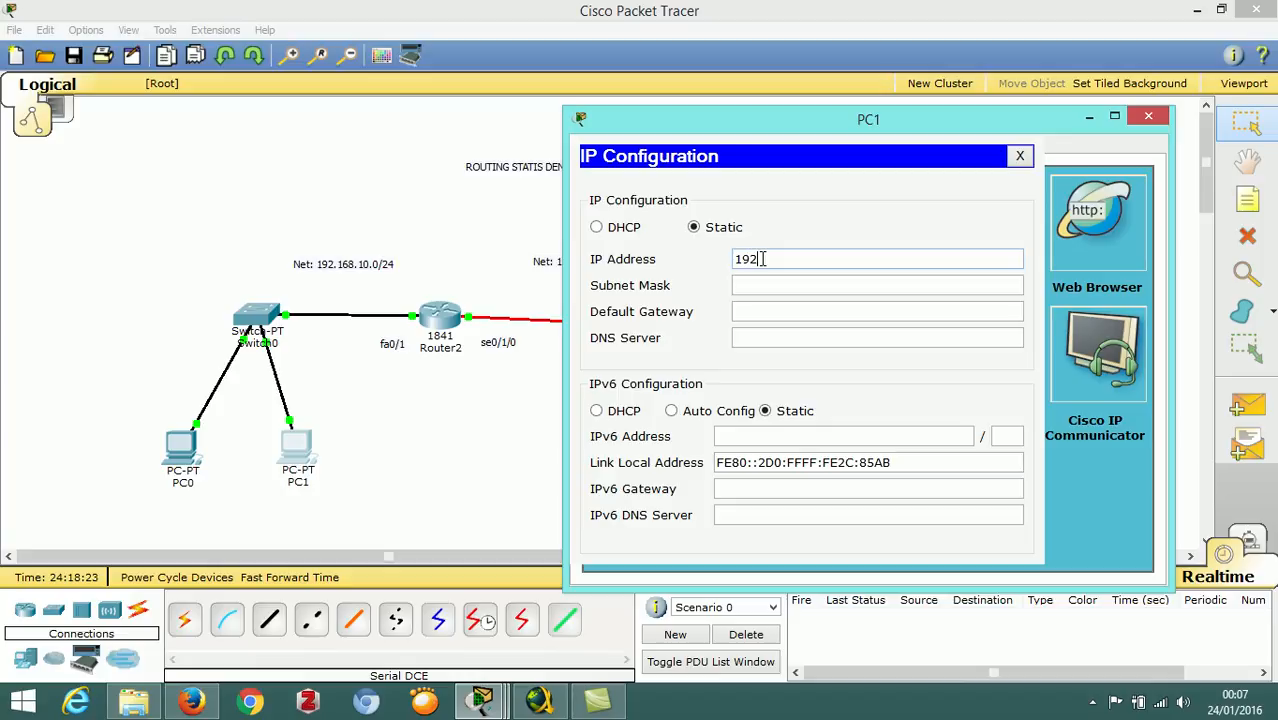
{"action": "type", "text": "192.168.10.3"}
{"action": "key", "text": "Tab"}
{"action": "key", "text": "Tab"}
{"action": "type", "text": "192.168.10"}
{"action": "type", "text": "1"}
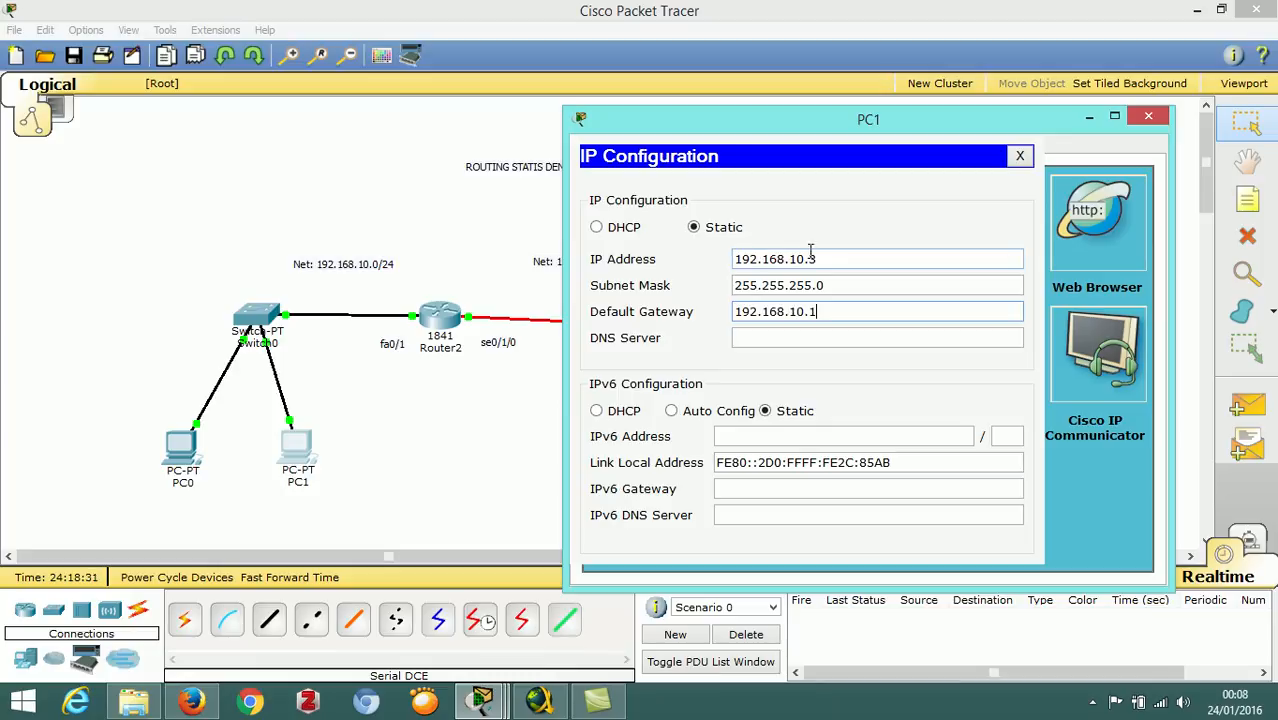
{"action": "left_click", "coordinate": [1019, 155]}
{"action": "left_click", "coordinate": [1146, 117]}
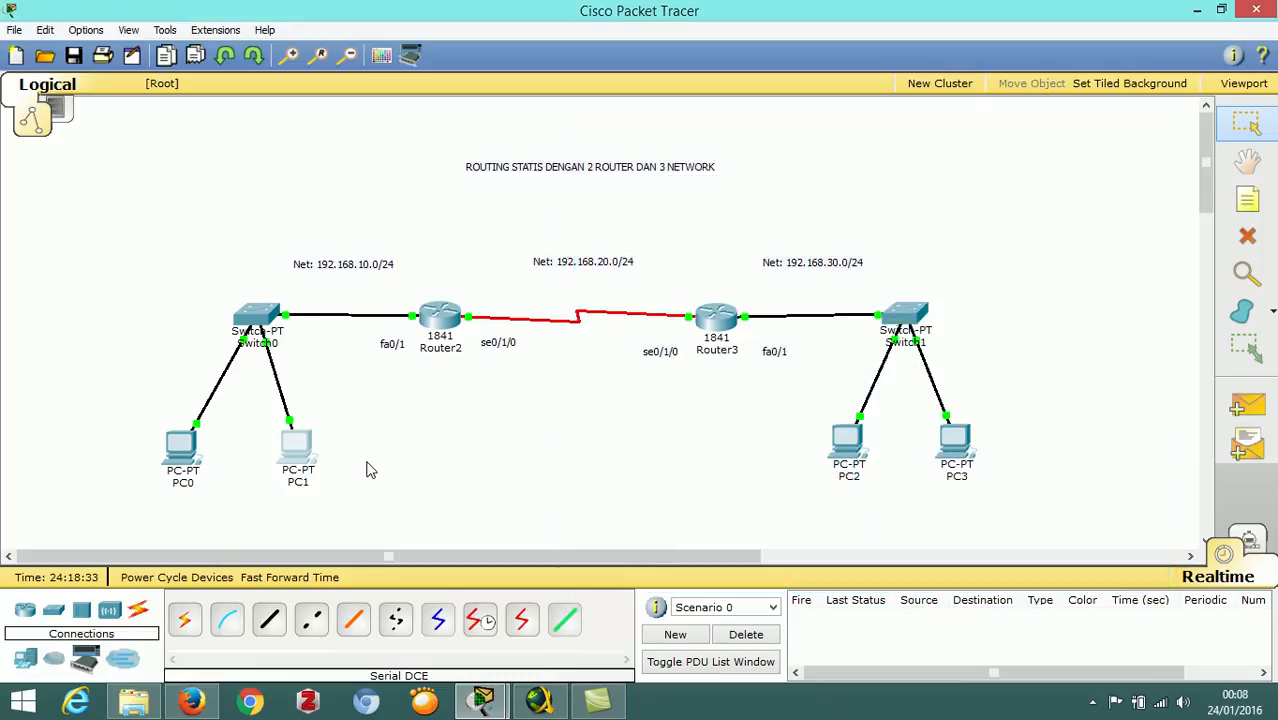
Step: Give PC2 the static IP address 192.168.30.2, mask 255.255.255.0 and default gateway 192.168.30.1, and close its window
{"action": "left_click", "coordinate": [846, 446]}
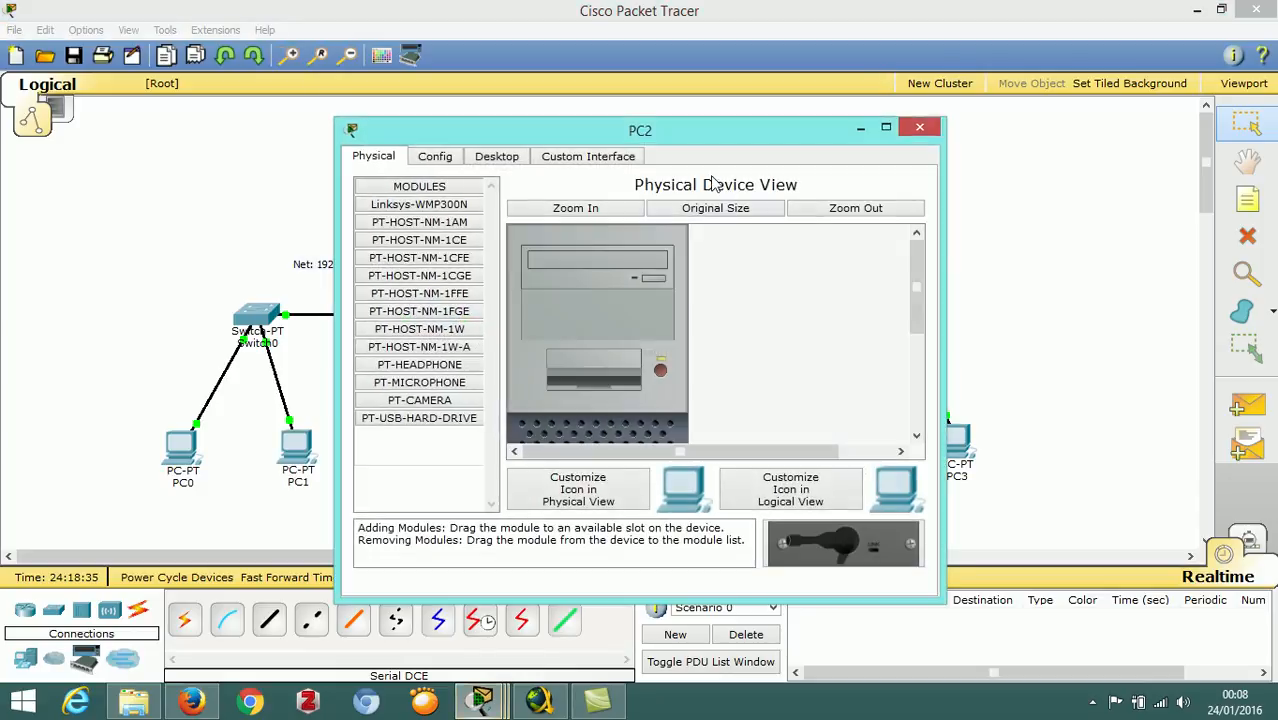
{"action": "left_click_drag", "start_coordinate": [586, 137], "coordinate": [416, 131]}
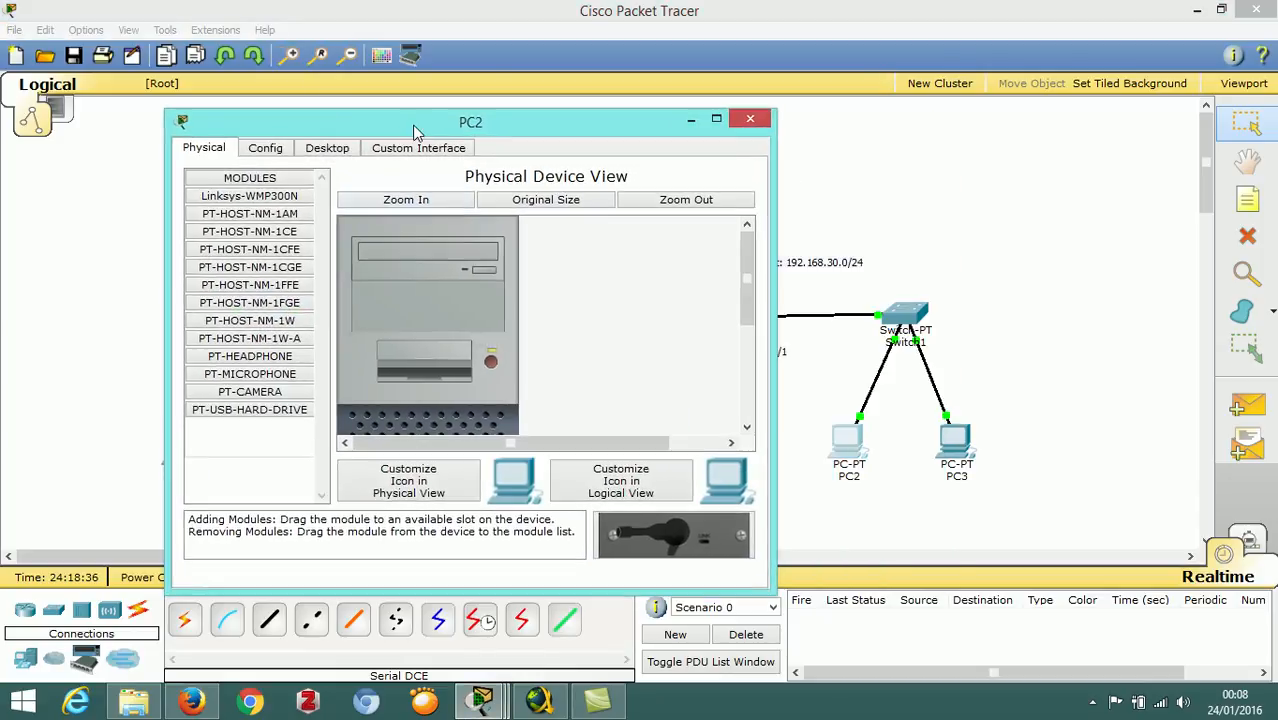
{"action": "left_click", "coordinate": [327, 147]}
{"action": "left_click", "coordinate": [310, 270]}
{"action": "left_click", "coordinate": [371, 263]}
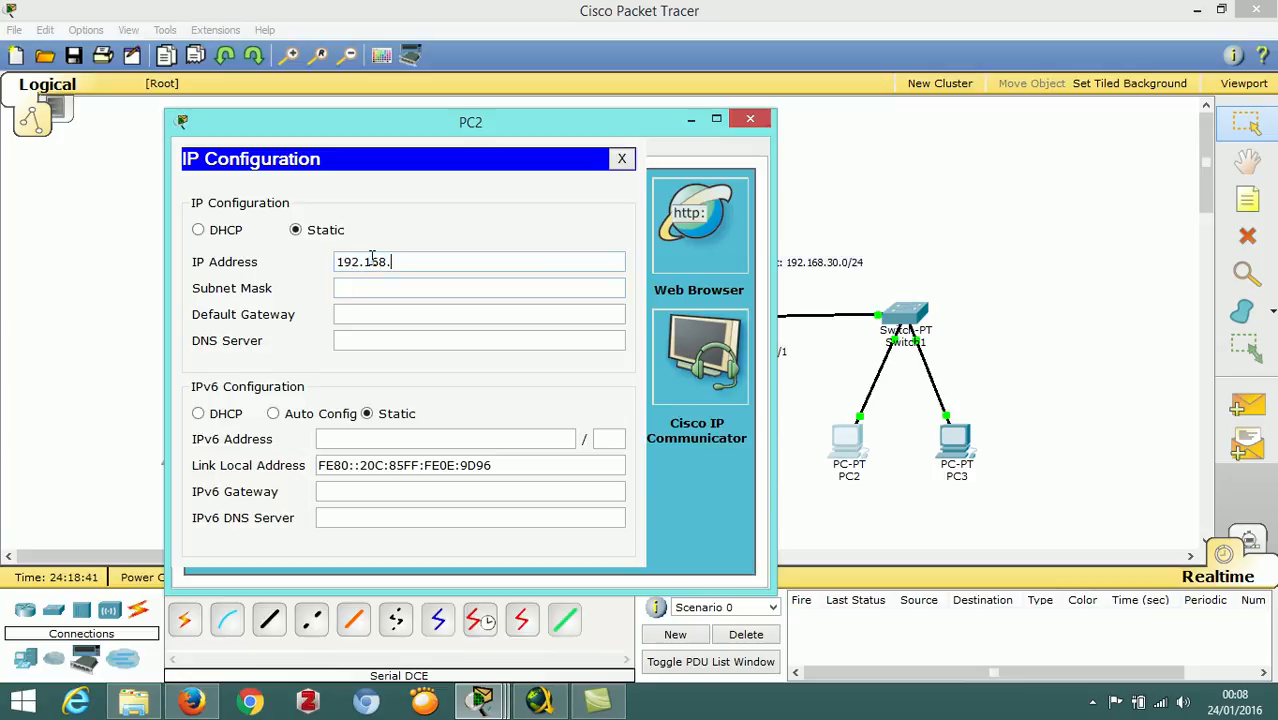
{"action": "type", "text": "192.168.30.2"}
{"action": "key", "text": "Tab"}
{"action": "key", "text": "Tab"}
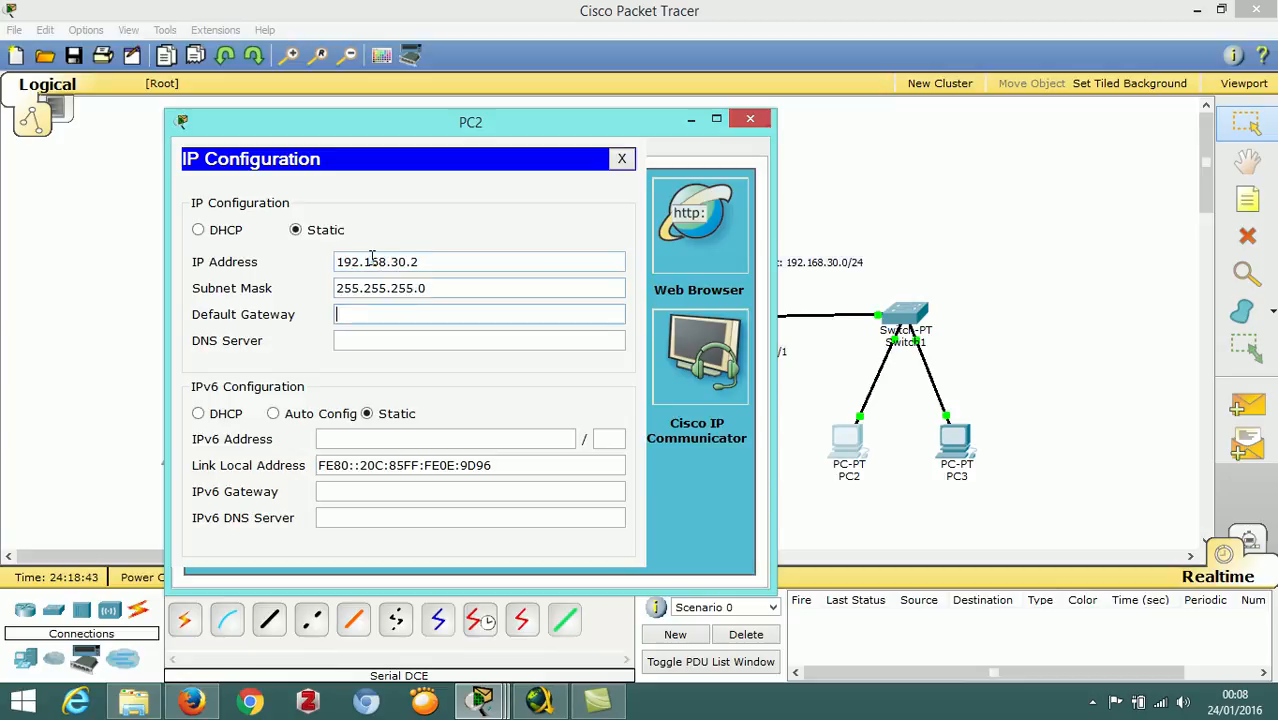
{"action": "type", "text": "192.168.30.1"}
{"action": "left_click", "coordinate": [750, 119]}
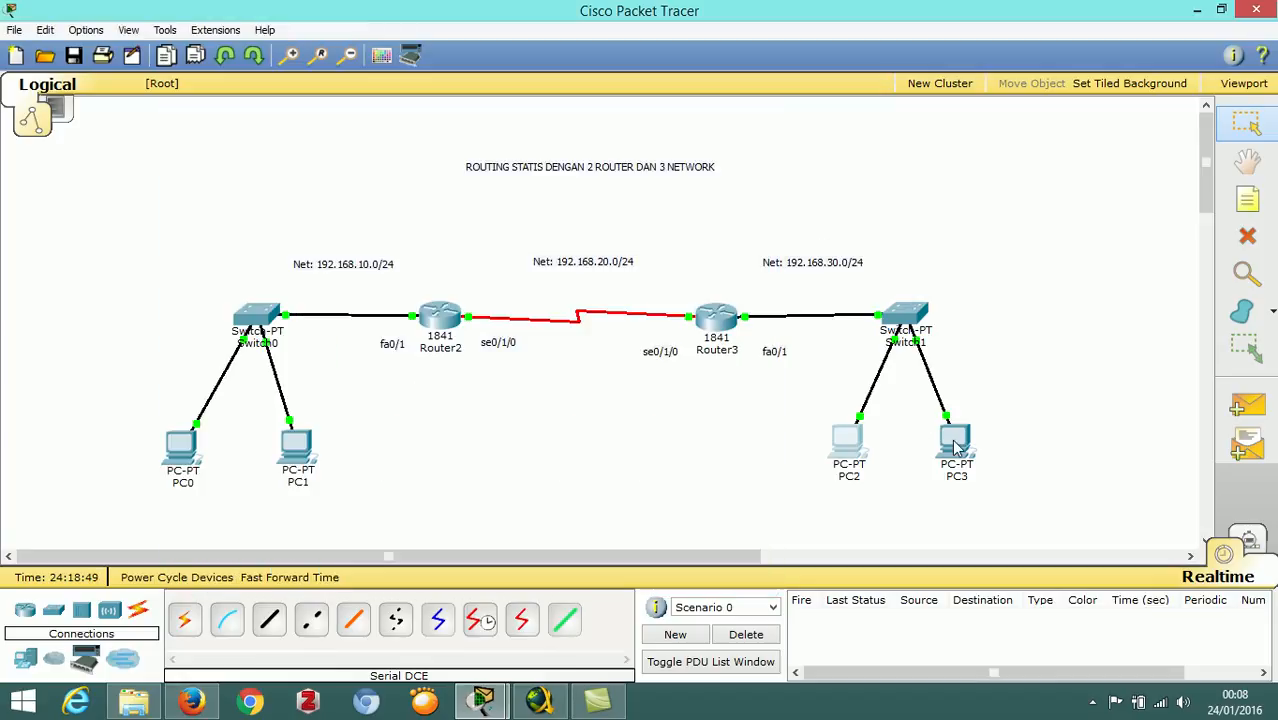
Step: Give PC3 the static IP address 192.168.30.3, mask 255.255.255.0 and default gateway 192.168.30.1, and close its window
{"action": "left_click", "coordinate": [955, 445]}
{"action": "left_click", "coordinate": [505, 163]}
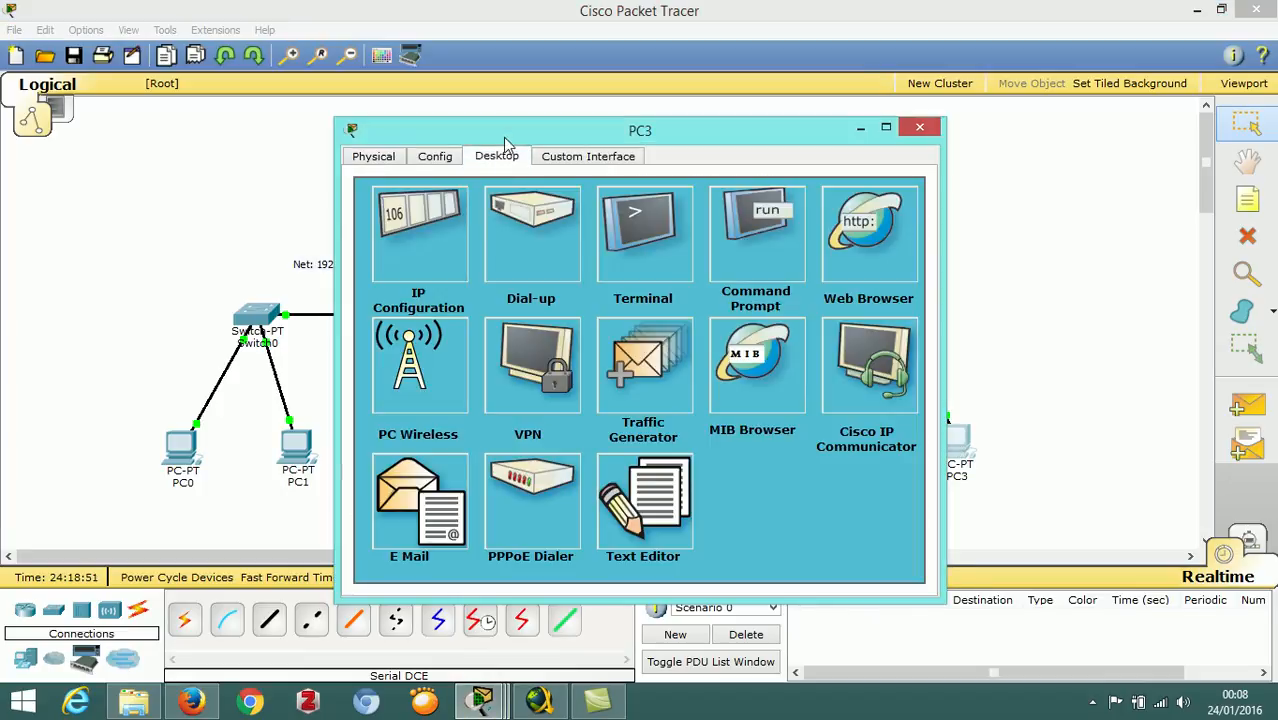
{"action": "left_click_drag", "start_coordinate": [508, 131], "coordinate": [364, 123]}
{"action": "left_click", "coordinate": [277, 258]}
{"action": "left_click", "coordinate": [396, 260]}
{"action": "type", "text": "192.168.30.3"}
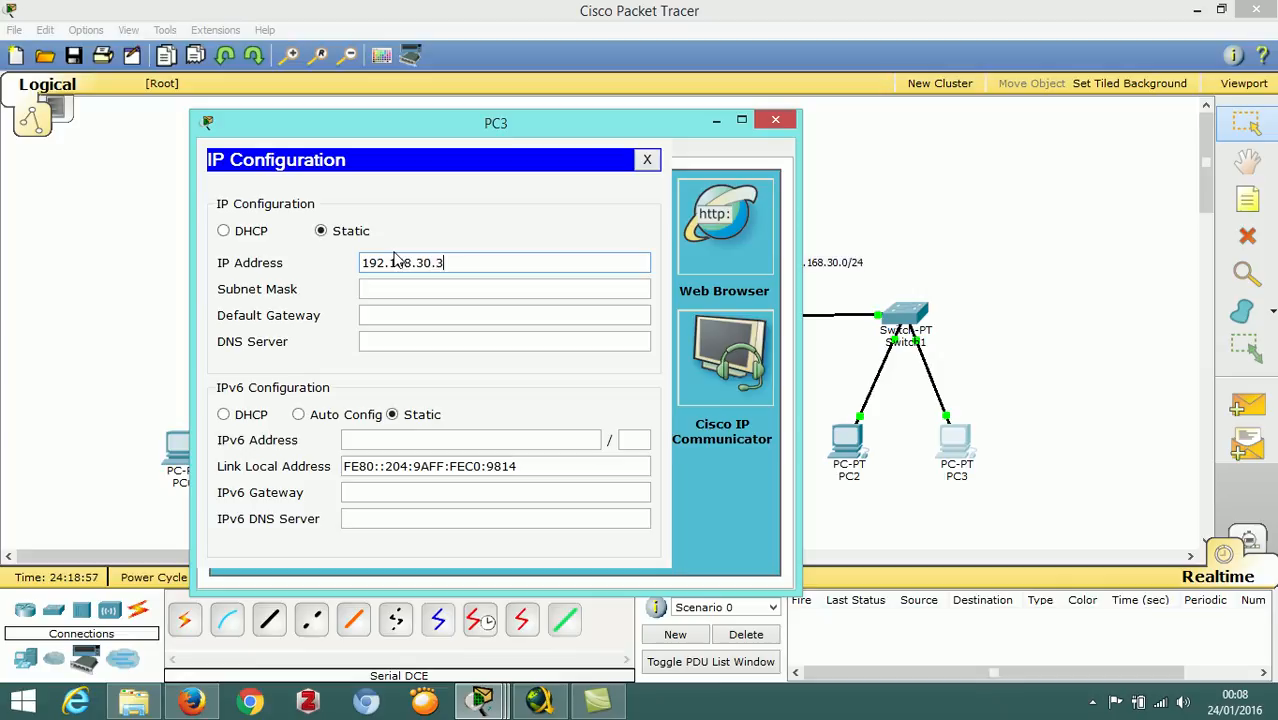
{"action": "key", "text": "Tab"}
{"action": "key", "text": "Tab"}
{"action": "type", "text": "192.168.30.1"}
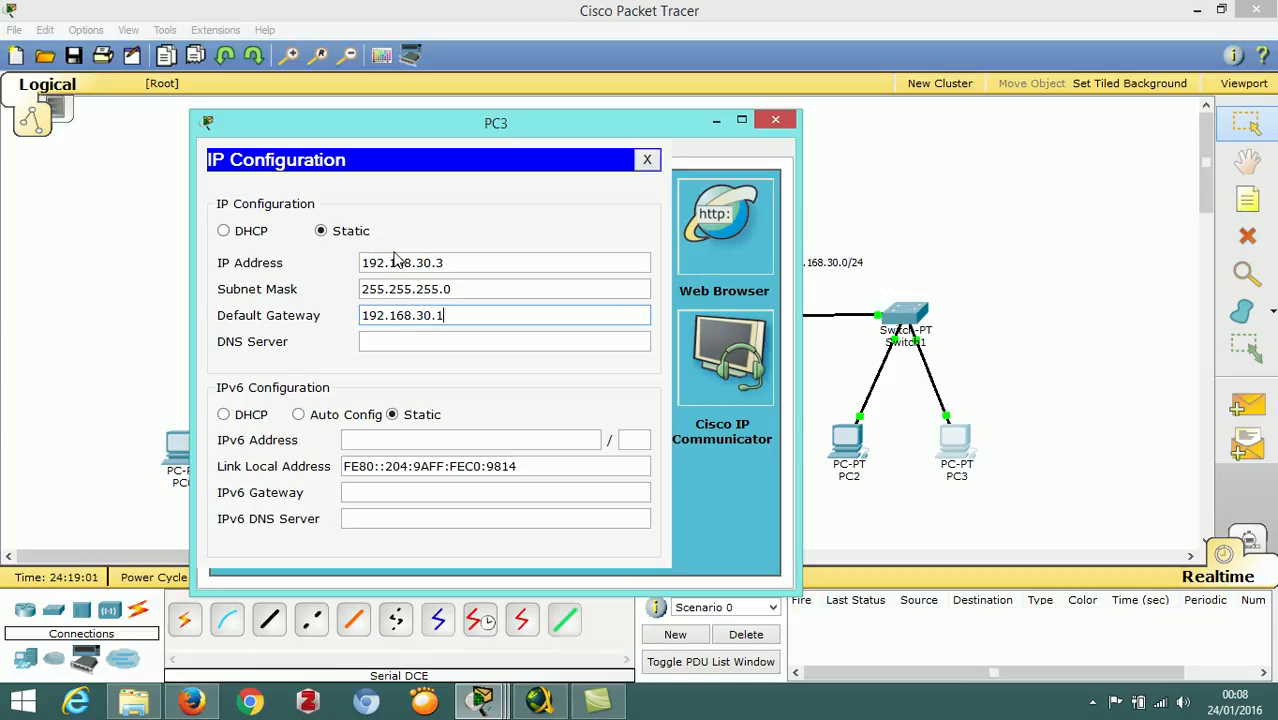
{"action": "left_click", "coordinate": [647, 160]}
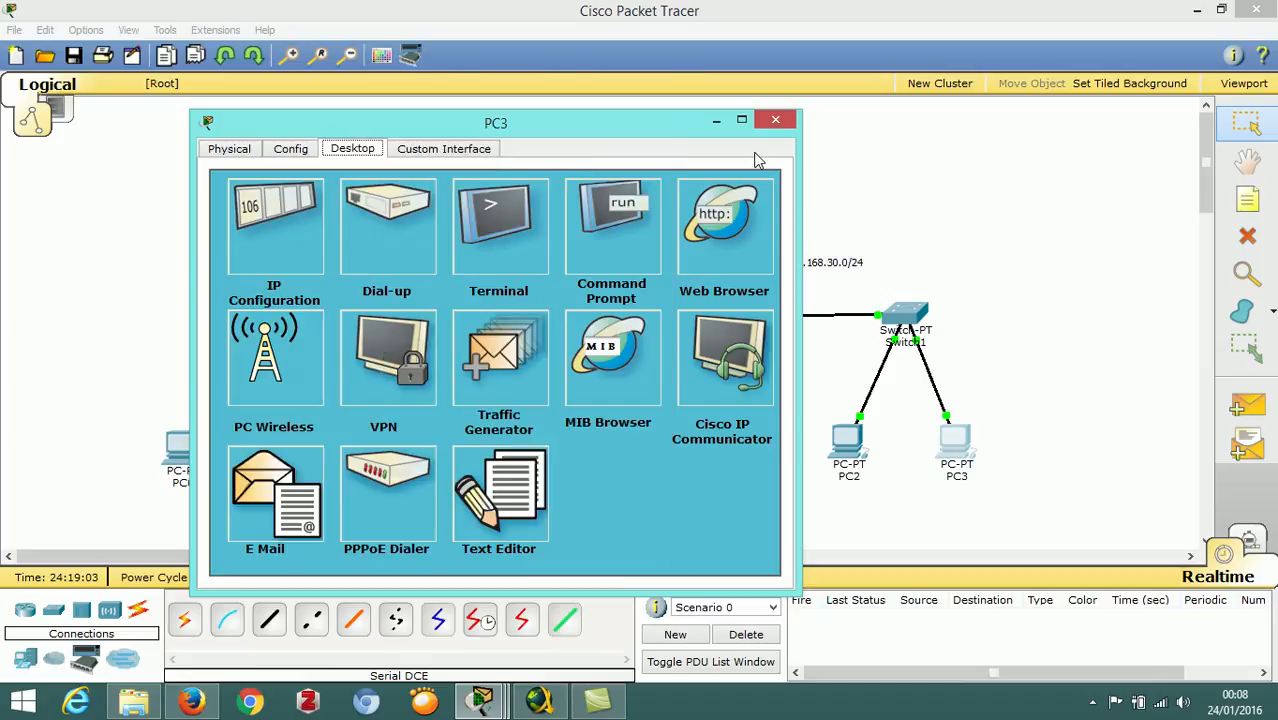
{"action": "left_click", "coordinate": [772, 127]}
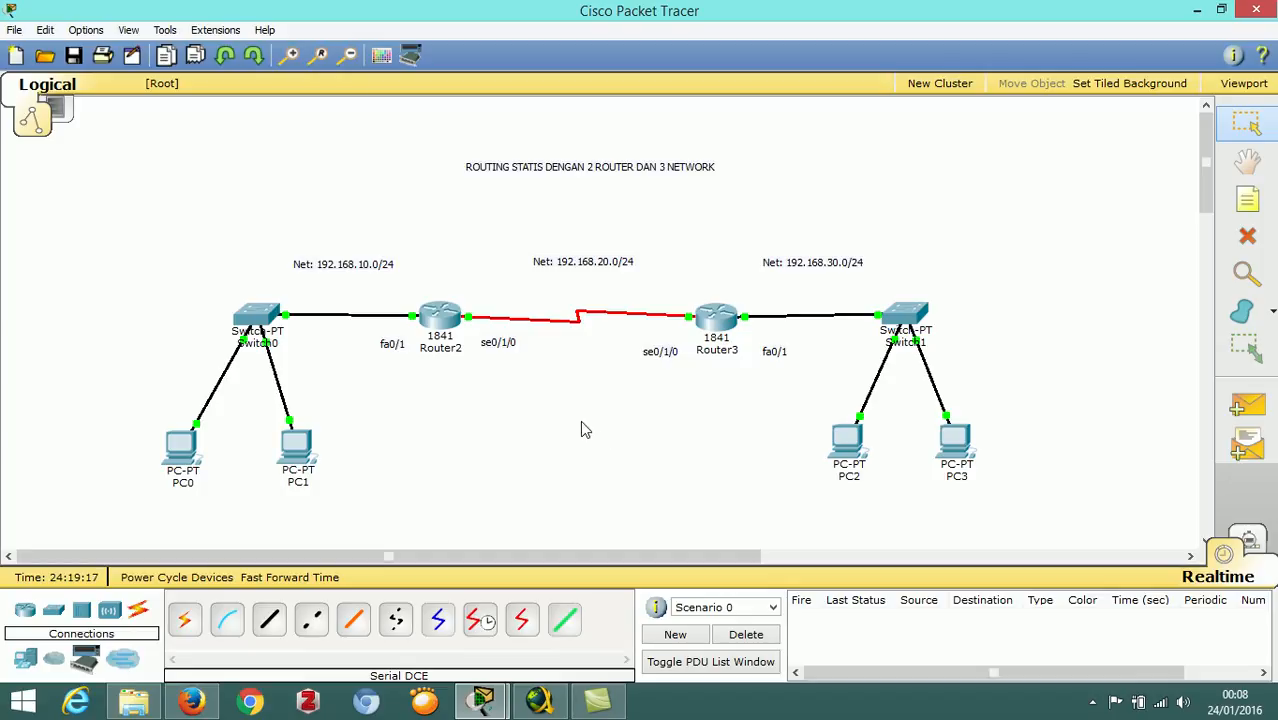
Step: Test connectivity with simple PDUs from PC3 to PC2, from PC3 to Router3, and from Router3 to Router2
{"action": "left_click", "coordinate": [1247, 405]}
{"action": "left_click", "coordinate": [956, 440]}
{"action": "left_click", "coordinate": [858, 446]}
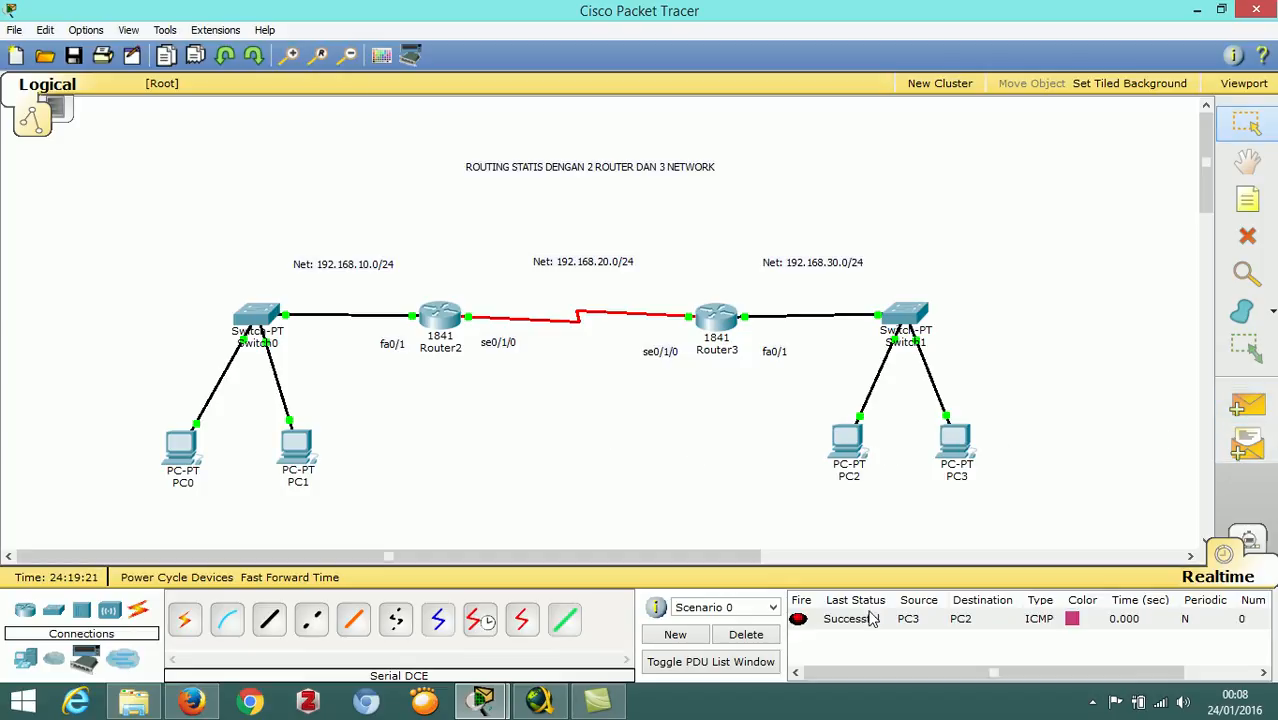
{"action": "left_click", "coordinate": [1228, 403]}
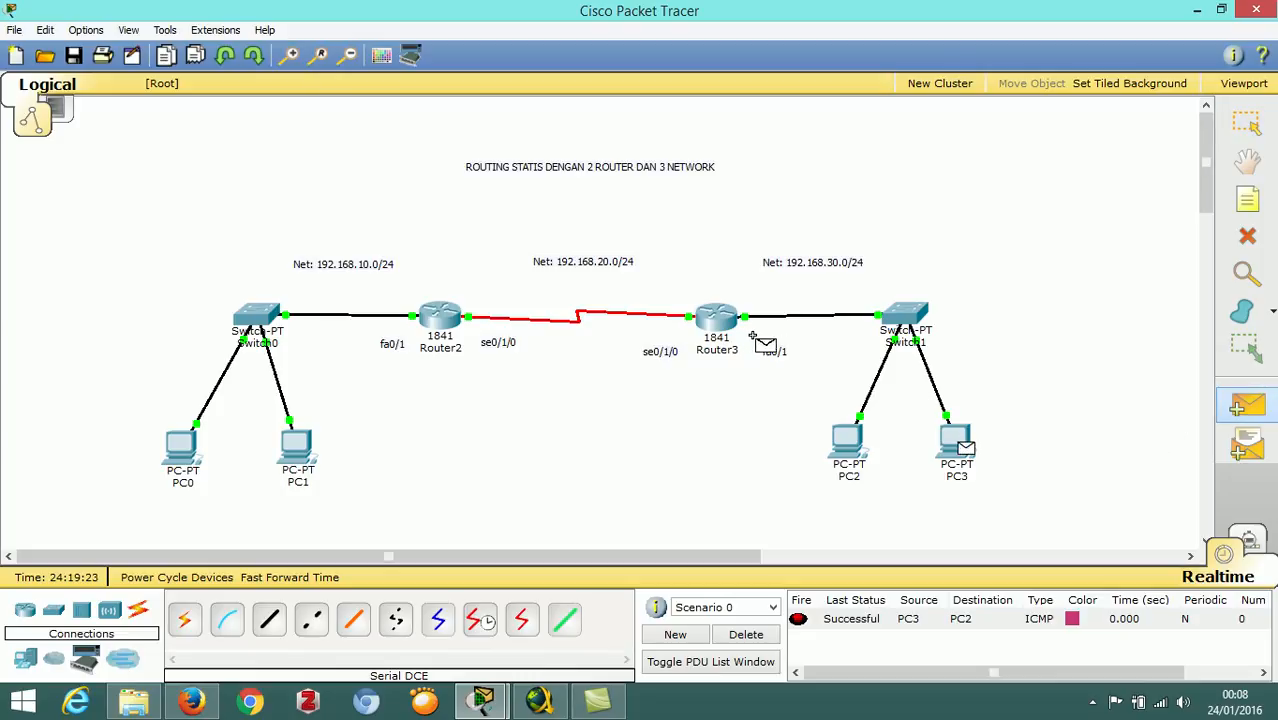
{"action": "left_click", "coordinate": [720, 325]}
{"action": "left_click", "coordinate": [1247, 408]}
{"action": "left_click", "coordinate": [722, 322]}
{"action": "left_click", "coordinate": [449, 320]}
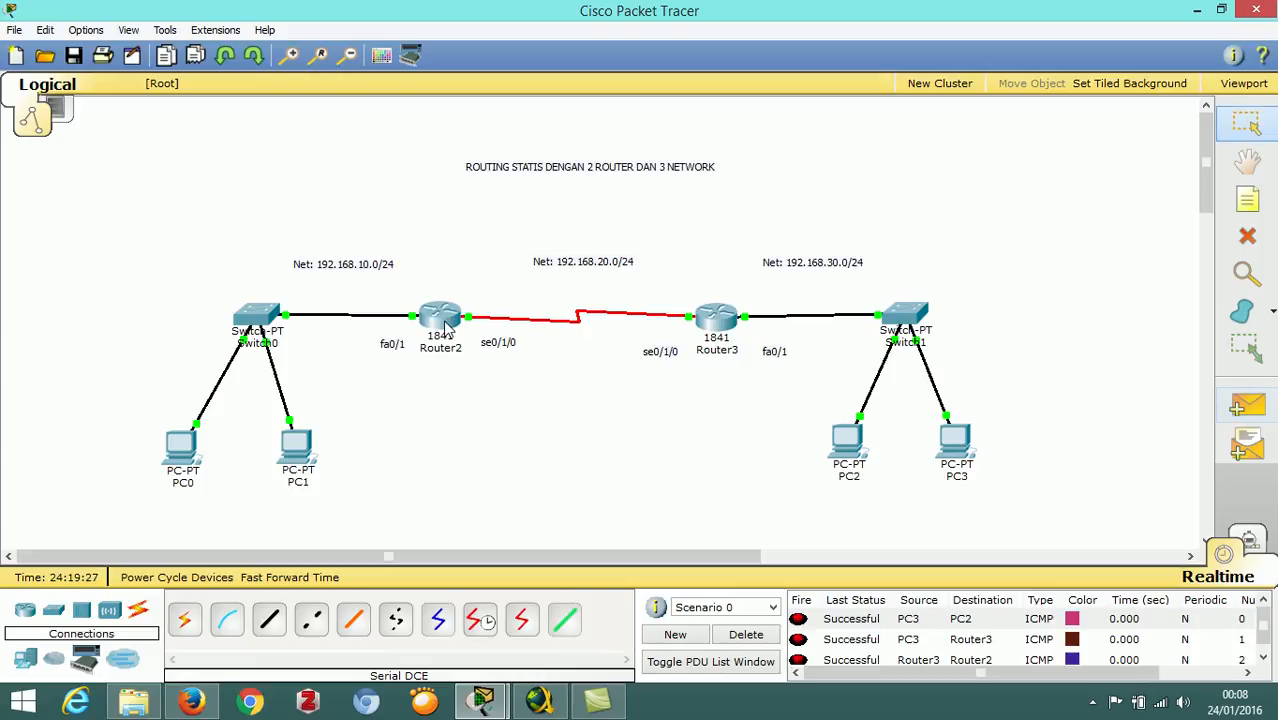
Step: Clear the scenario's PDU list and test the 192.168.10.0/24 network with a simple PDU from PC1 to PC0
{"action": "left_click", "coordinate": [746, 634]}
{"action": "left_click", "coordinate": [1247, 408]}
{"action": "left_click", "coordinate": [298, 447]}
{"action": "left_click", "coordinate": [190, 447]}
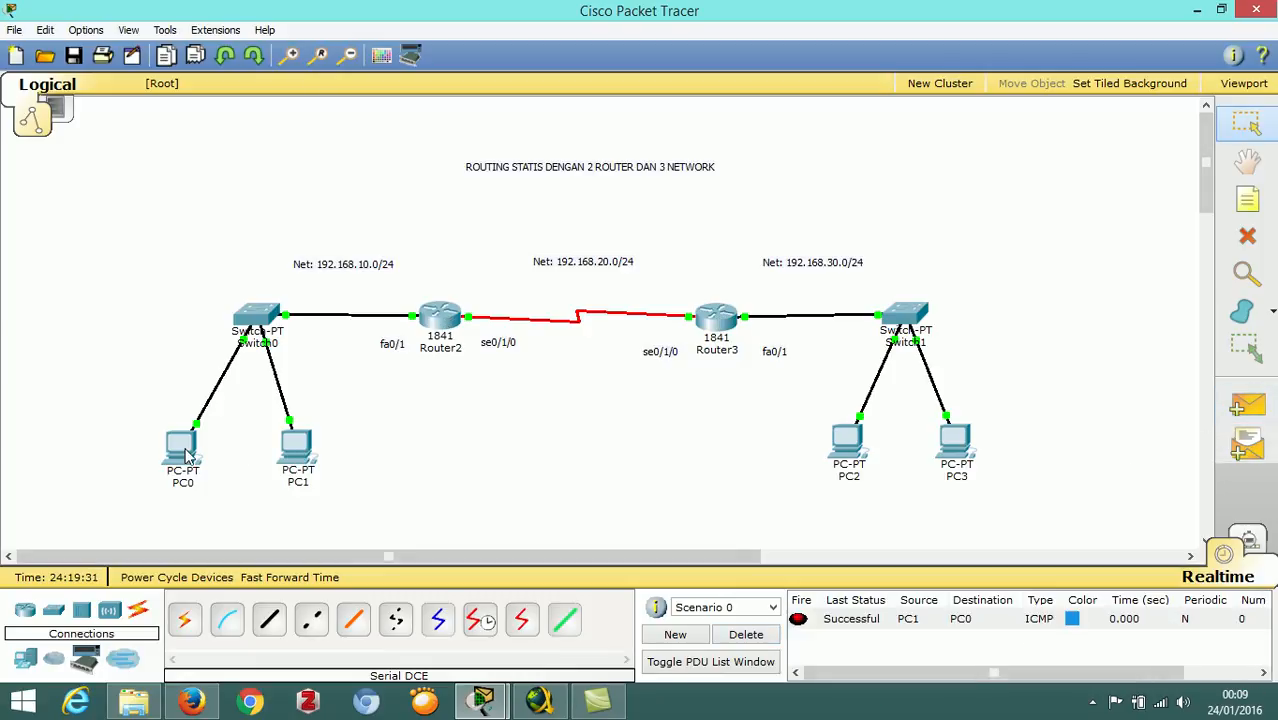
Step: Replace the listed PDU with a simple PDU from PC1 to Router2, and clear the scenario again after the test
{"action": "left_click", "coordinate": [746, 634]}
{"action": "left_click", "coordinate": [1247, 408]}
{"action": "left_click", "coordinate": [296, 445]}
{"action": "left_click", "coordinate": [436, 330]}
{"action": "left_click", "coordinate": [746, 634]}
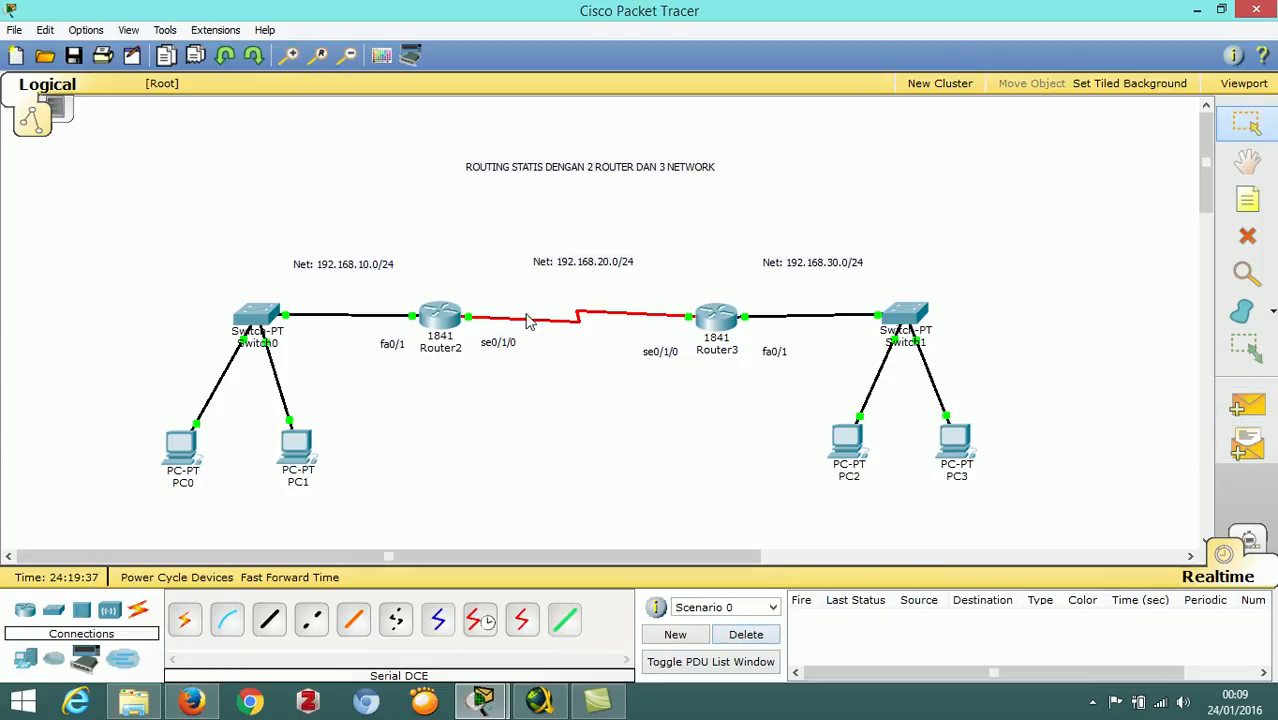
Step: Test connectivity between the two outer networks with a simple PDU from PC2 to PC1
{"action": "left_click", "coordinate": [1247, 408]}
{"action": "left_click", "coordinate": [851, 442]}
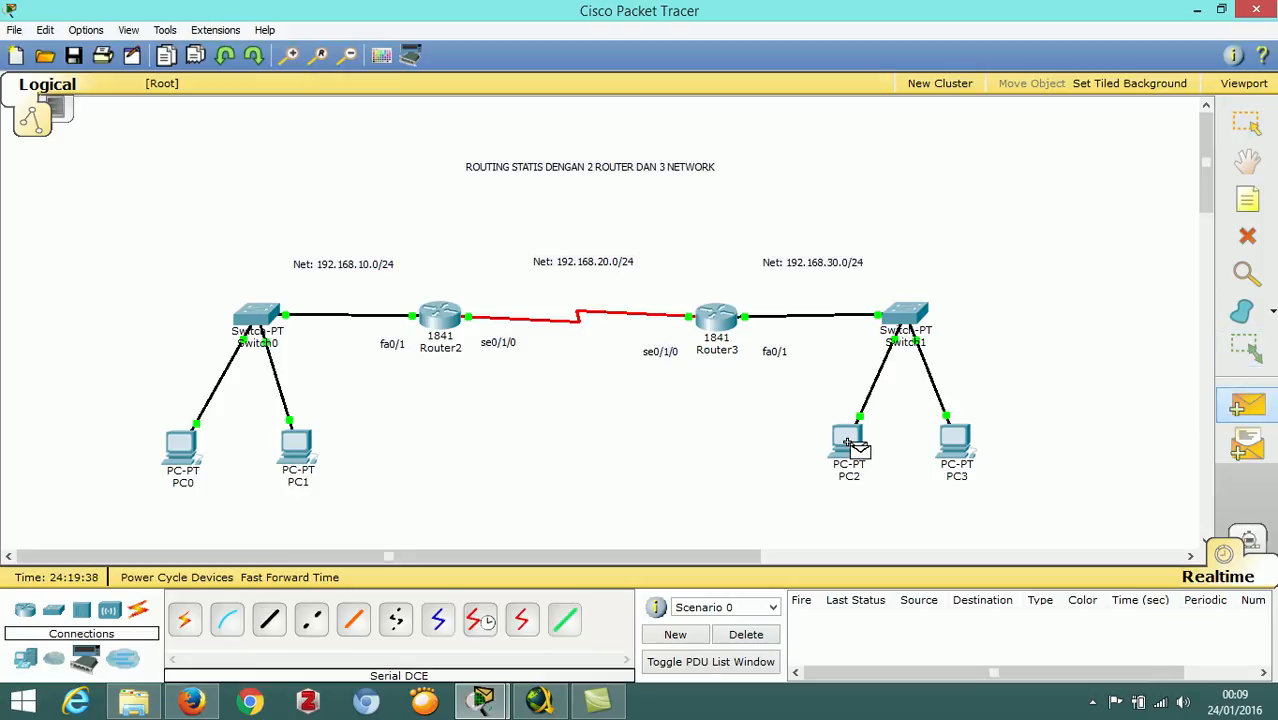
{"action": "left_click", "coordinate": [293, 447]}
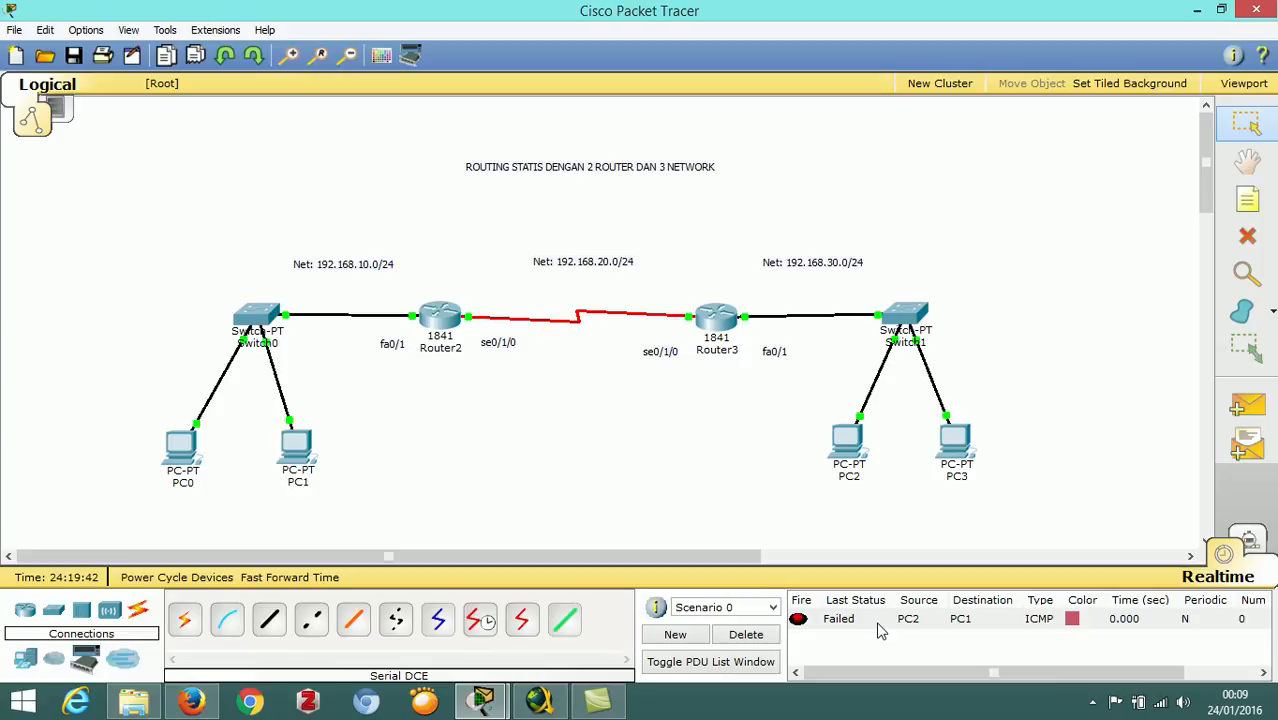
Step: Open Router2's command line and leave interface and global configuration modes with exit to reach the privileged prompt
{"action": "mouse_move", "coordinate": [712, 362]}
{"action": "left_click", "coordinate": [443, 320]}
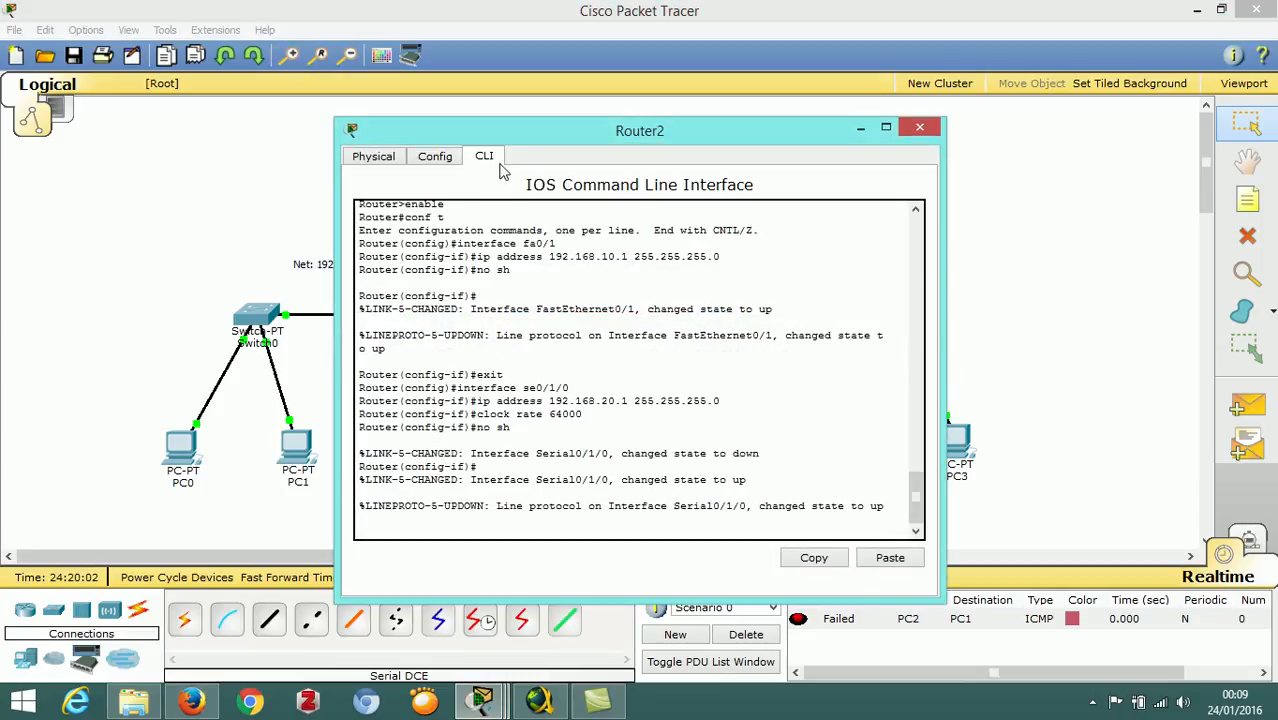
{"action": "left_click_drag", "start_coordinate": [503, 133], "coordinate": [717, 111]}
{"action": "key", "text": "Return"}
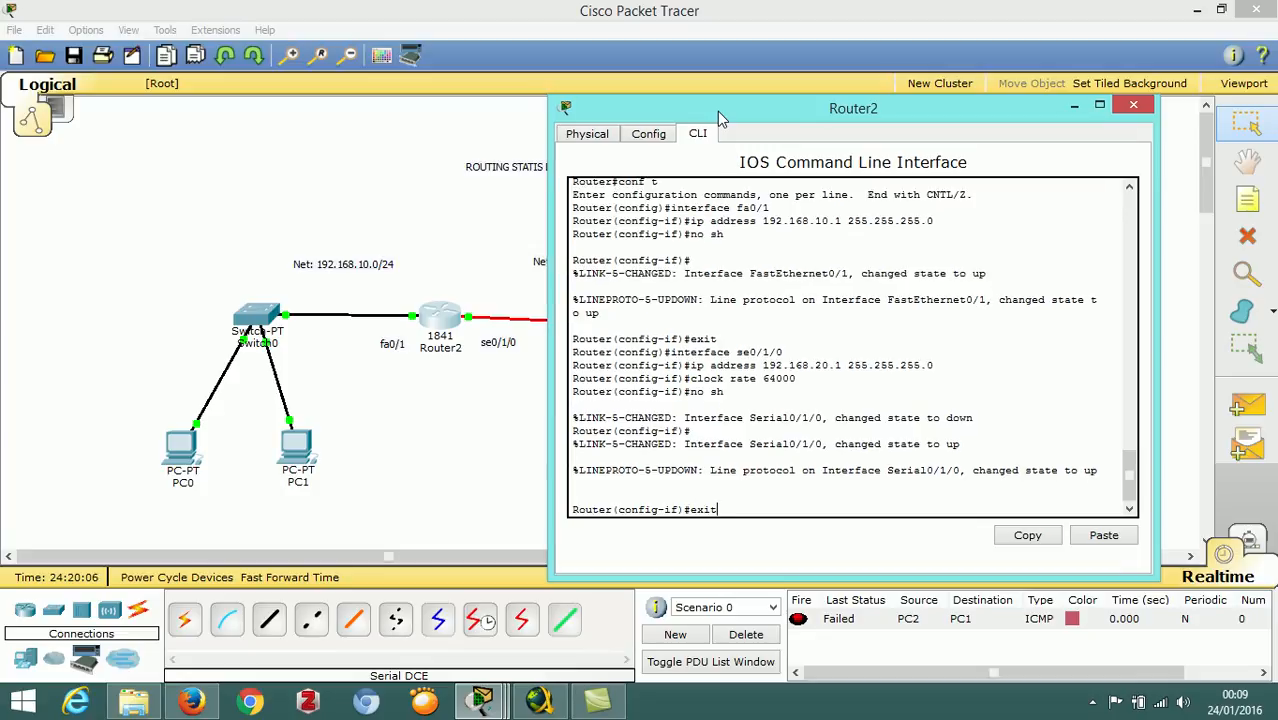
{"action": "type", "text": "exit"}
{"action": "key", "text": "Return"}
{"action": "type", "text": "exit"}
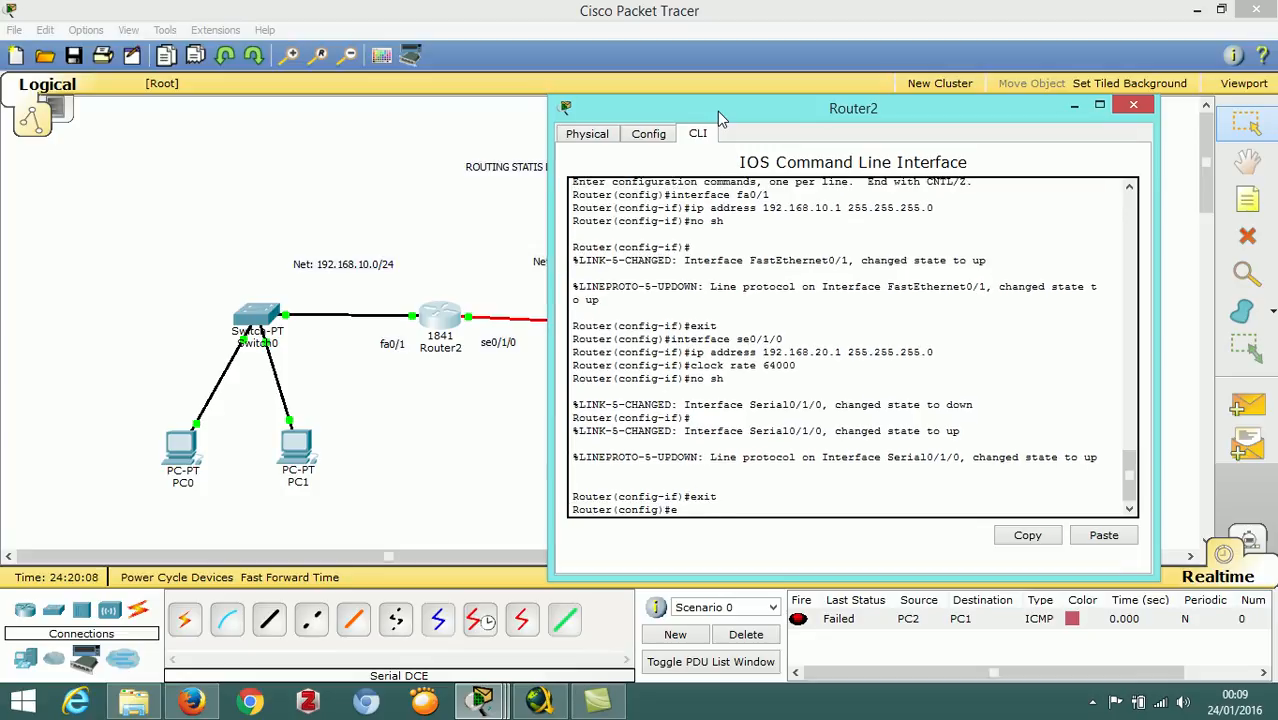
{"action": "key", "text": "Return"}
{"action": "key", "text": "Return"}
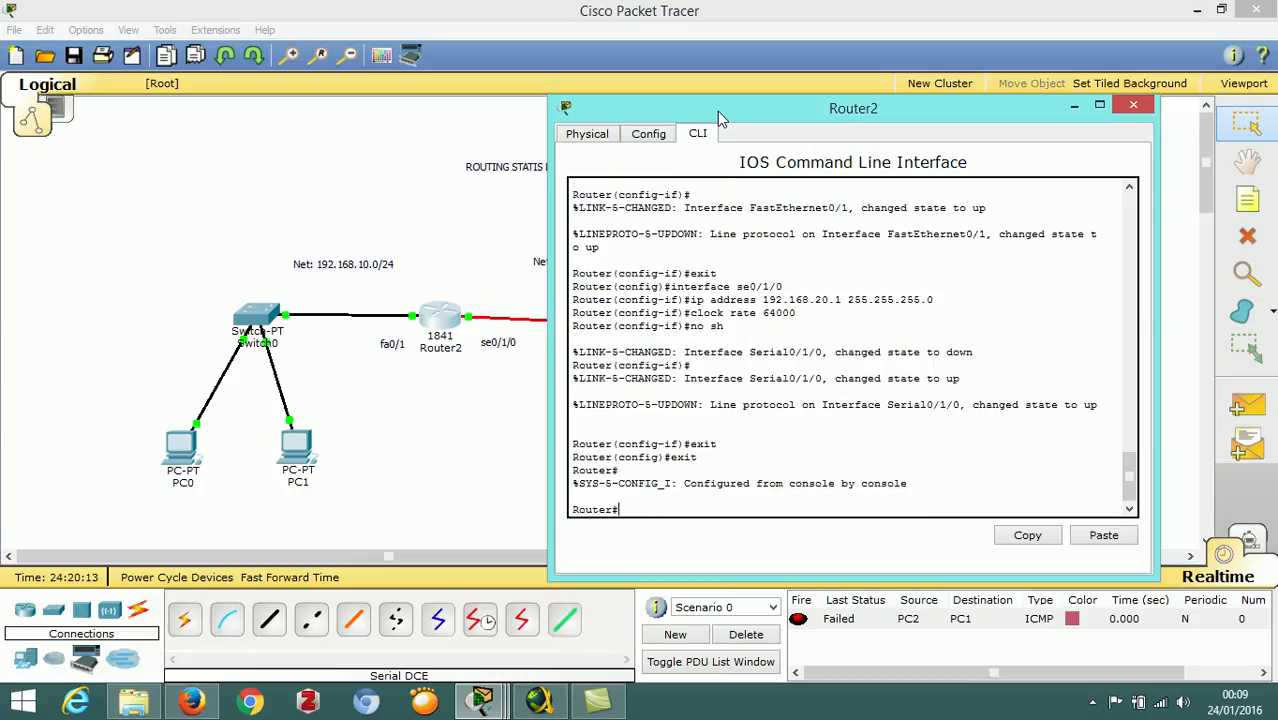
Step: Try to add a static route to 192.168.30.0 255.255.255.0 via 192.168.20.2 from Router2's privileged prompt
{"action": "type", "text": "ip route"}
{"action": "left_click_drag", "start_coordinate": [717, 111], "coordinate": [782, 324]}
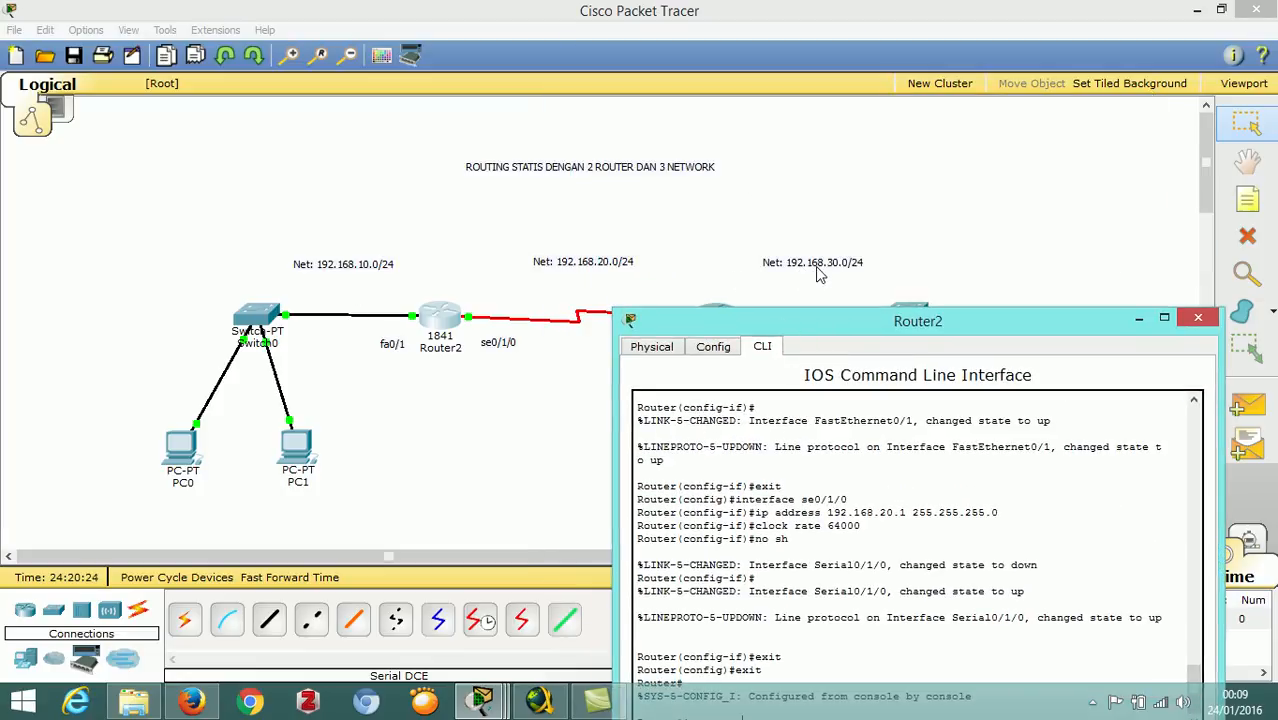
{"action": "left_click_drag", "start_coordinate": [847, 322], "coordinate": [828, 210]}
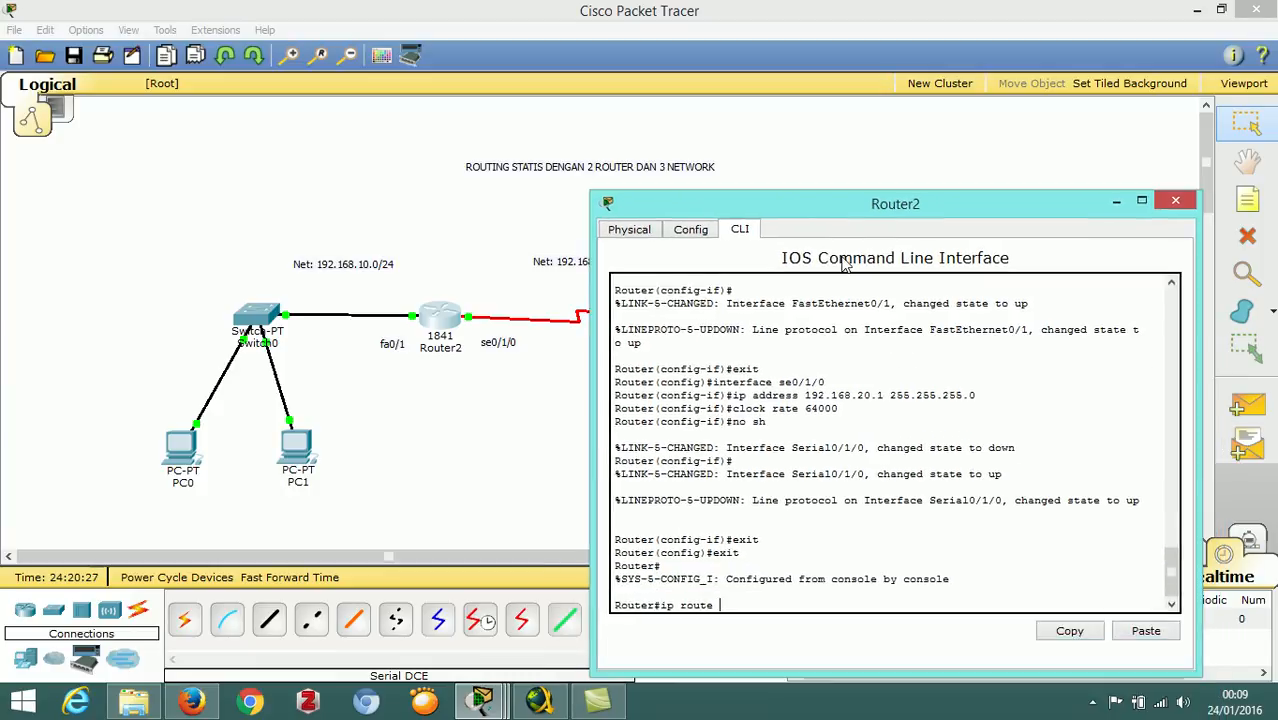
{"action": "type", "text": "192.168.4"}
{"action": "key", "text": "BackSpace"}
{"action": "type", "text": "30.0"}
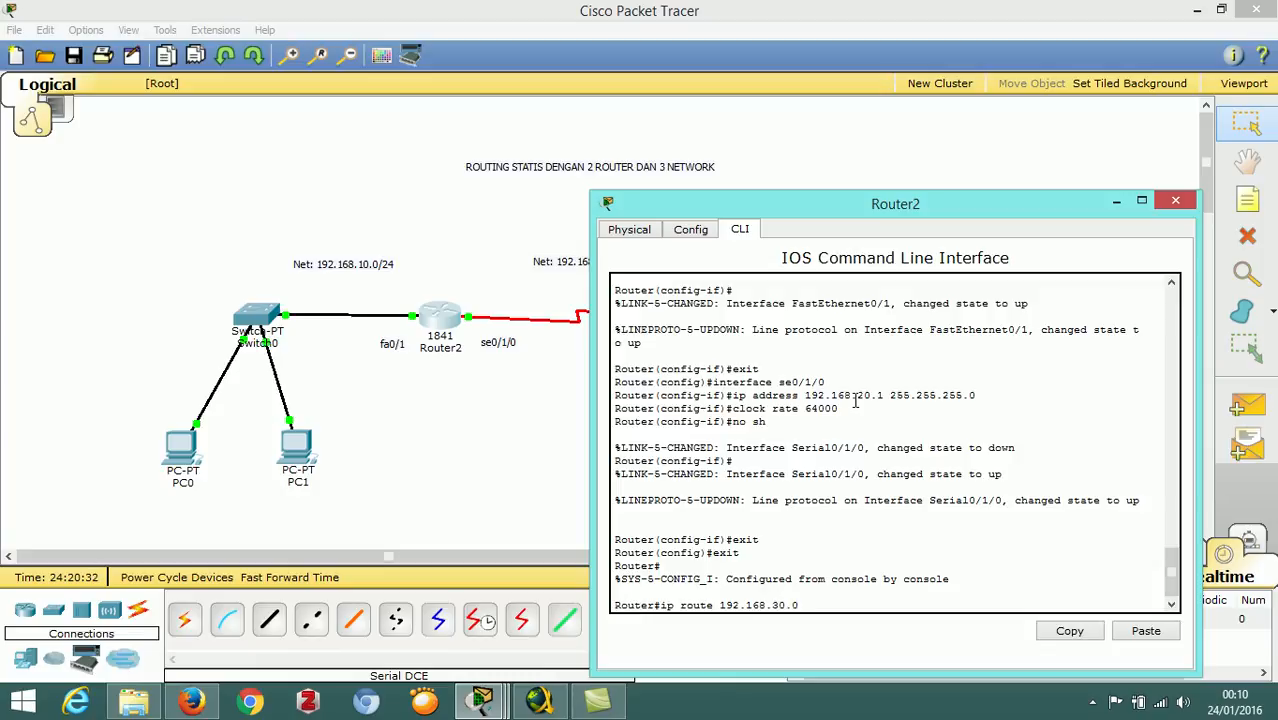
{"action": "type", "text": " 255.255.2"}
{"action": "type", "text": "55.255.0"}
{"action": "key", "text": "alt+Tab"}
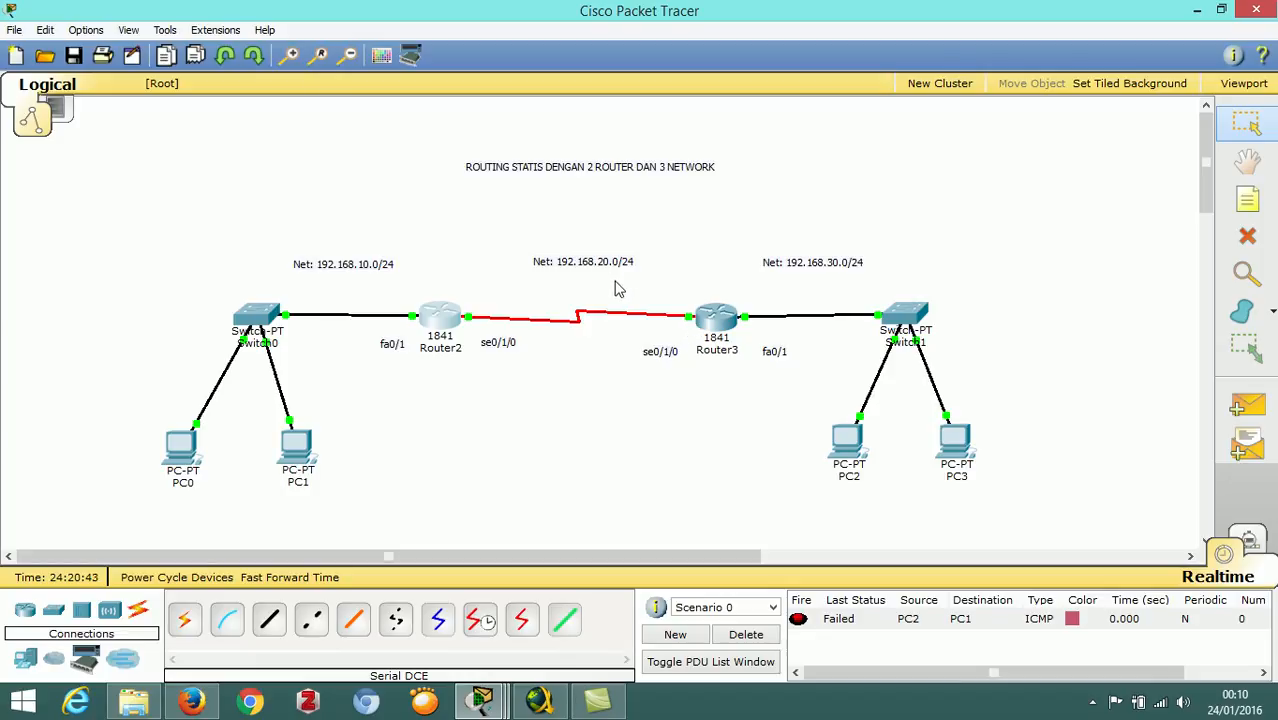
{"action": "key", "text": "alt+Tab"}
{"action": "type", "text": "92.168."}
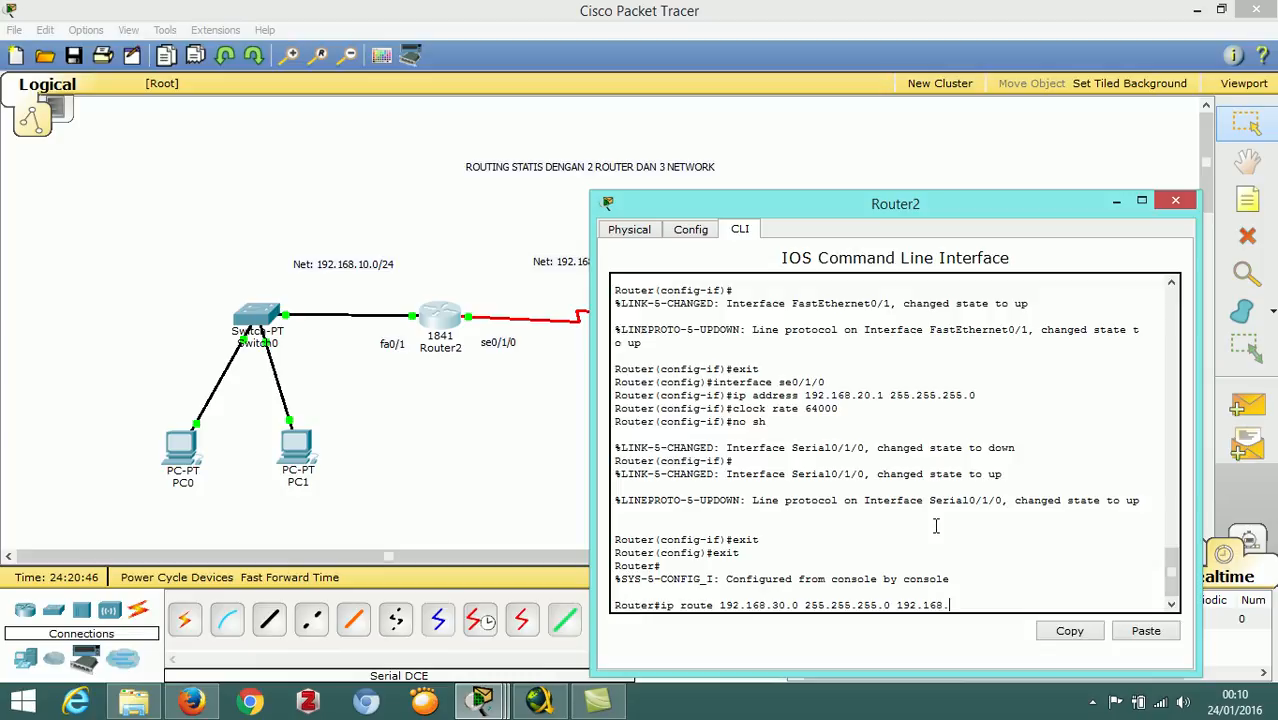
{"action": "type", "text": "20.2"}
{"action": "key", "text": "Return"}
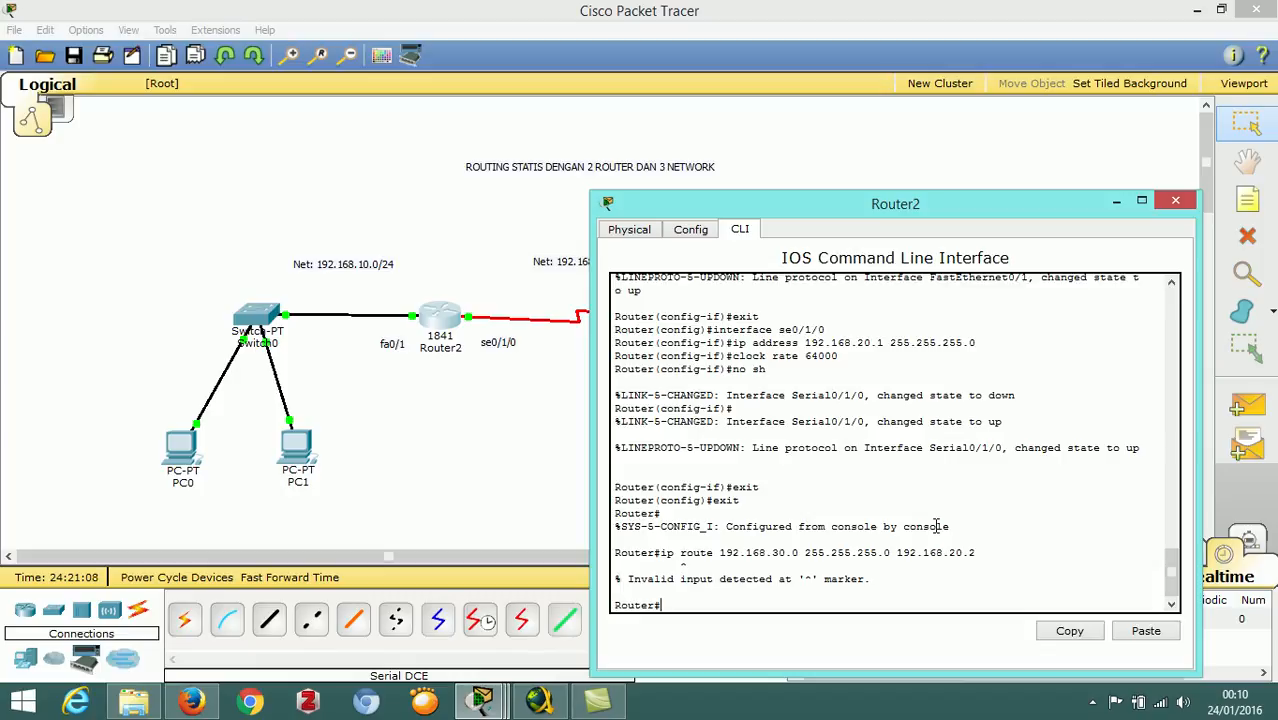
Step: Enter Router2's global configuration mode and add a static route to 192.168.30.0 255.255.255.0 via 192.168.20.2
{"action": "type", "text": "conf t"}
{"action": "key", "text": "Return"}
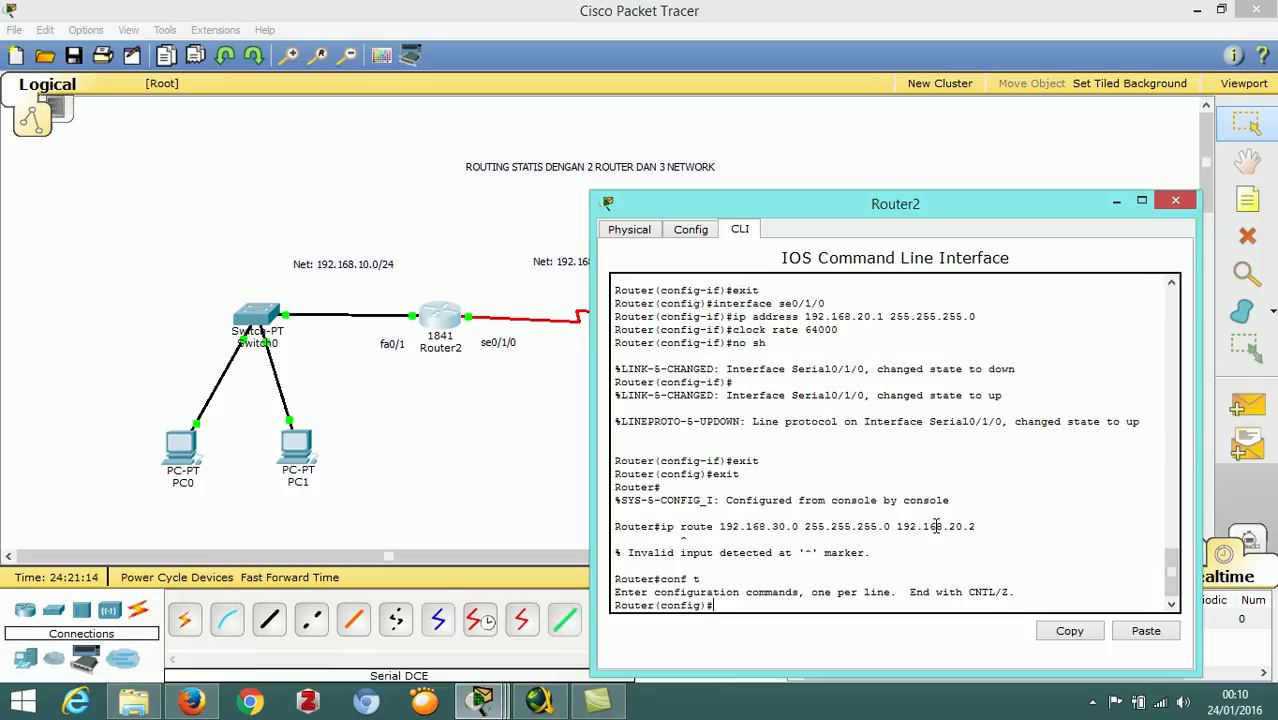
{"action": "type", "text": "exit"}
{"action": "key", "text": "BackSpace"}
{"action": "key", "text": "BackSpace"}
{"action": "key", "text": "BackSpace"}
{"action": "key", "text": "BackSpace"}
{"action": "type", "text": "ip route 192.168."}
{"action": "key", "text": "alt+Tab"}
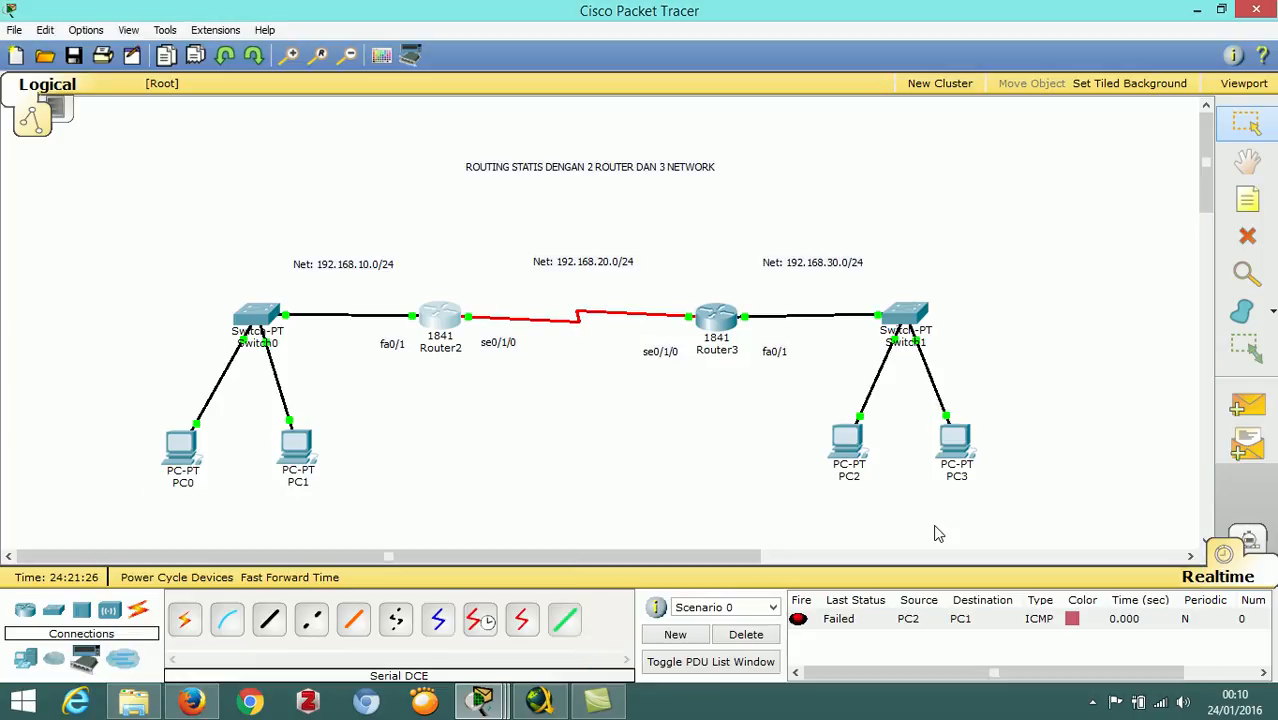
{"action": "key", "text": "alt+Tab"}
{"action": "type", "text": "3"}
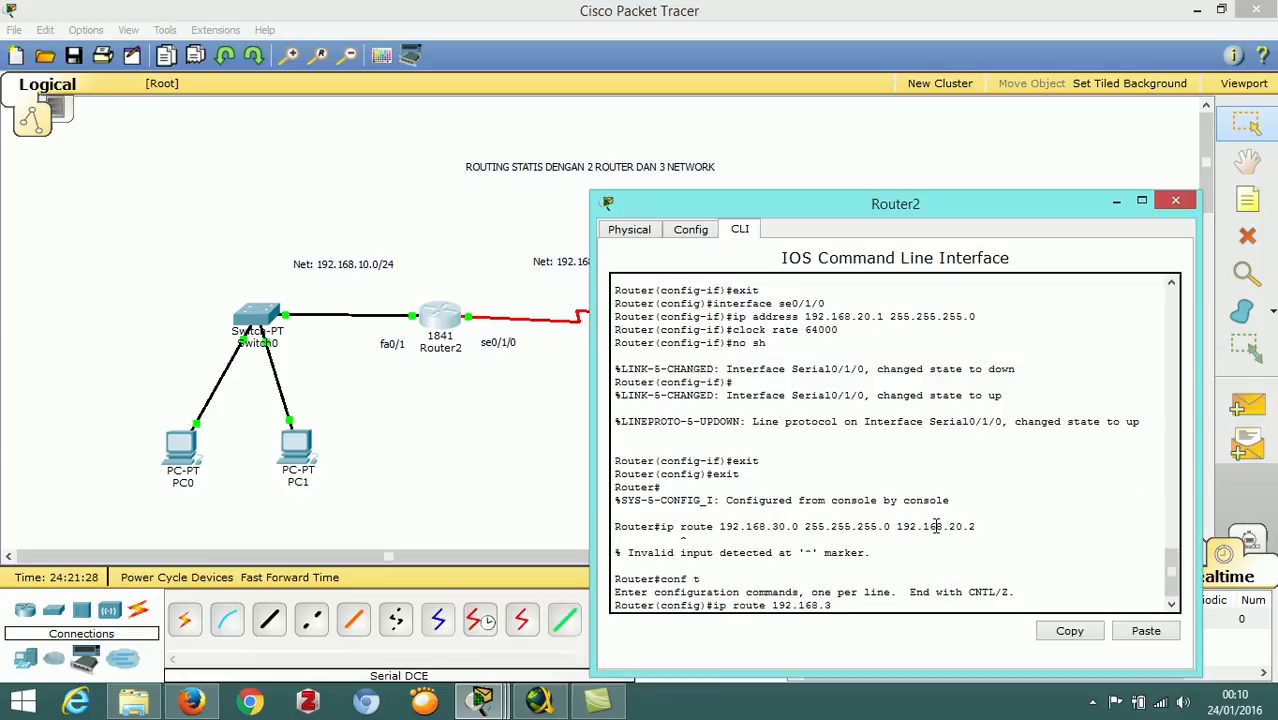
{"action": "type", "text": "0.0 255.255.255.0 192.168."}
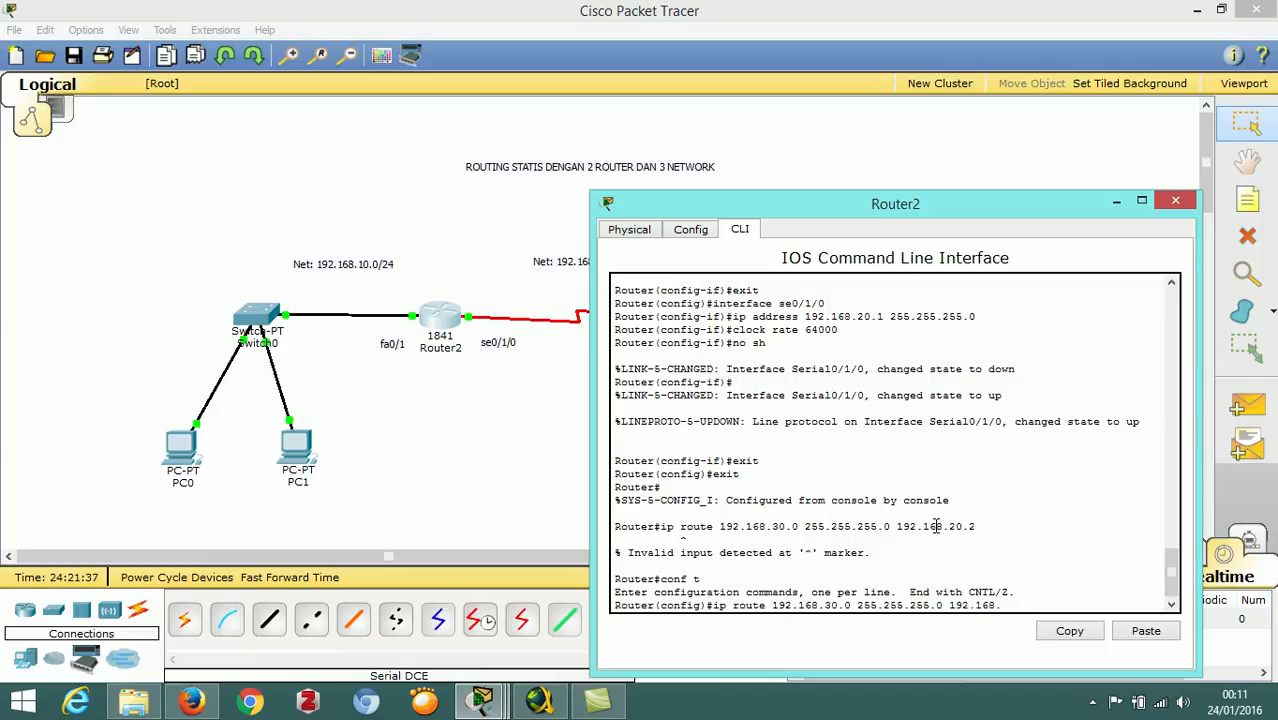
{"action": "key", "text": "alt+Tab"}
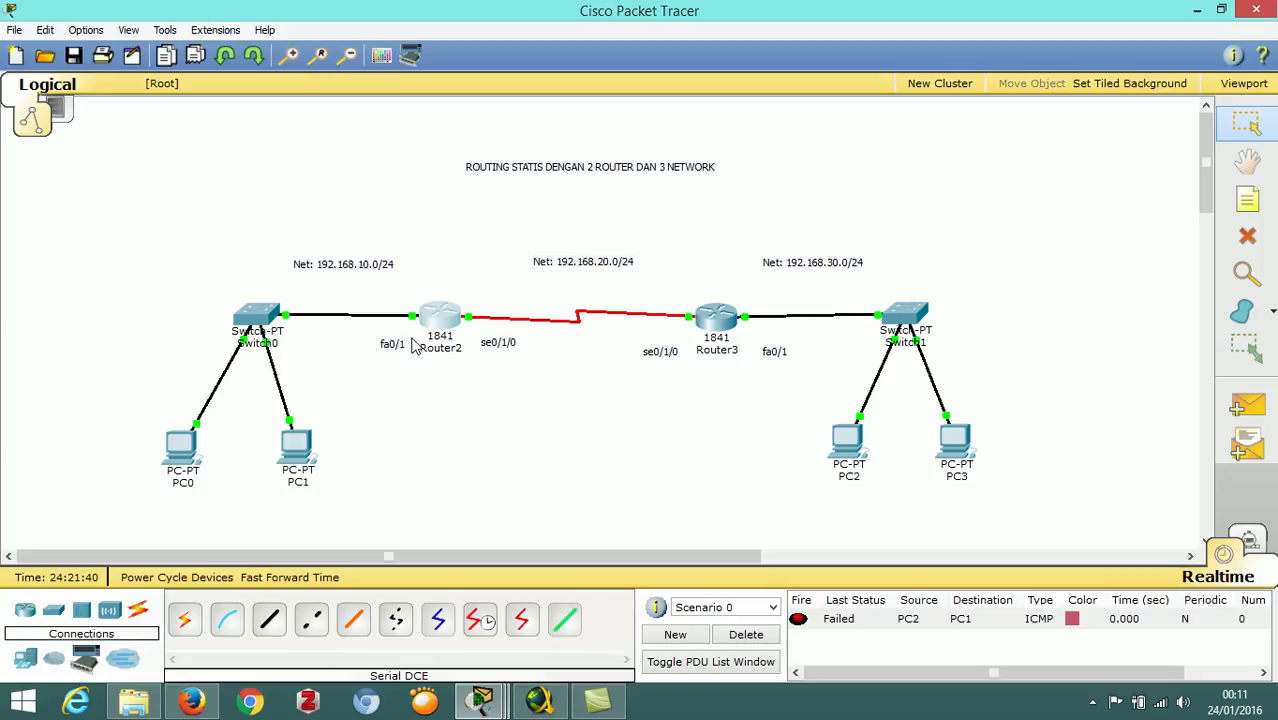
{"action": "key", "text": "alt+Tab"}
{"action": "type", "text": "20"}
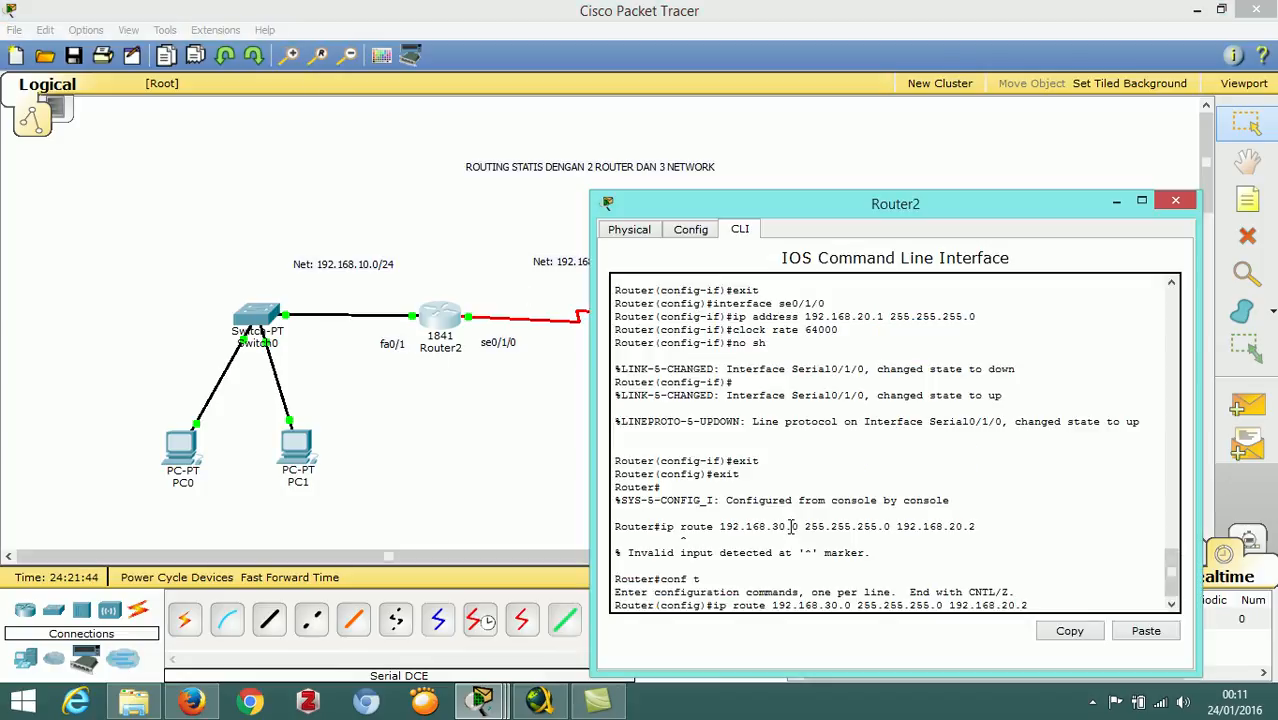
{"action": "type", "text": ".2"}
{"action": "key", "text": "Return"}
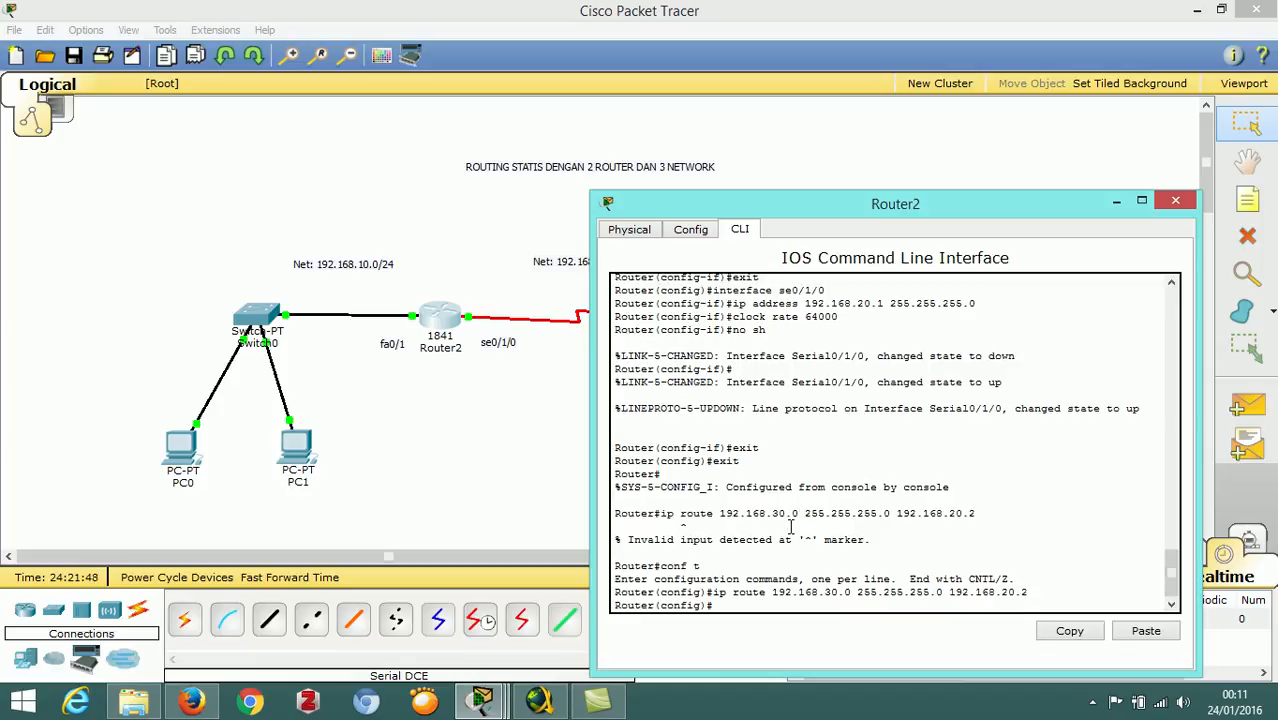
Step: Leave Router2's configuration mode, display its routing table with show ip route, and close the router's window
{"action": "type", "text": "exit"}
{"action": "key", "text": "Return"}
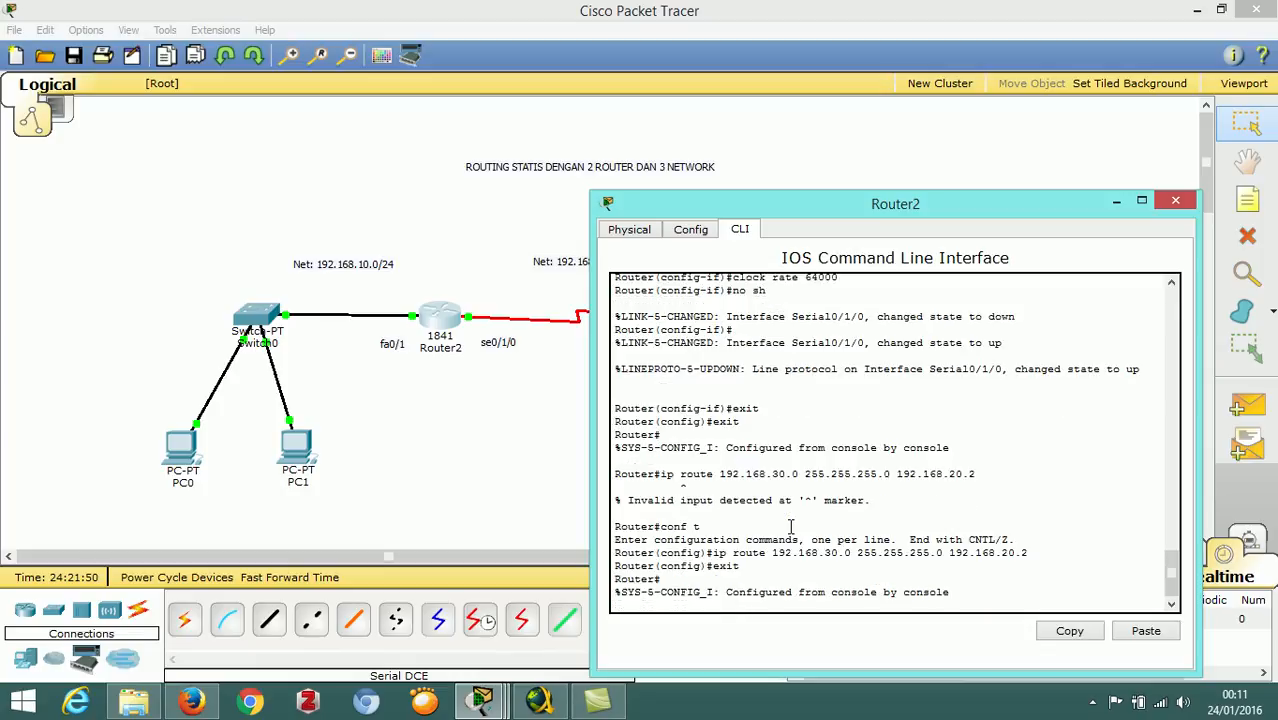
{"action": "key", "text": "Return"}
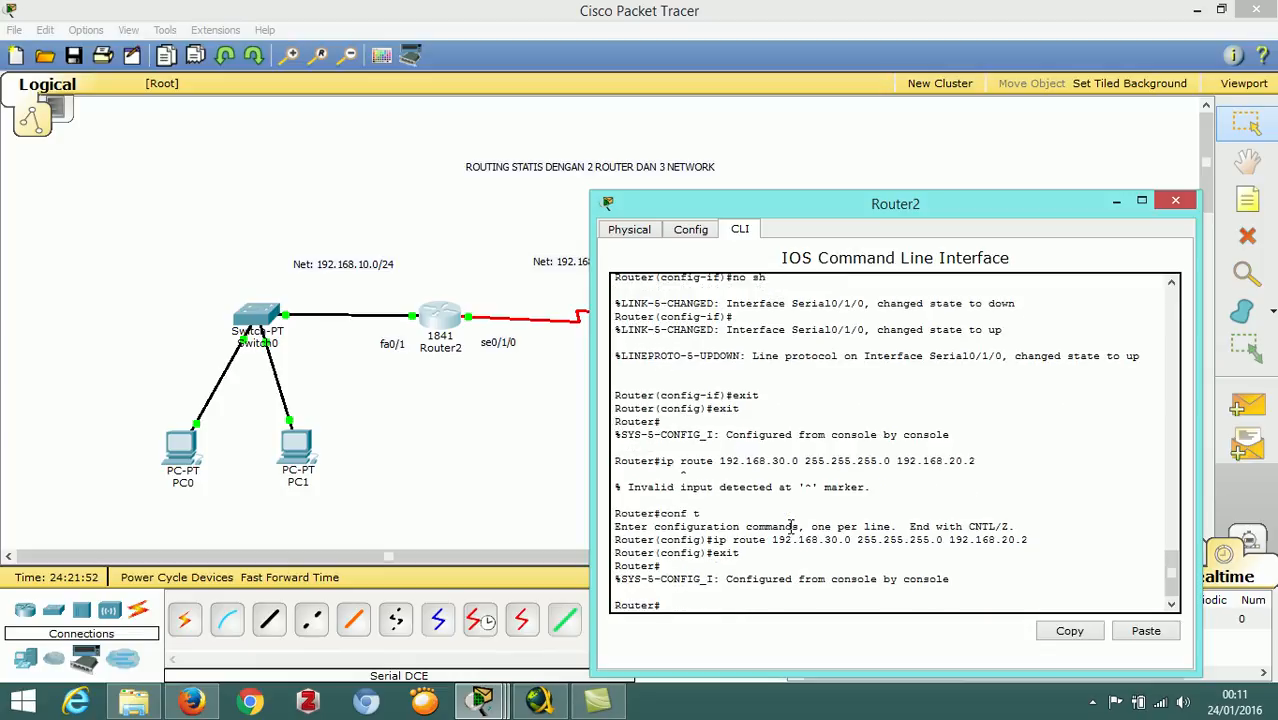
{"action": "type", "text": "show ip route"}
{"action": "key", "text": "Return"}
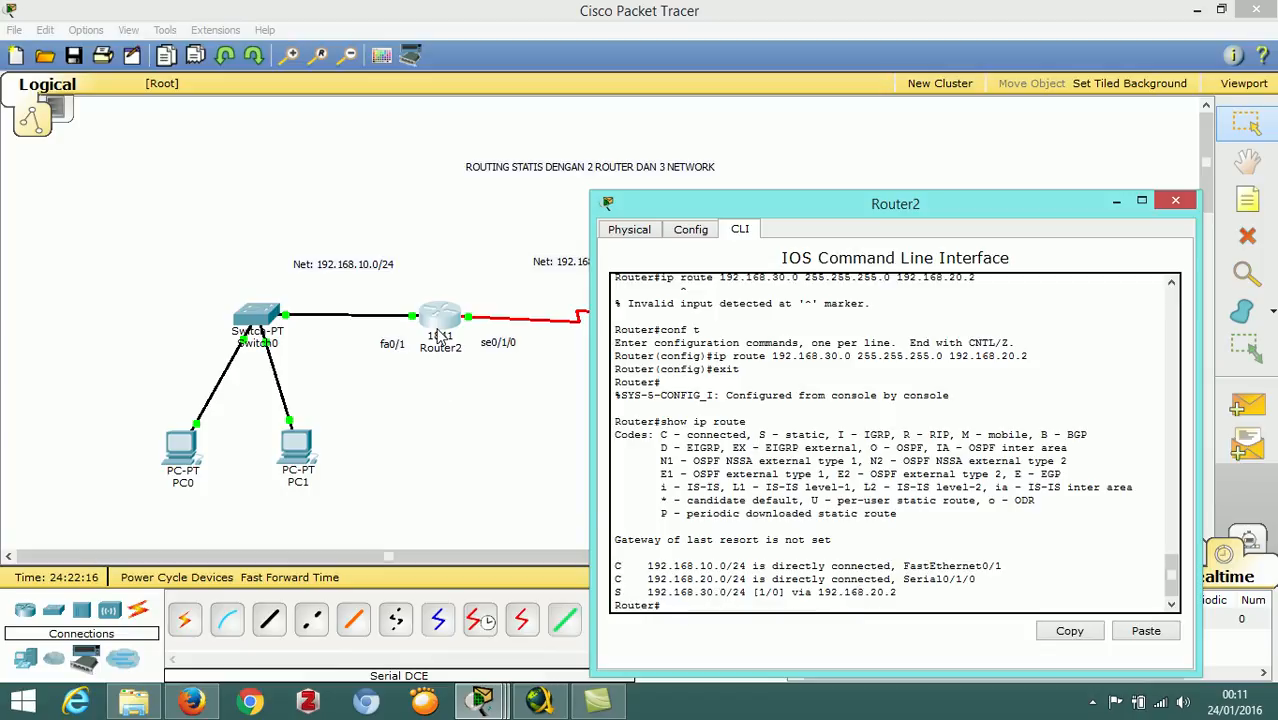
{"action": "left_click", "coordinate": [1175, 200]}
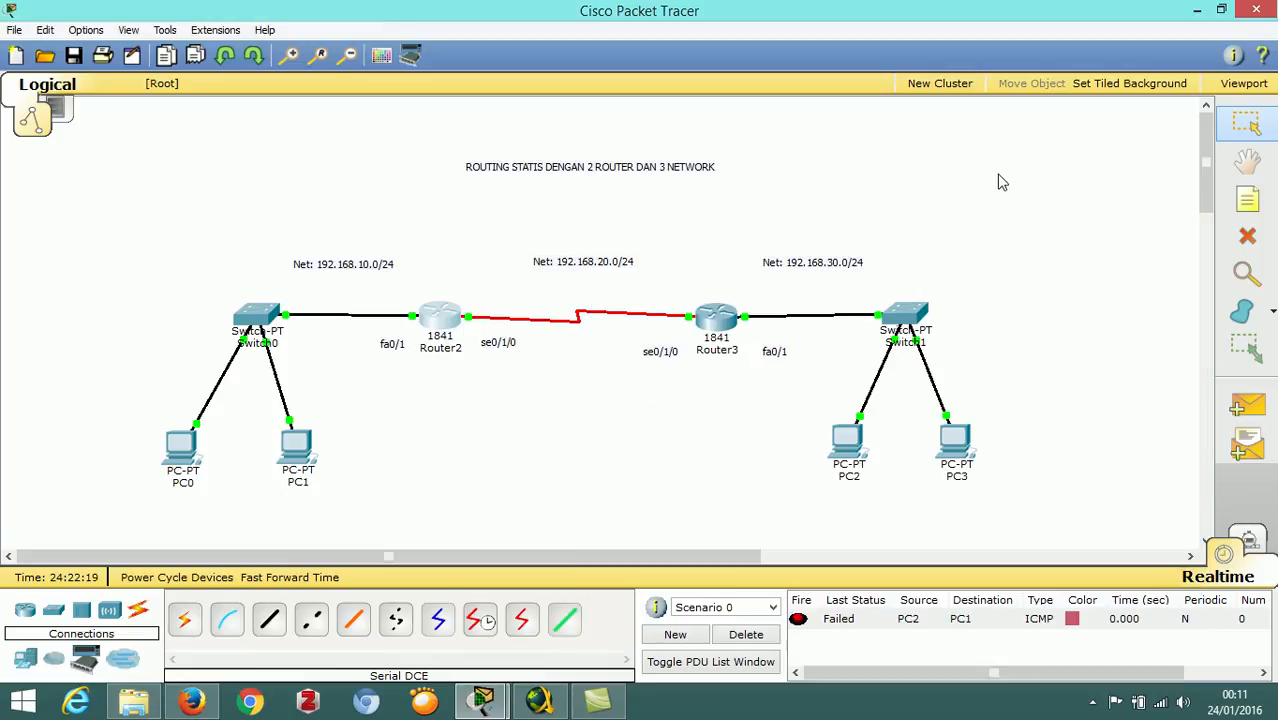
Step: Open Router3's command line and leave interface and global configuration modes with exit to reach the privileged prompt
{"action": "left_click", "coordinate": [714, 330]}
{"action": "left_click_drag", "start_coordinate": [686, 144], "coordinate": [918, 90]}
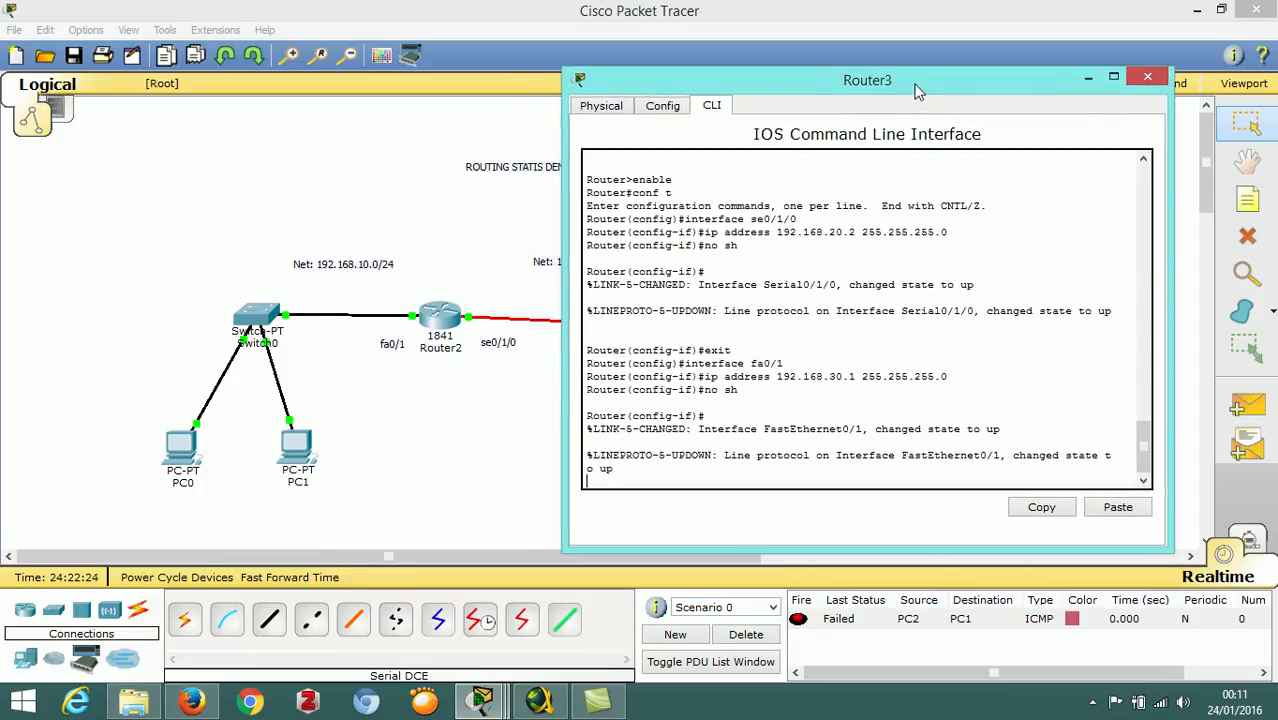
{"action": "key", "text": "Return"}
{"action": "type", "text": "exit"}
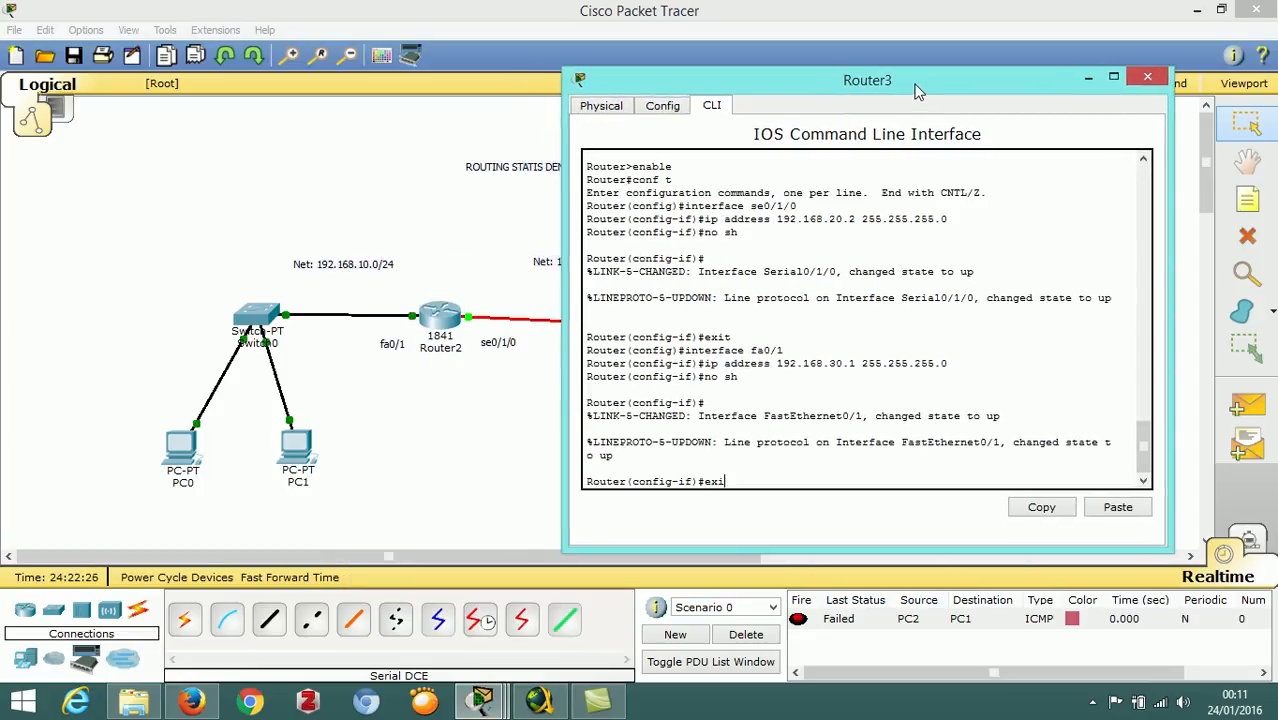
{"action": "key", "text": "Return"}
{"action": "type", "text": "exi"}
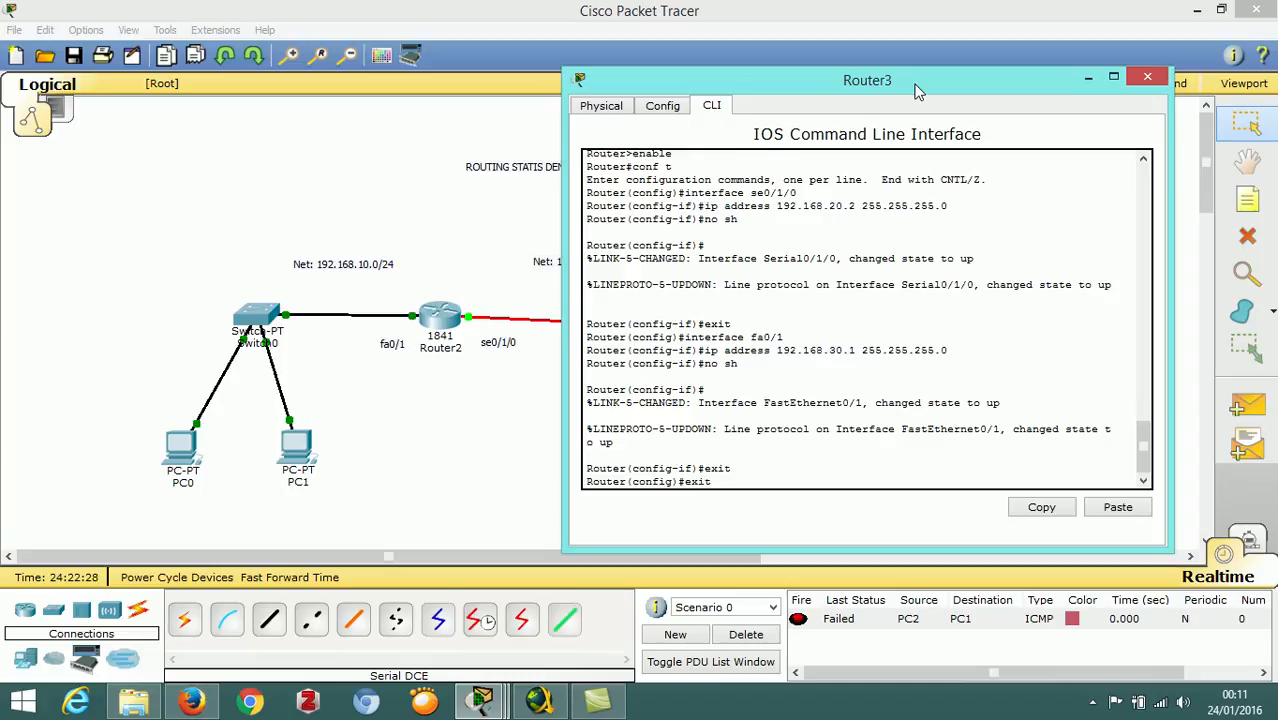
{"action": "type", "text": "t"}
{"action": "key", "text": "Return"}
{"action": "key", "text": "Return"}
Step: Display Router3's current routing table with show ip route
{"action": "type", "text": "show ip router"}
{"action": "key", "text": "Return"}
{"action": "key", "text": "Up"}
{"action": "key", "text": "Return"}
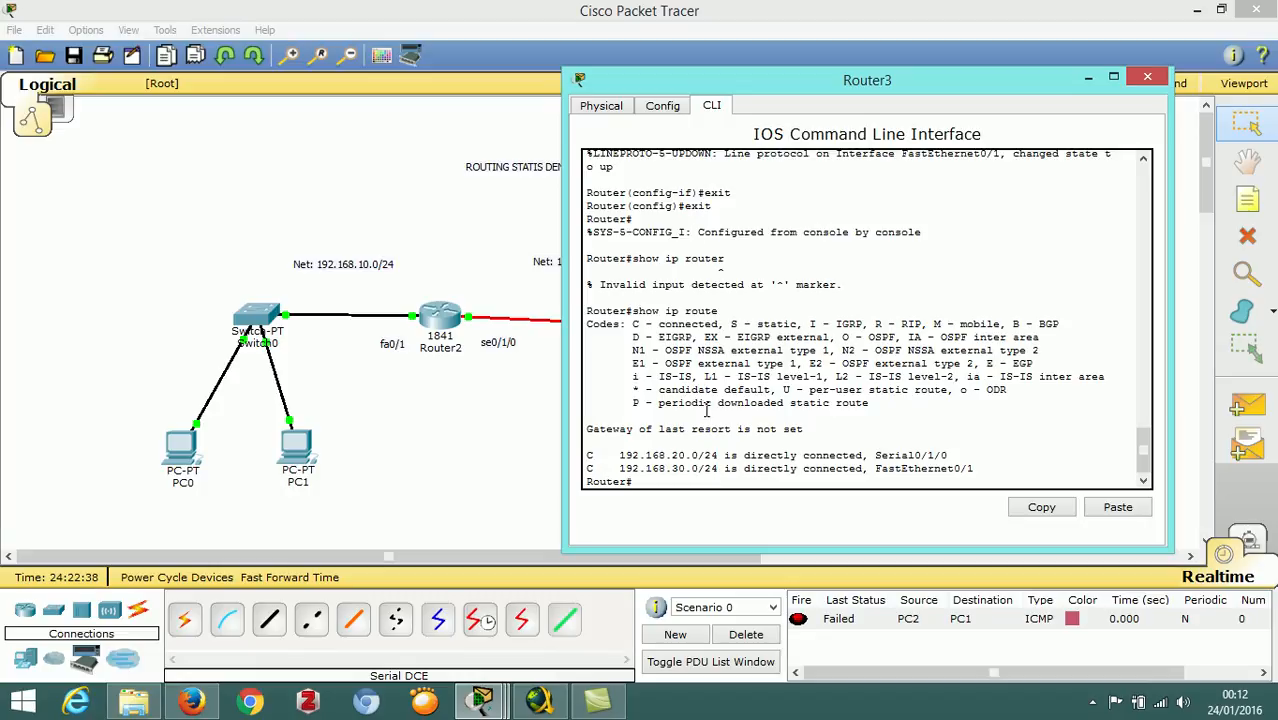
Step: Enter Router3's global configuration mode and add a static route to 192.168.10.0 255.255.255.0 via 192.168.20.1
{"action": "left_click_drag", "start_coordinate": [688, 82], "coordinate": [854, 105]}
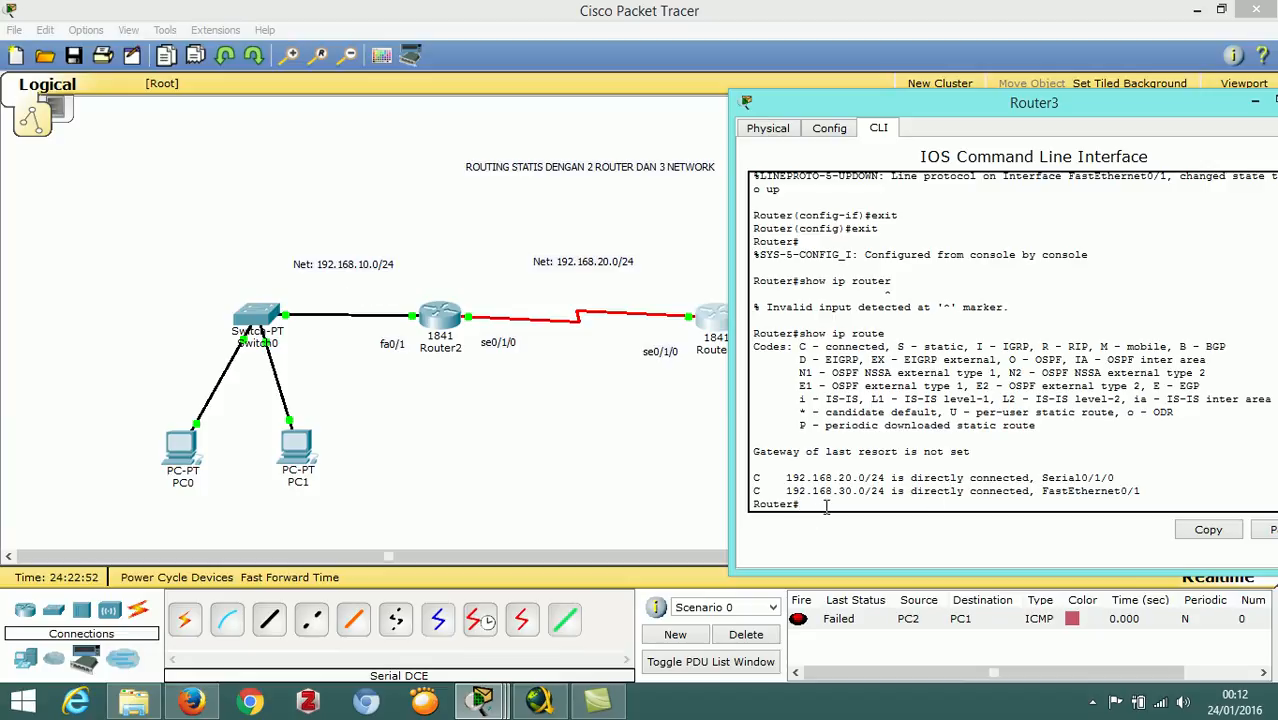
{"action": "type", "text": "cop"}
{"action": "type", "text": "nf t"}
{"action": "key", "text": "Return"}
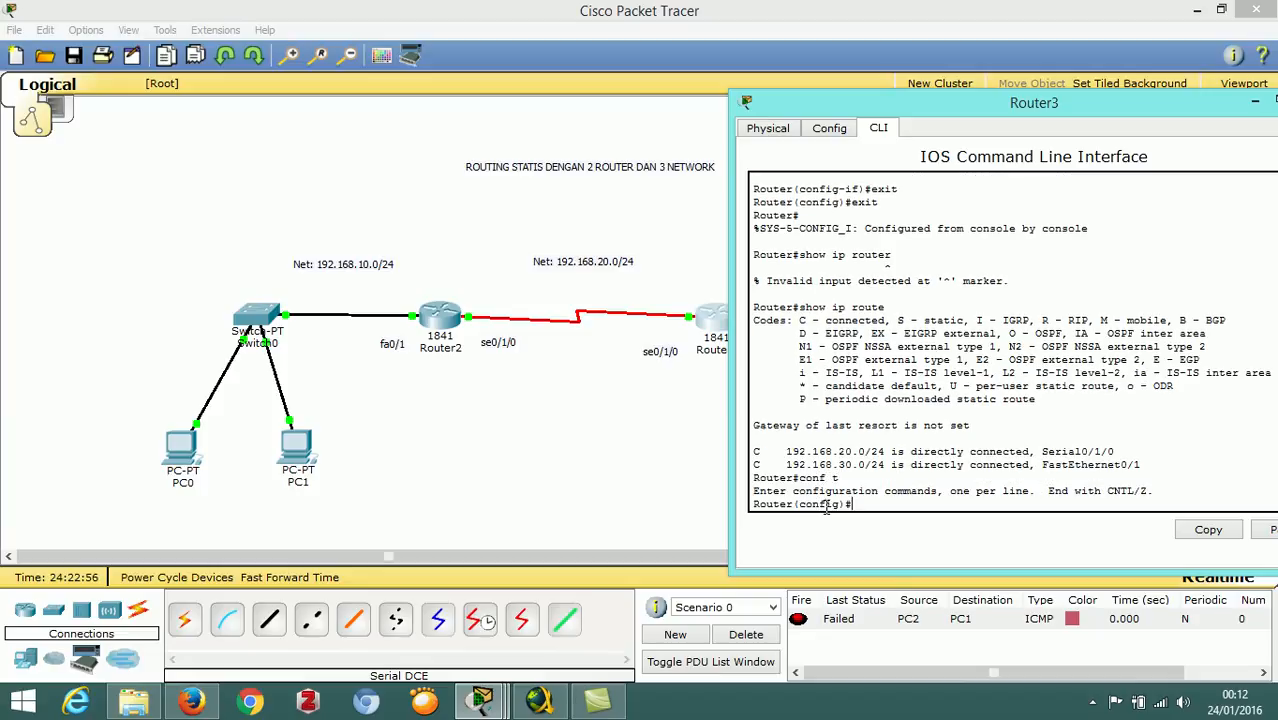
{"action": "type", "text": "ip route 192.168.10.0 "}
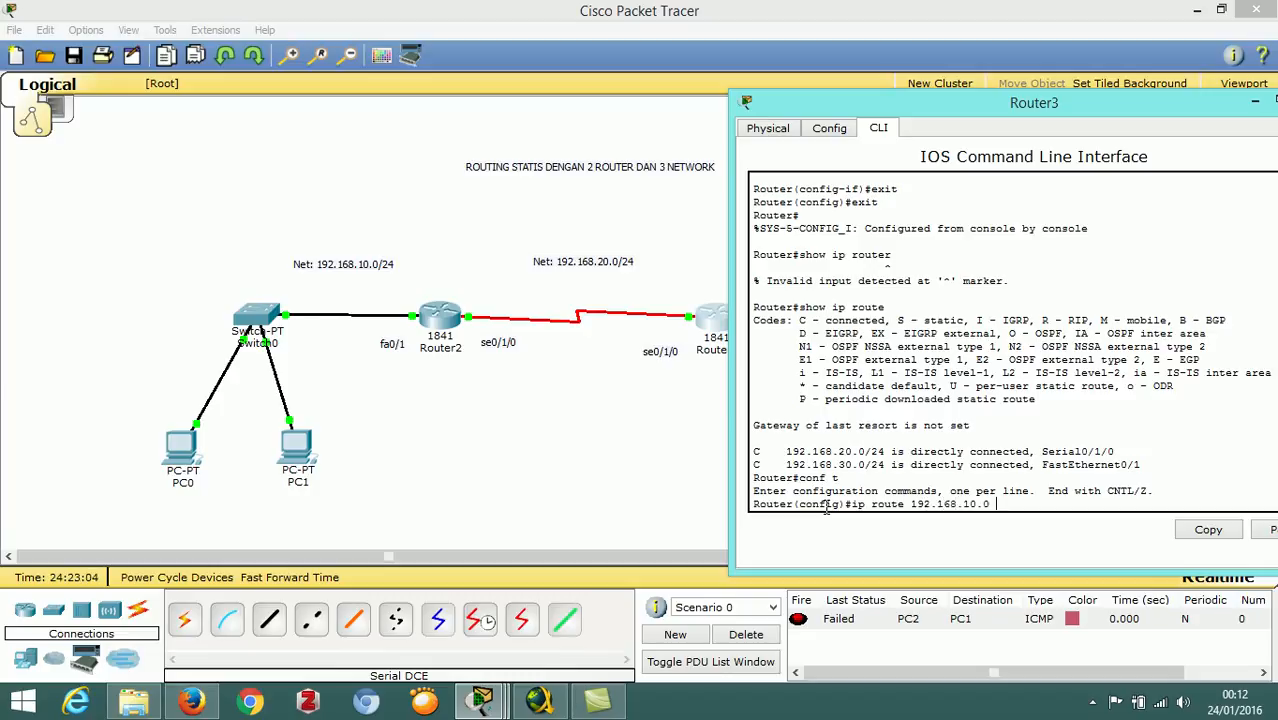
{"action": "type", "text": "255"}
{"action": "type", "text": ".255.255.0"}
{"action": "type", "text": "192"}
{"action": "type", "text": ".168"}
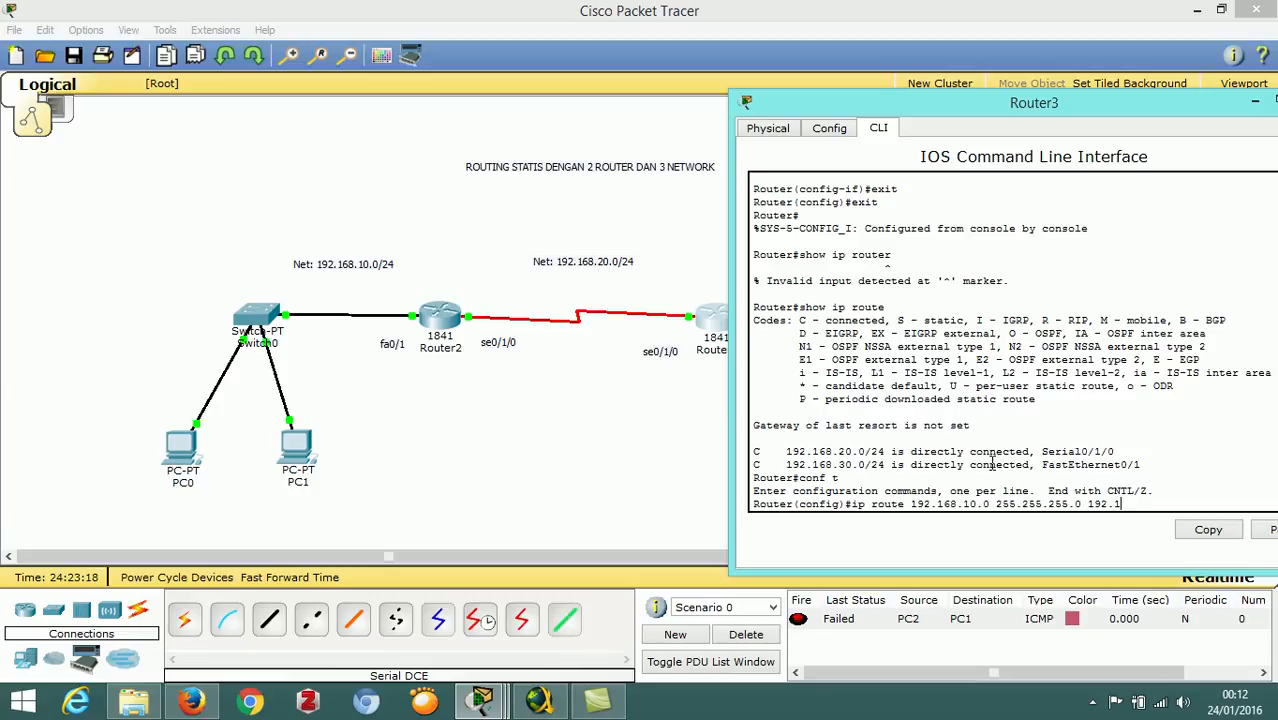
{"action": "type", "text": ".20.1"}
{"action": "key", "text": "Return"}
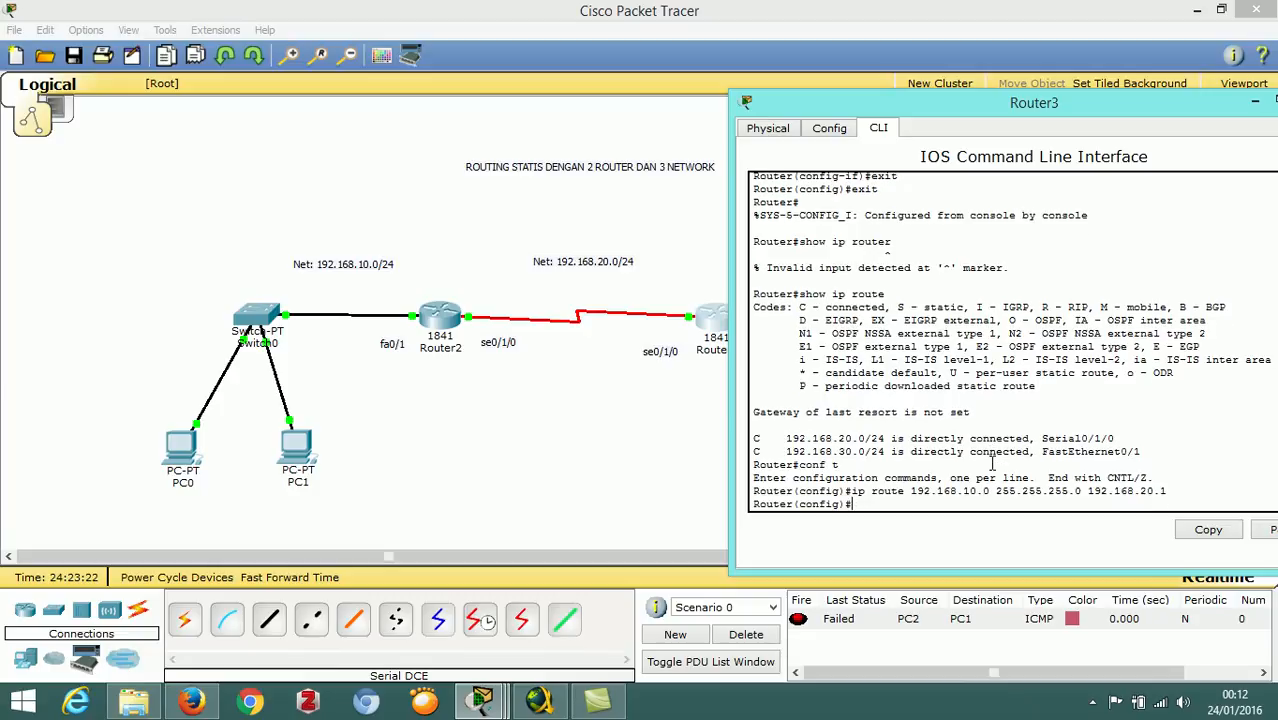
Step: Leave Router3's configuration mode, check the new route with show ip route, and close the router's window
{"action": "type", "text": "exit"}
{"action": "key", "text": "Return"}
{"action": "key", "text": "Return"}
{"action": "type", "text": "show"}
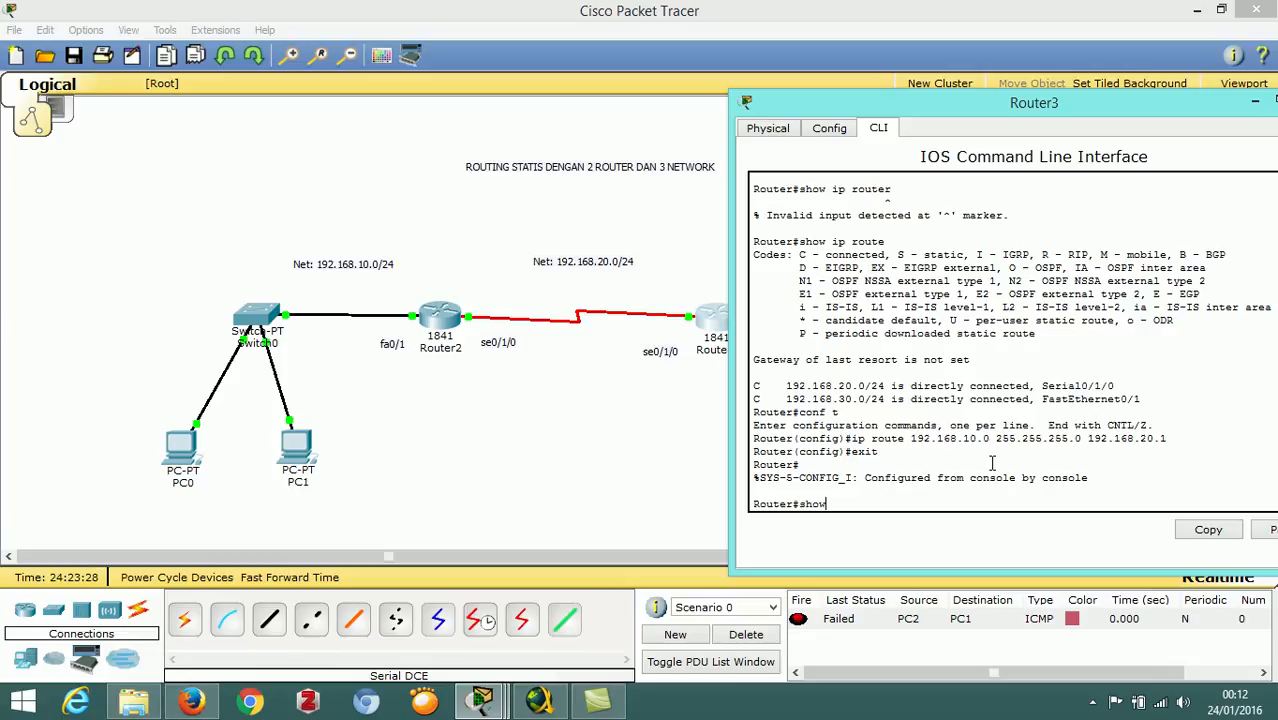
{"action": "type", "text": " ip route"}
{"action": "key", "text": "Return"}
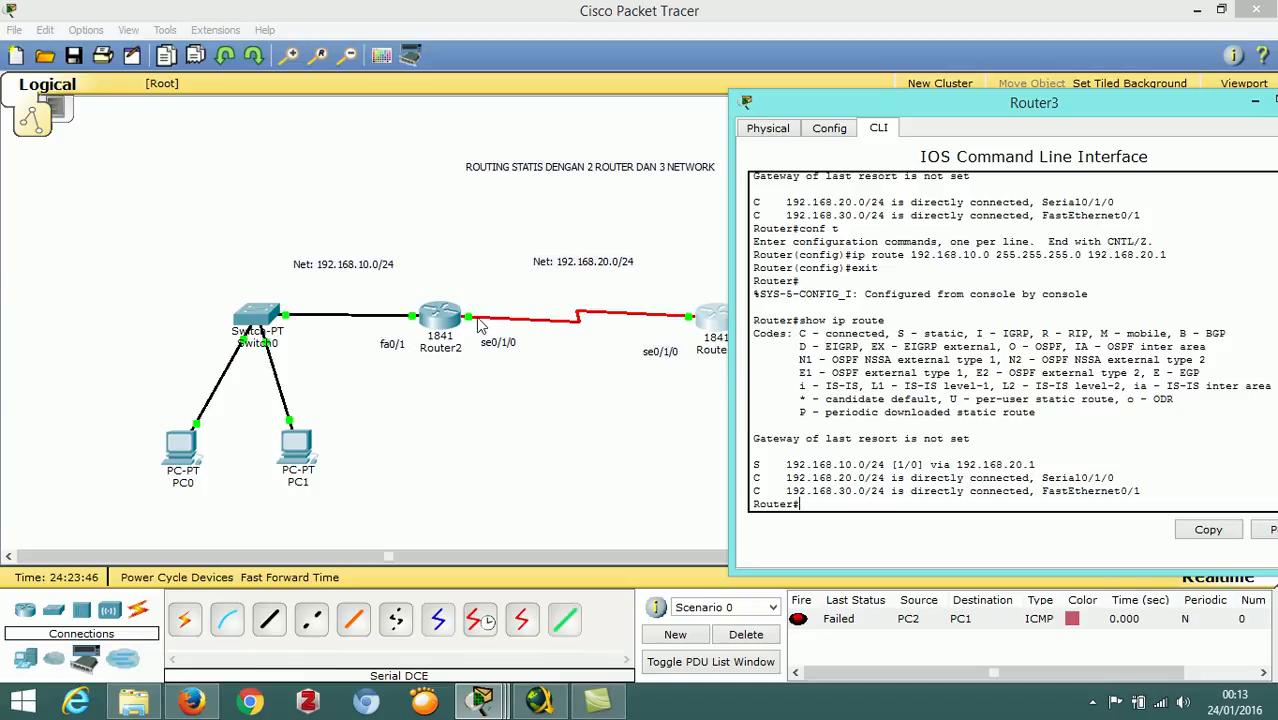
{"action": "left_click_drag", "start_coordinate": [912, 113], "coordinate": [696, 146]}
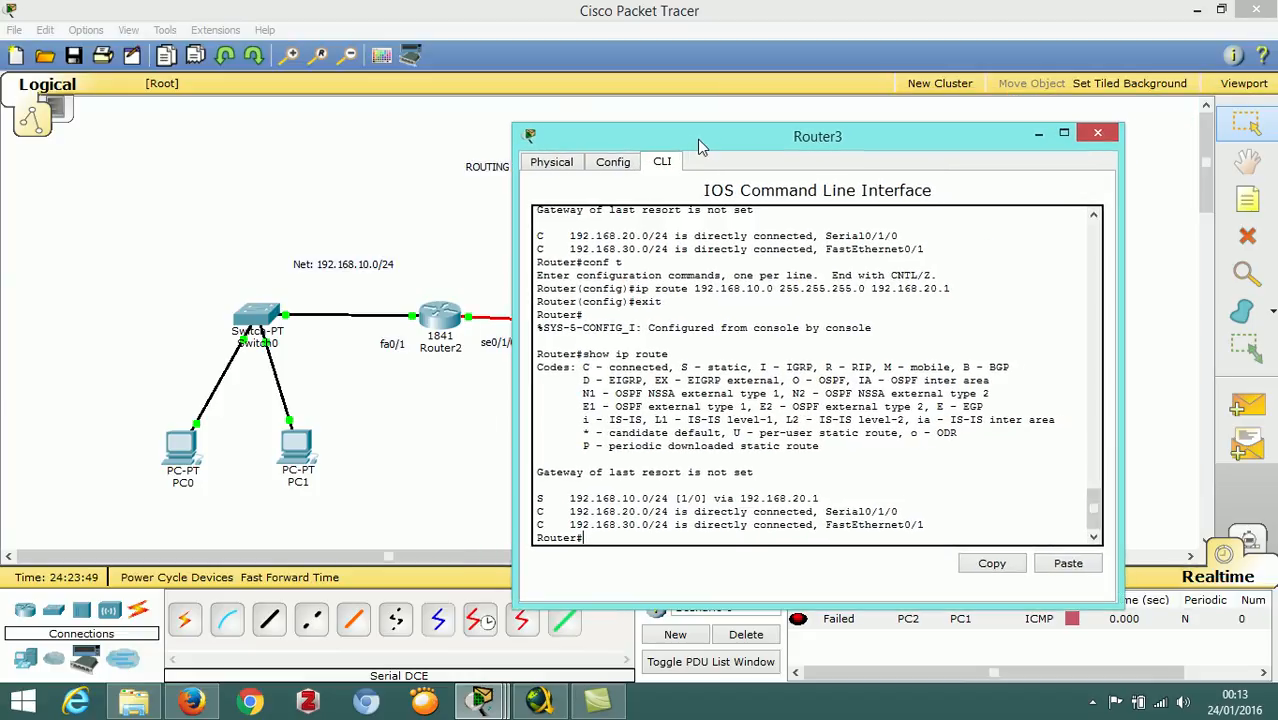
{"action": "left_click", "coordinate": [1097, 135]}
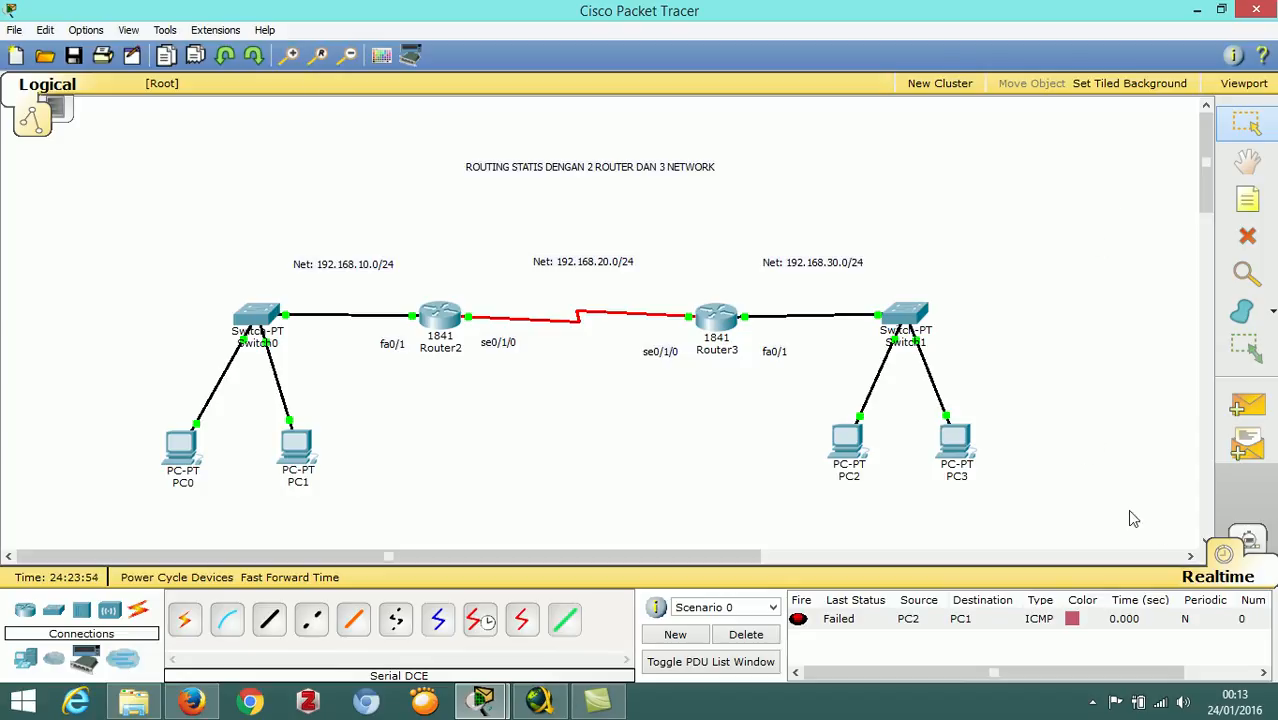
Step: Test the 192.168.30.0/24 network with a simple PDU from PC3 to PC2, and clear the scenario's PDU list
{"action": "left_click", "coordinate": [1249, 407]}
{"action": "left_click", "coordinate": [956, 442]}
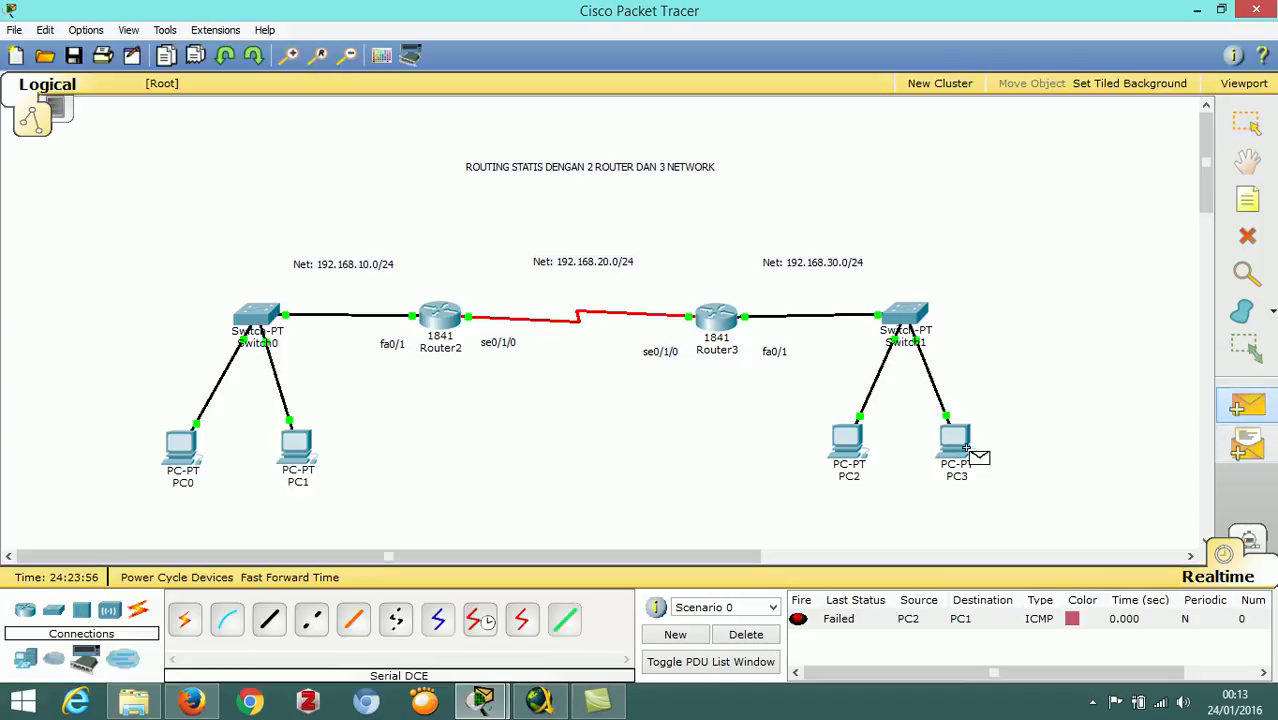
{"action": "left_click", "coordinate": [855, 451]}
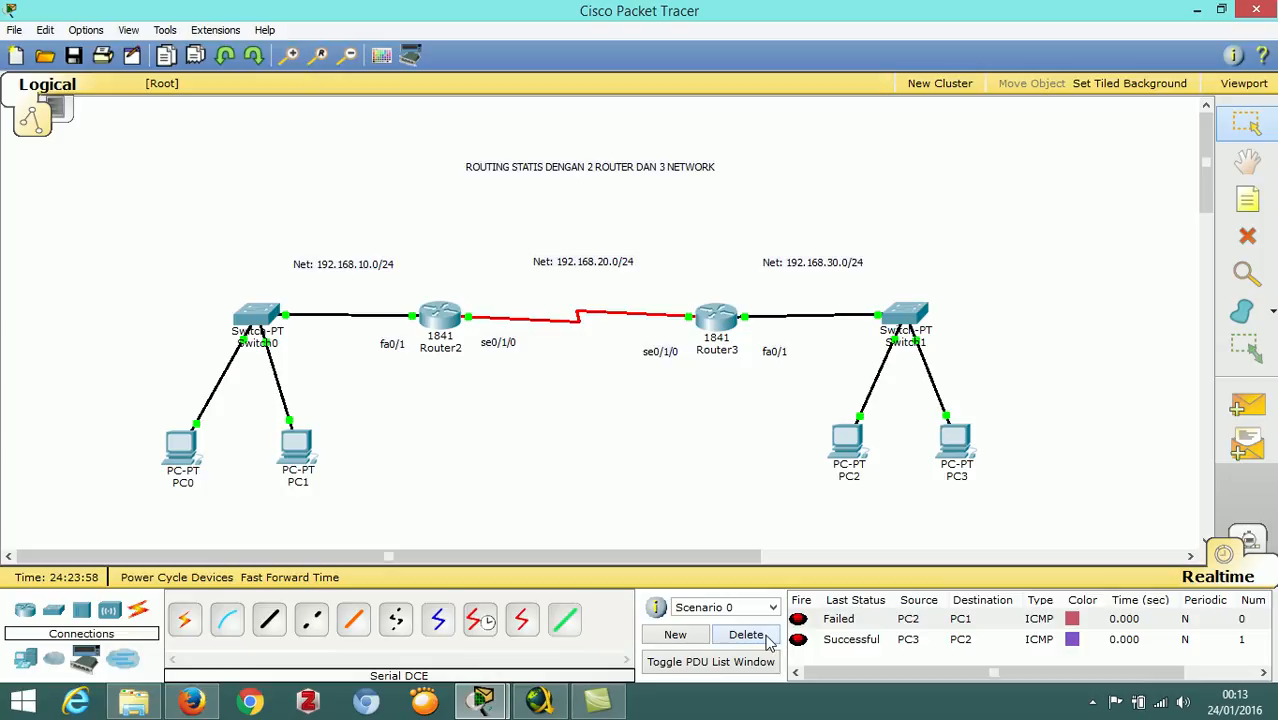
{"action": "left_click", "coordinate": [765, 636]}
Step: Test connectivity between the two outer networks with simple PDUs from PC2 to PC1 and from PC0 to PC2
{"action": "left_click", "coordinate": [1247, 405]}
{"action": "left_click", "coordinate": [850, 445]}
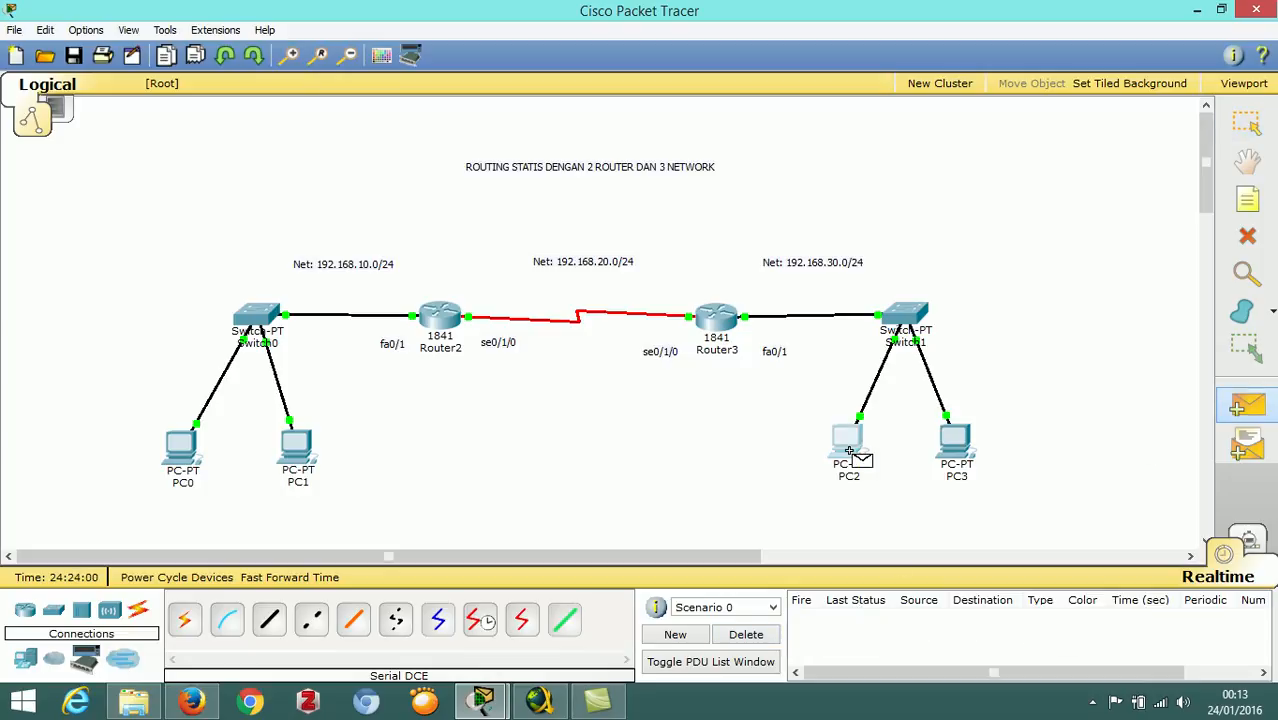
{"action": "left_click", "coordinate": [296, 446]}
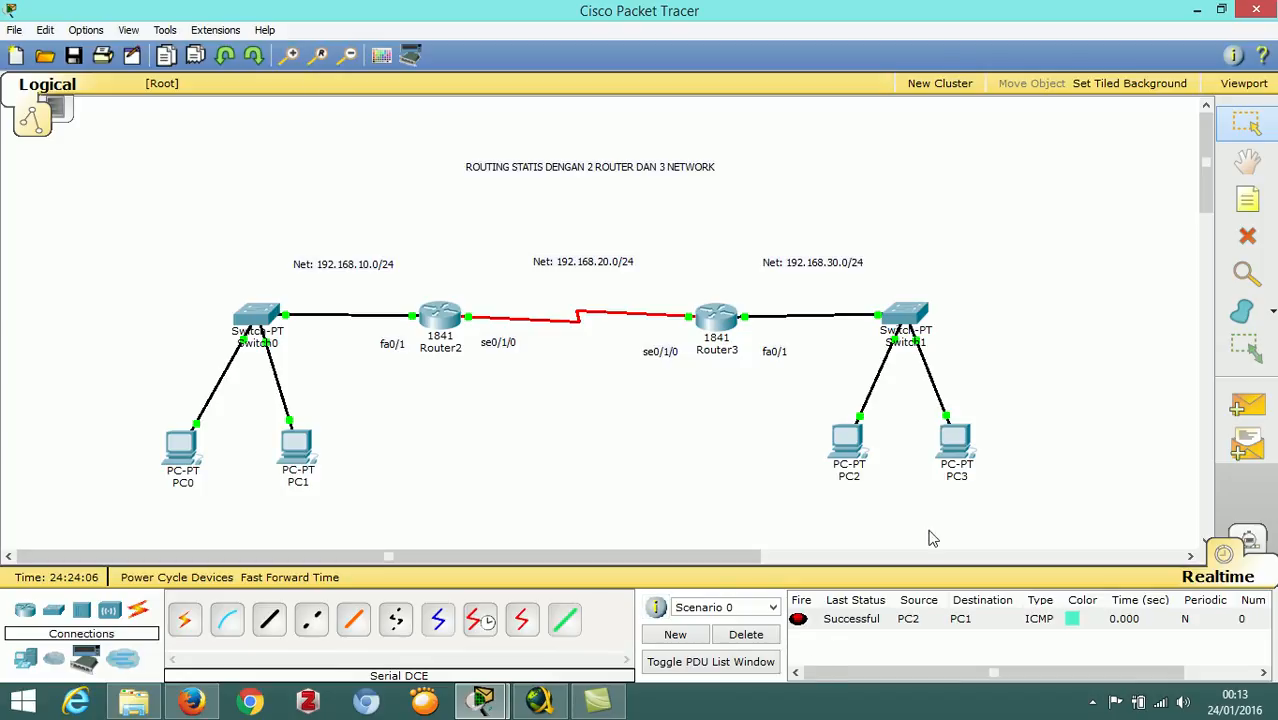
{"action": "left_click", "coordinate": [1246, 405]}
{"action": "left_click", "coordinate": [182, 446]}
{"action": "left_click", "coordinate": [845, 447]}
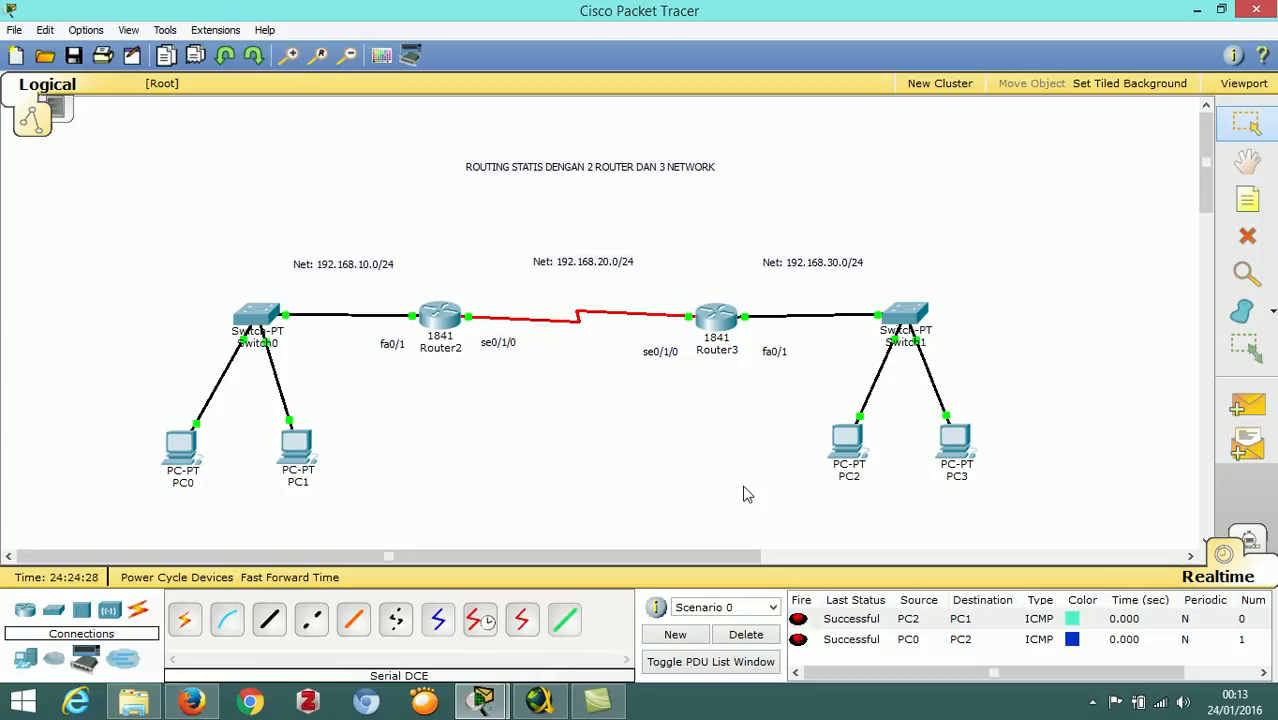
{"action": "left_click", "coordinate": [1092, 702]}
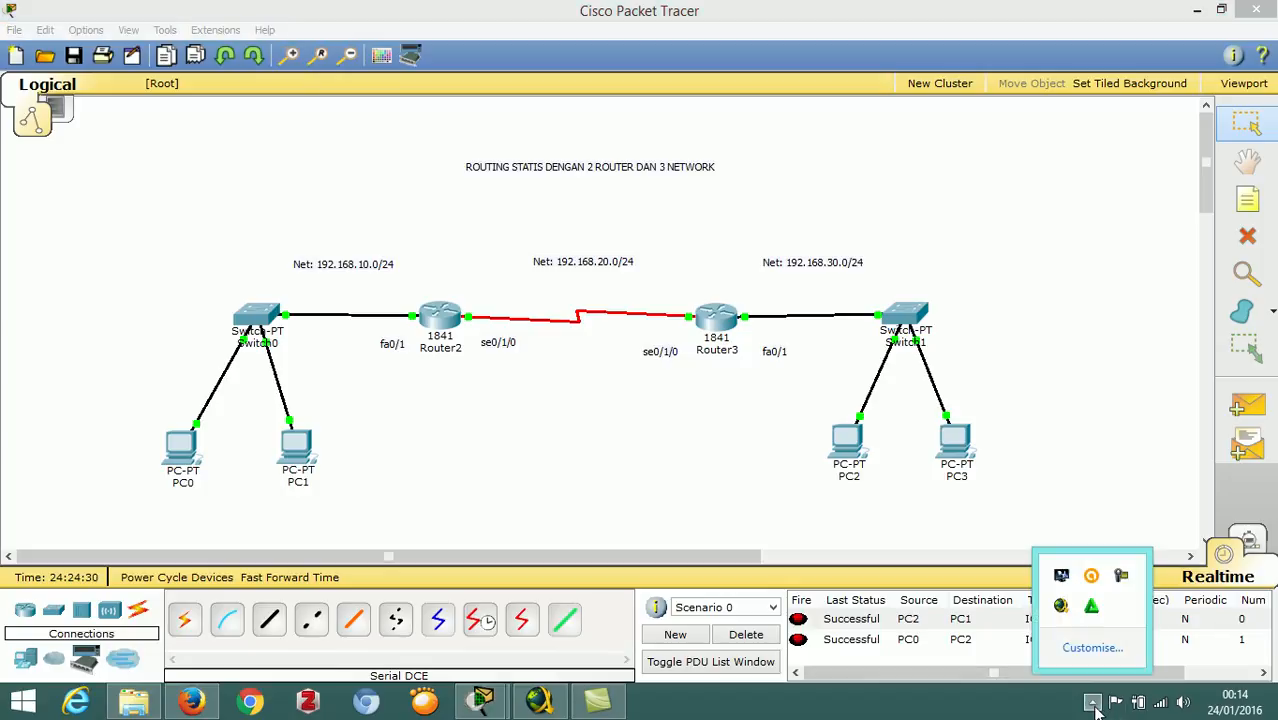